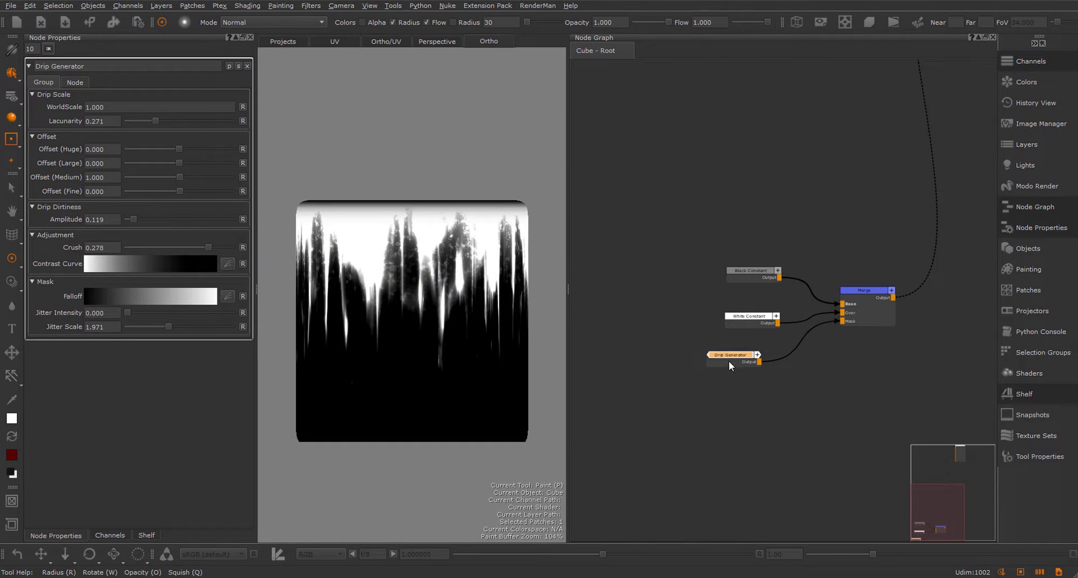
Step: Set the existing Drip Generator's Crush to 0.257 and adjust its Lacunarity
{"action": "left_click_drag", "start_coordinate": [729, 362], "coordinate": [732, 363]}
{"action": "mouse_move", "coordinate": [209, 248]}
{"action": "left_mouse_down"}
{"action": "mouse_move", "coordinate": [178, 247]}
{"action": "mouse_move", "coordinate": [206, 247]}
{"action": "left_mouse_up"}
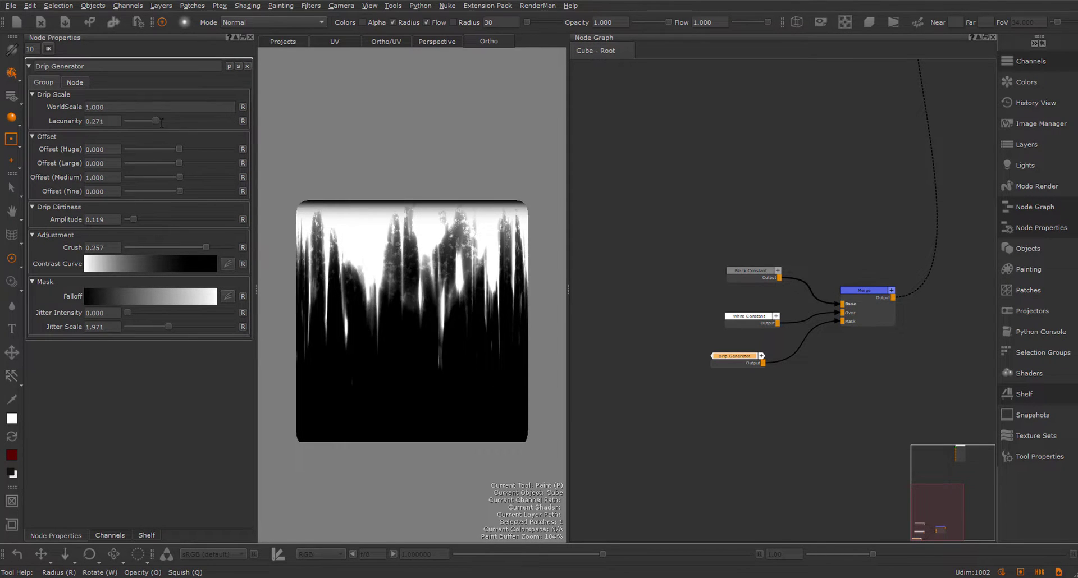
{"action": "left_click_drag", "start_coordinate": [162, 123], "coordinate": [163, 123]}
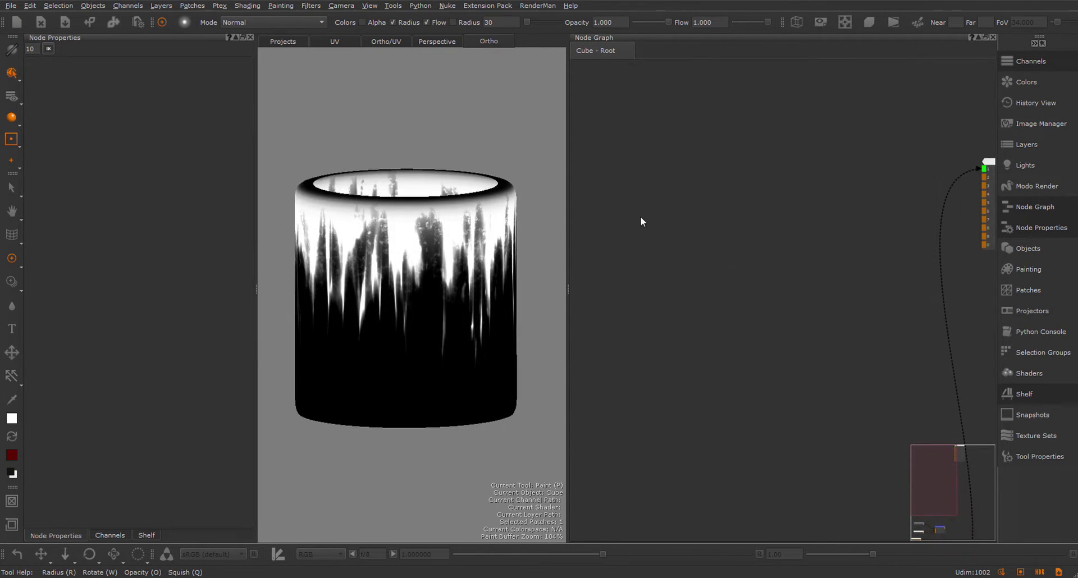
Step: Create a Group node in an empty area of the root graph and open its internal graph
{"action": "key", "text": "Tab"}
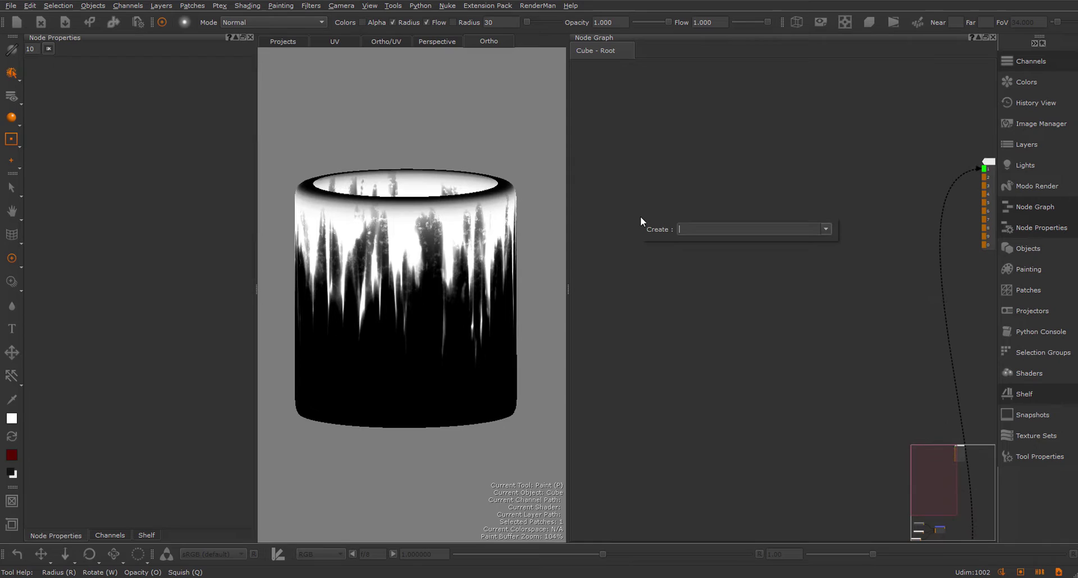
{"action": "type", "text": "groyu"}
{"action": "key", "text": "Return"}
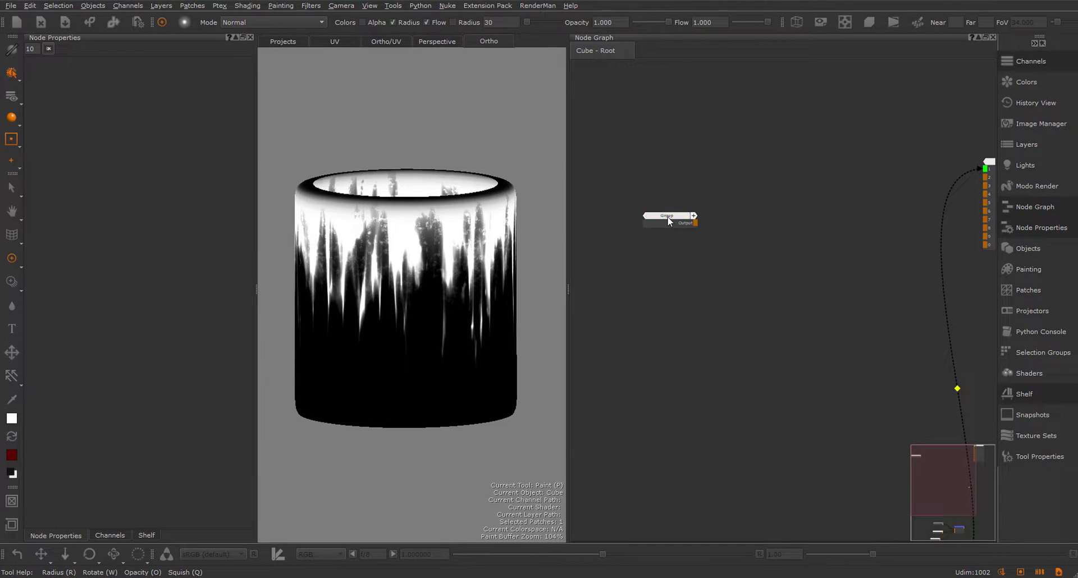
{"action": "double_click", "coordinate": [670, 218]}
Step: Add a Directional Gradient node inside the group and feed it into a new Brightness Lookup node
{"action": "key", "text": "Tab"}
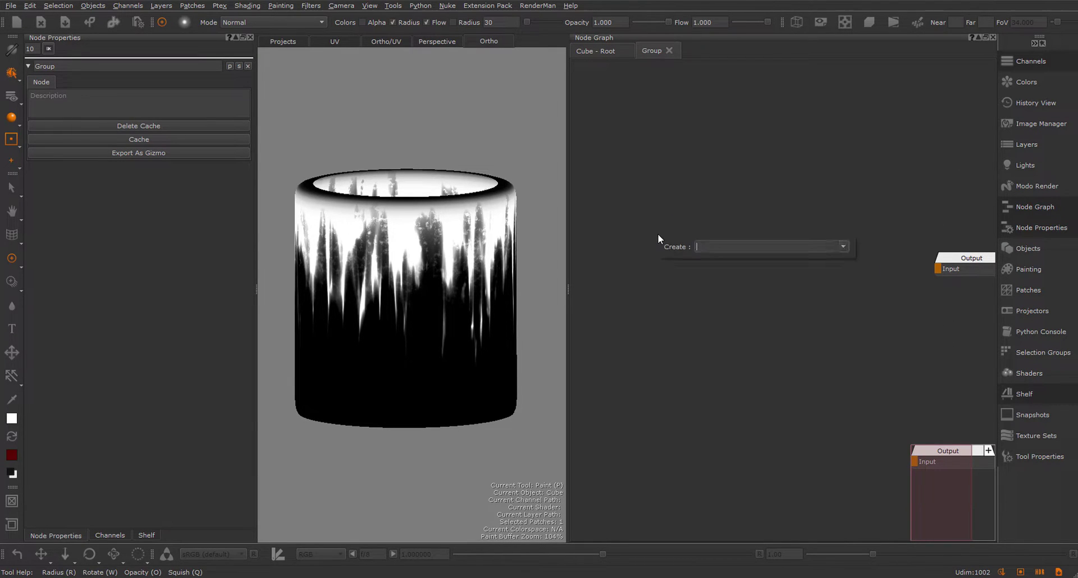
{"action": "type", "text": "dire"}
{"action": "key", "text": "Return"}
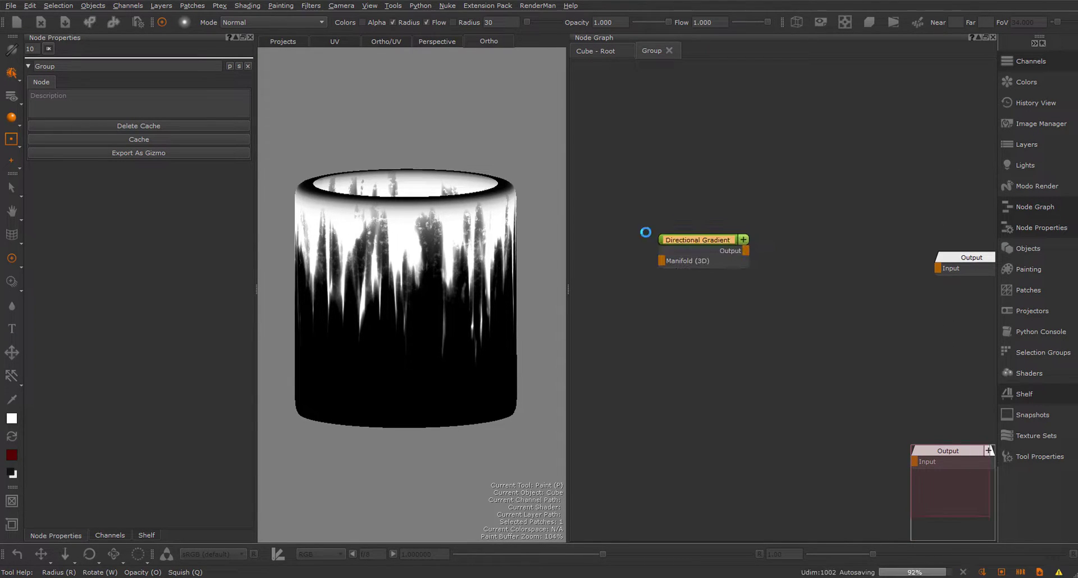
{"action": "key", "text": "Tab"}
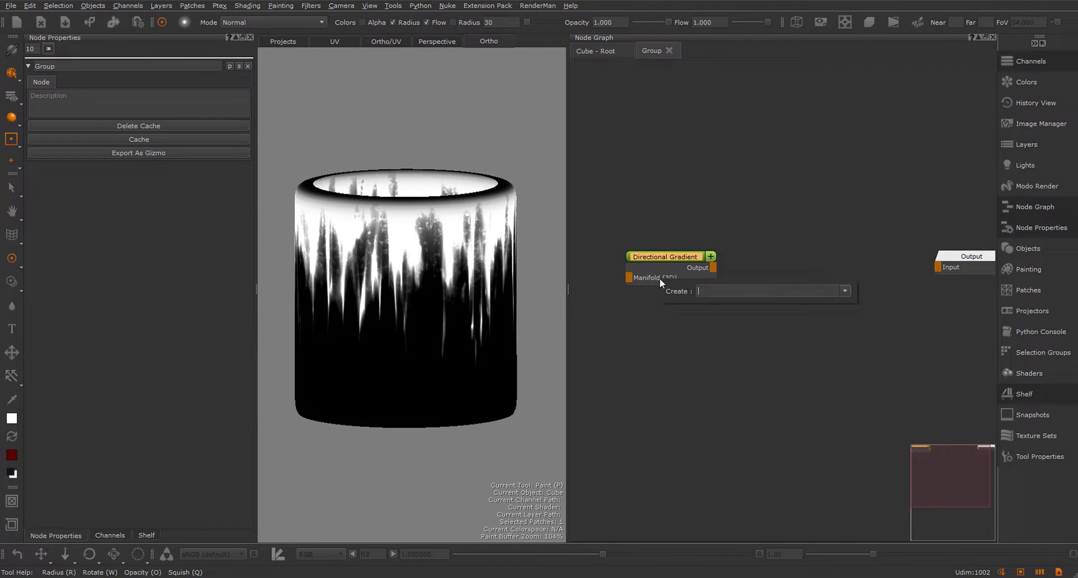
{"action": "type", "text": "brig"}
{"action": "key", "text": "Return"}
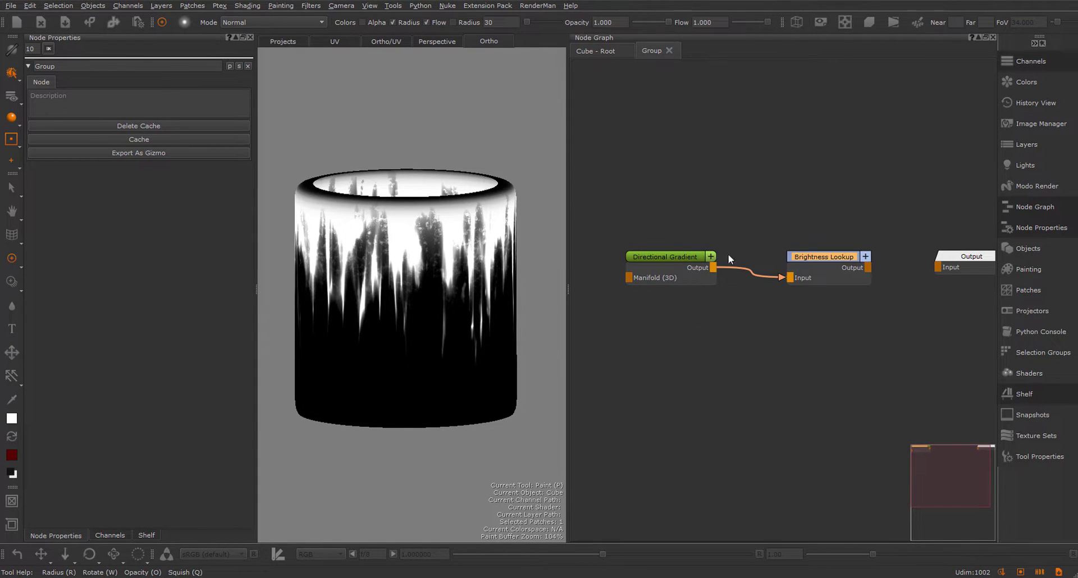
Step: Connect the Brightness Lookup to the group's Output, space the nodes apart and display the lookup on the model
{"action": "middle_click_drag", "start_coordinate": [845, 242], "coordinate": [750, 230]}
{"action": "left_click_drag", "start_coordinate": [772, 257], "coordinate": [855, 252]}
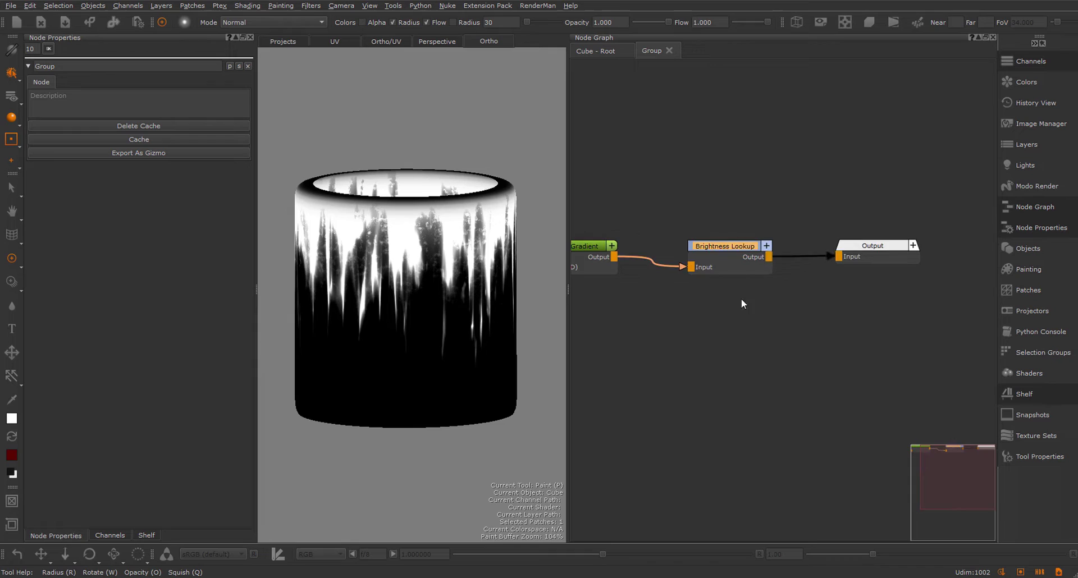
{"action": "middle_click_drag", "start_coordinate": [742, 299], "coordinate": [917, 298]}
{"action": "left_click_drag", "start_coordinate": [753, 258], "coordinate": [733, 266]}
{"action": "middle_click_drag", "start_coordinate": [770, 315], "coordinate": [683, 299]}
{"action": "left_click", "coordinate": [842, 250]}
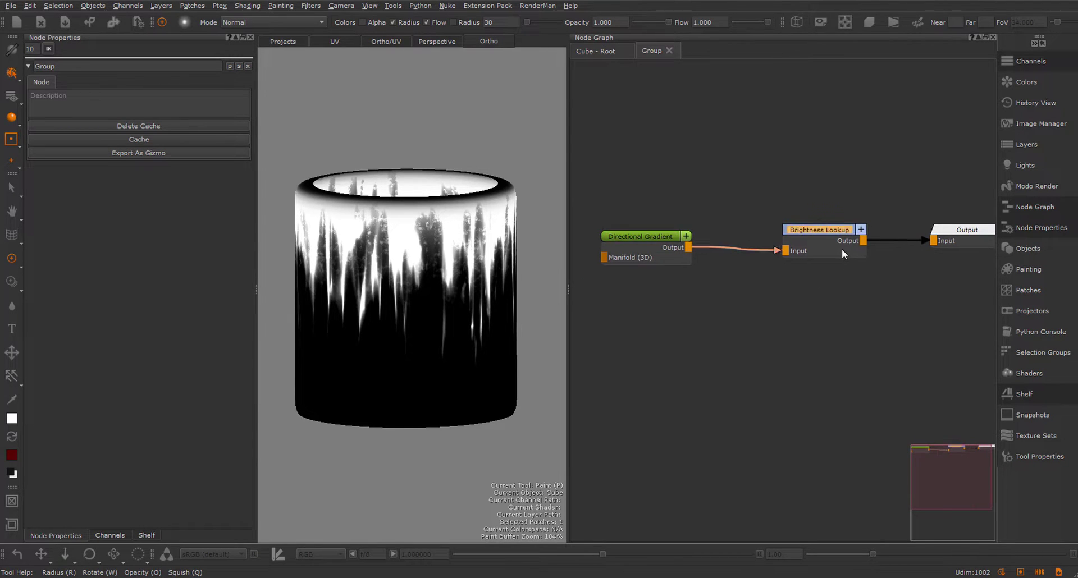
{"action": "key", "text": "1"}
Step: Set the Directional Gradient's range to Start 0.421 and End 0.982, enable Invert and disable Relative Midpoint
{"action": "left_click", "coordinate": [644, 243]}
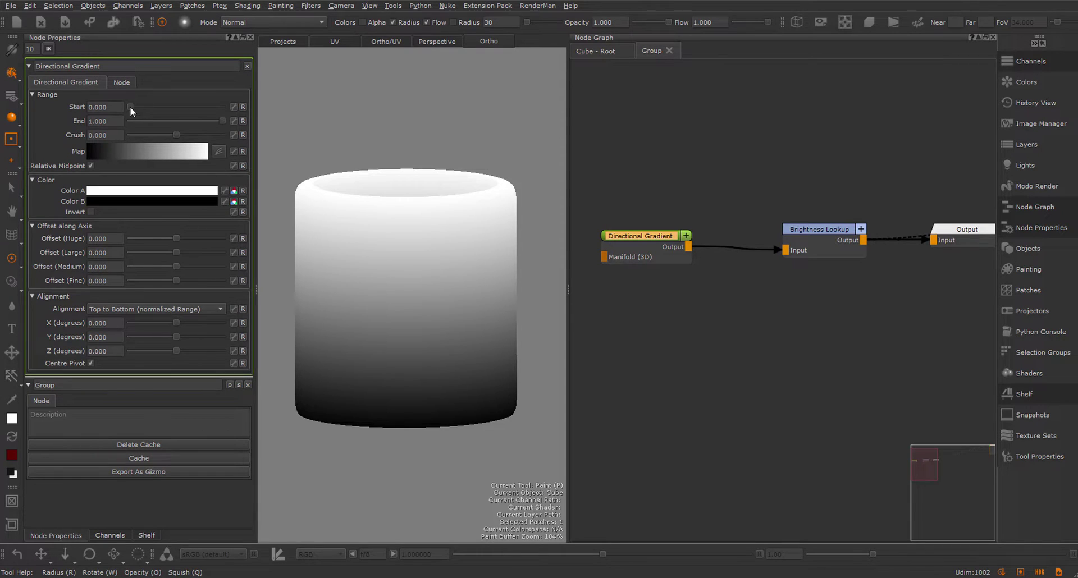
{"action": "left_click_drag", "start_coordinate": [129, 107], "coordinate": [156, 109]}
{"action": "left_click_drag", "start_coordinate": [221, 120], "coordinate": [209, 120]}
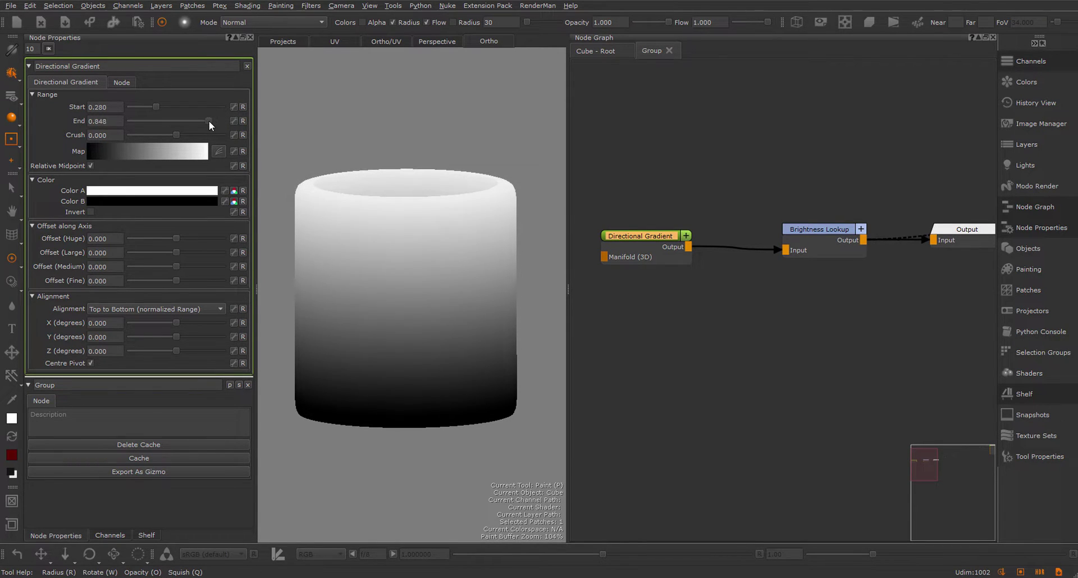
{"action": "left_click", "coordinate": [89, 211]}
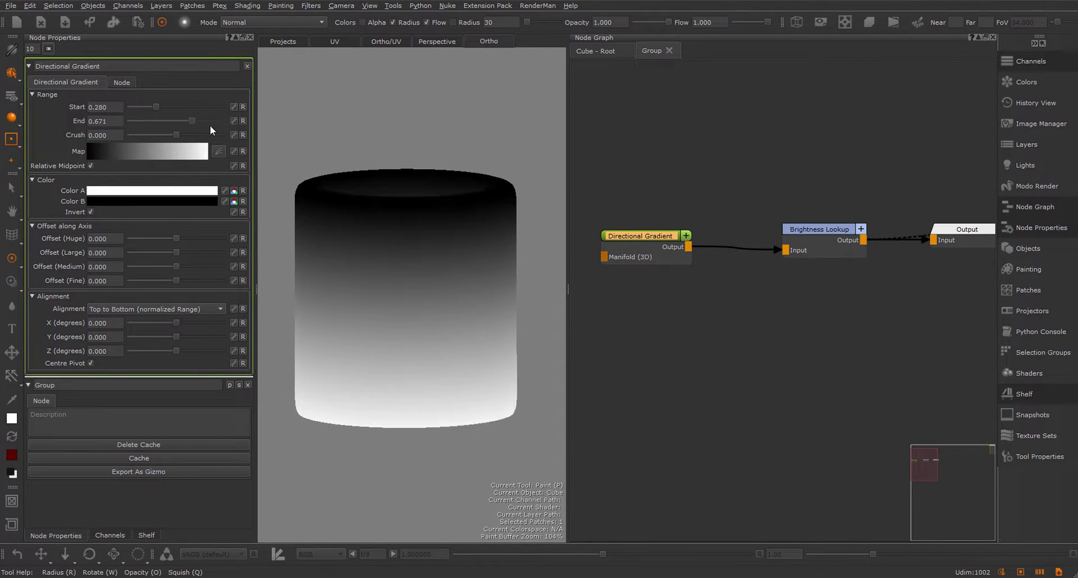
{"action": "left_click", "coordinate": [90, 165]}
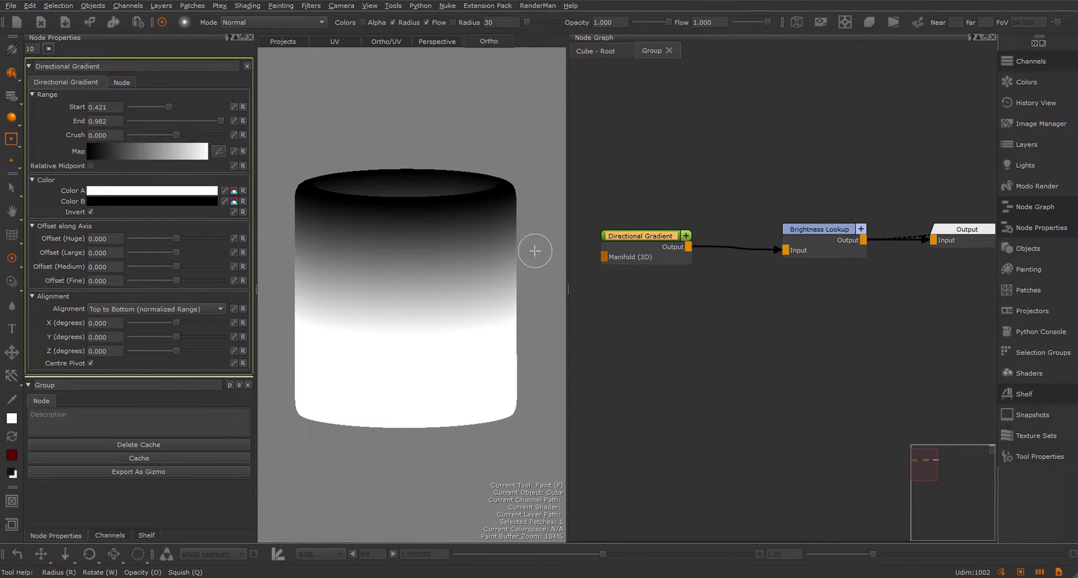
Step: Rename the Directional Gradient node to Gradient Length
{"action": "middle_click_drag", "start_coordinate": [685, 320], "coordinate": [745, 326]}
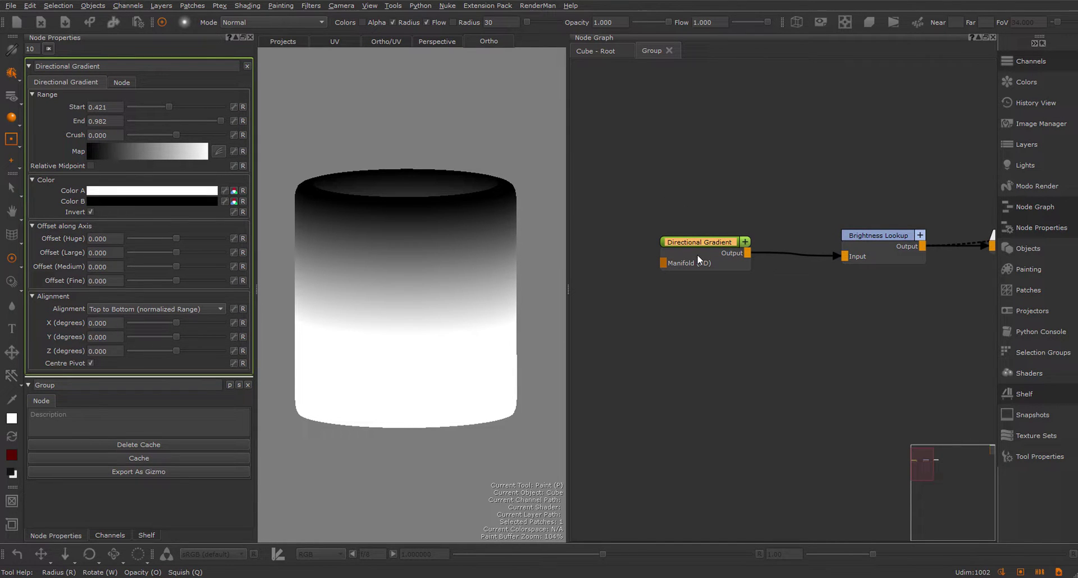
{"action": "key", "text": "n"}
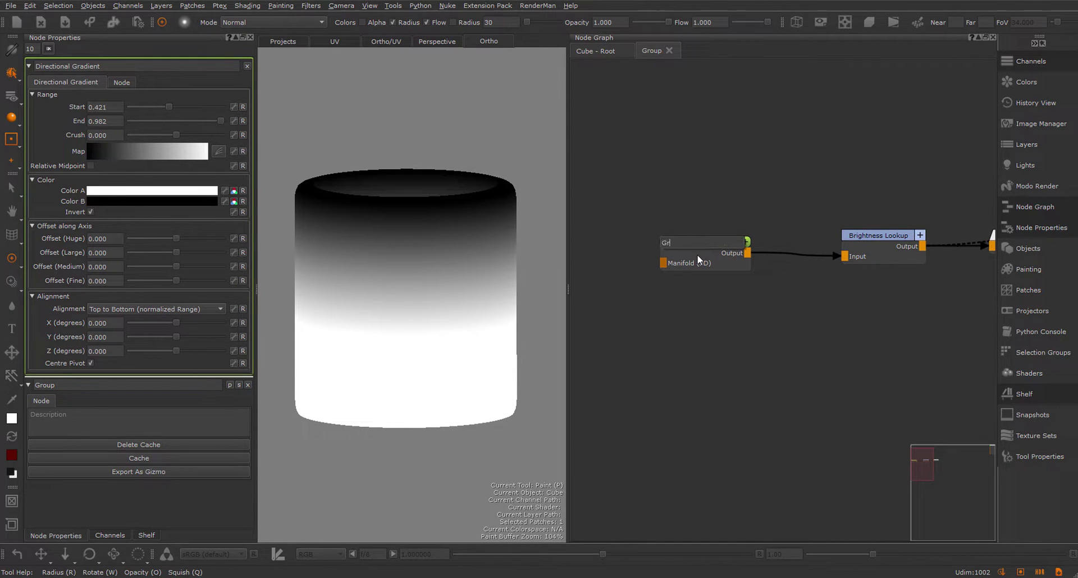
{"action": "type", "text": "Gradient Length"}
{"action": "key", "text": "Return"}
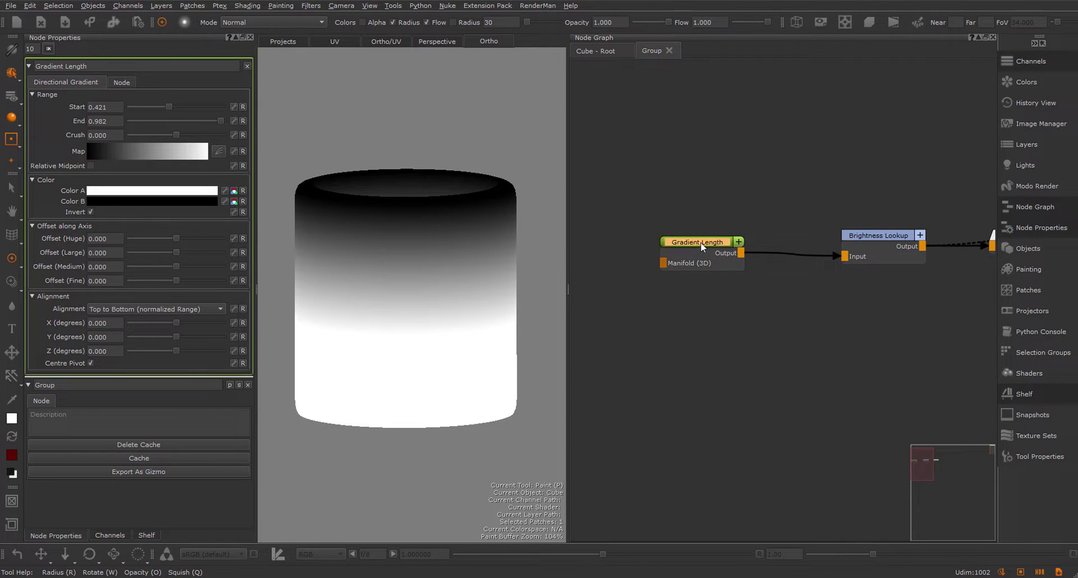
Step: Expose the Gradient Length node's Start, End and Crush parameters on the group's own properties
{"action": "left_click", "coordinate": [233, 107]}
{"action": "left_click", "coordinate": [234, 120]}
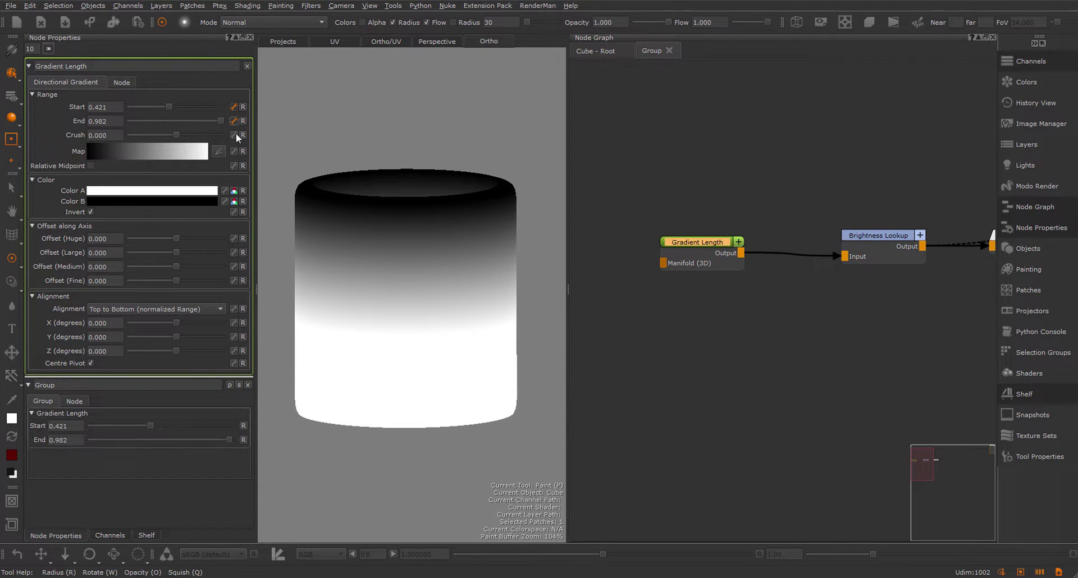
{"action": "left_click", "coordinate": [234, 135]}
{"action": "double_click", "coordinate": [56, 387]}
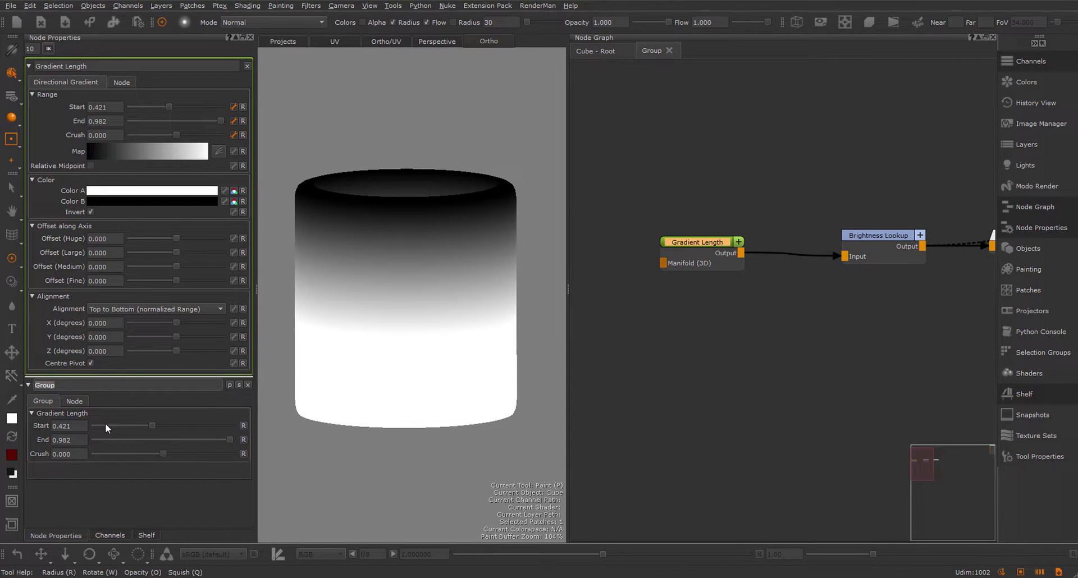
{"action": "left_click", "coordinate": [679, 336]}
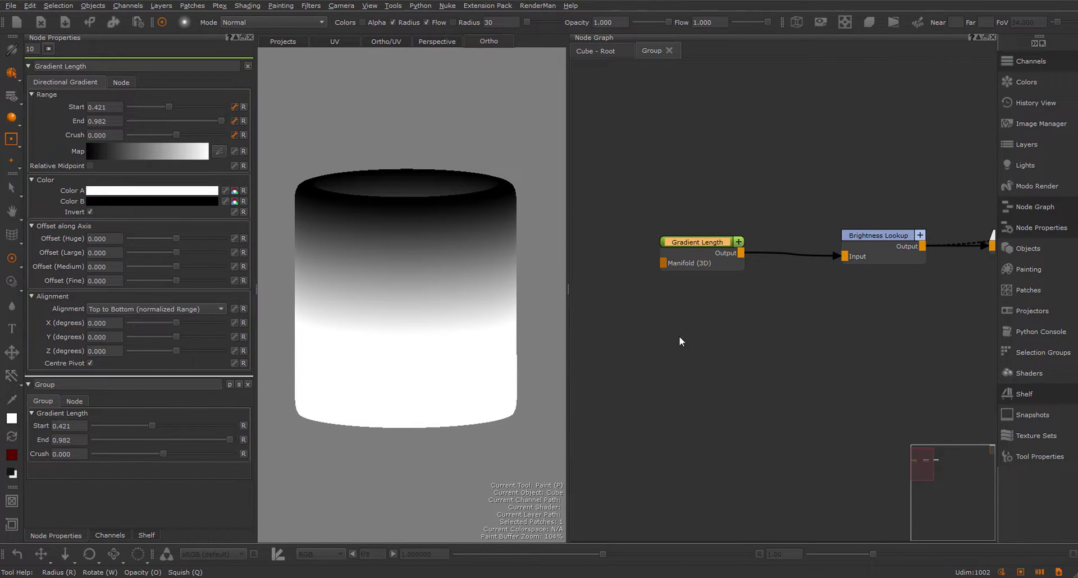
Step: Add a Spotify noise node in the empty area before the Gradient Length node
{"action": "middle_click_drag", "start_coordinate": [695, 357], "coordinate": [789, 319]}
{"action": "middle_click_drag", "start_coordinate": [697, 310], "coordinate": [762, 287]}
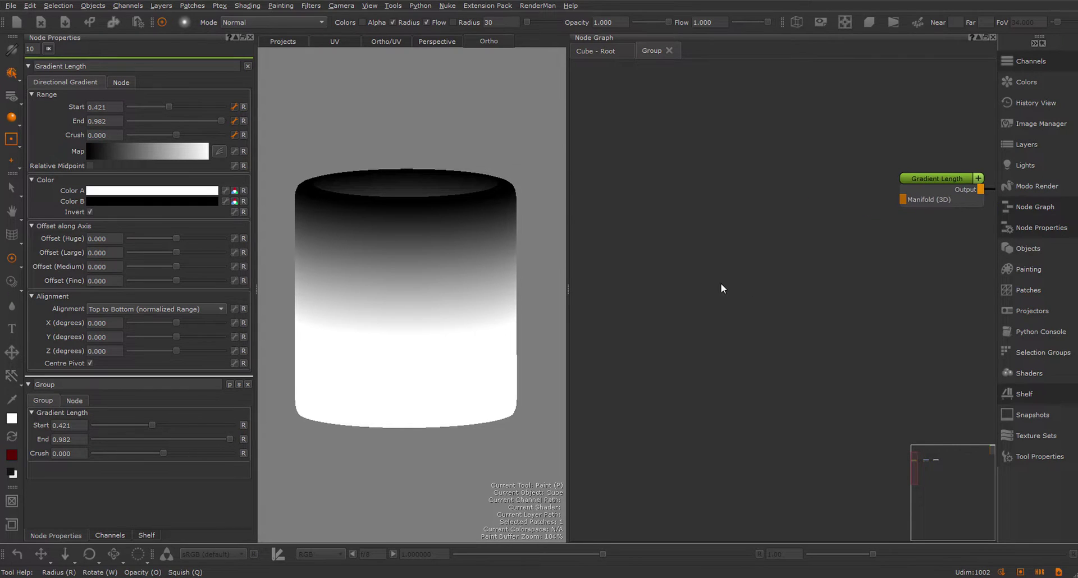
{"action": "key", "text": "Tab"}
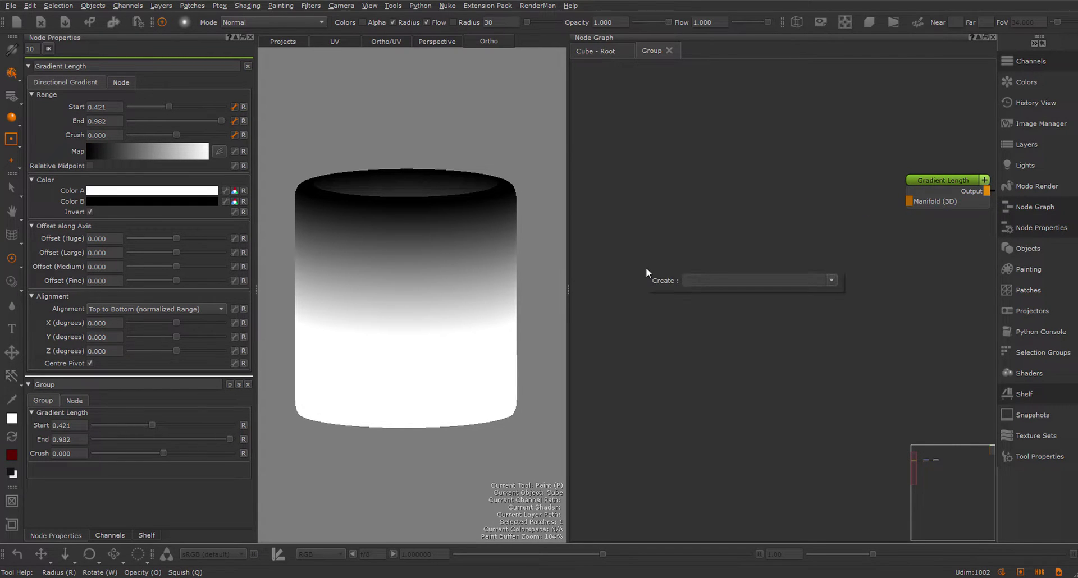
{"action": "type", "text": "spot"}
{"action": "key", "text": "Return"}
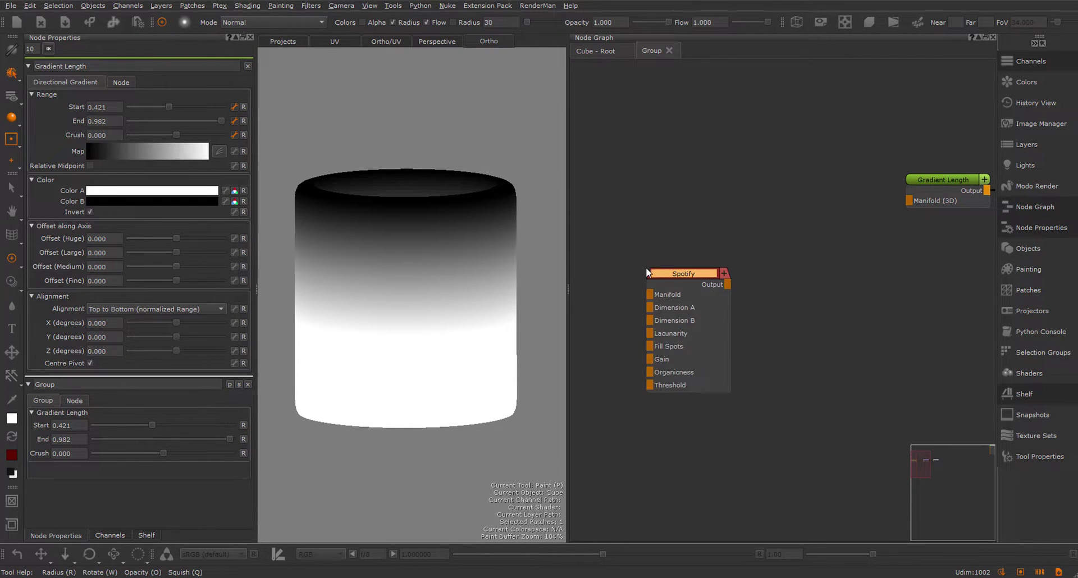
Step: Display the Spotify node on the model and raise its Scale Y to stretch the spots into vertical streaks
{"action": "left_click", "coordinate": [662, 268]}
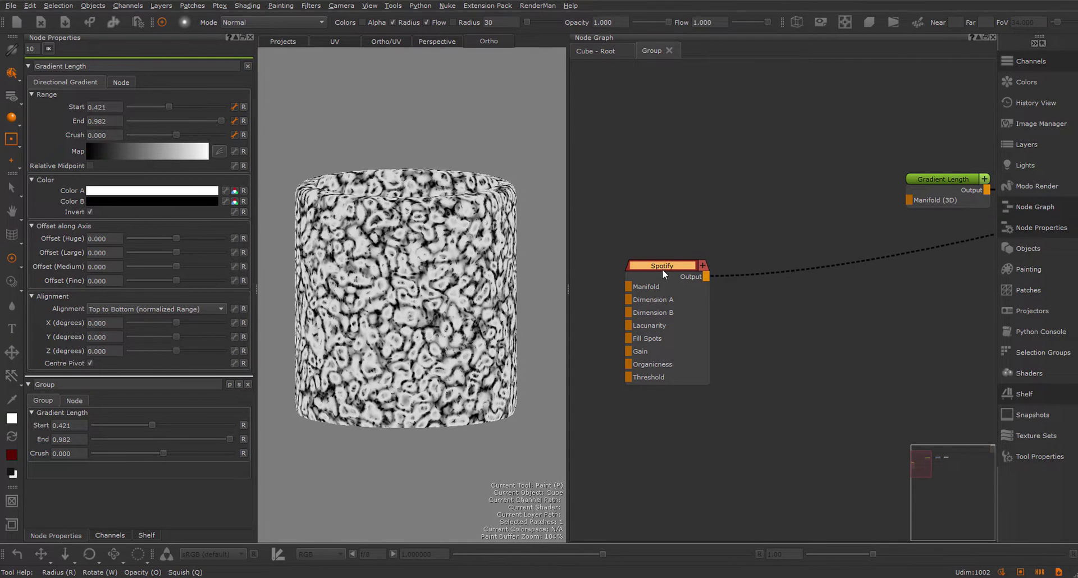
{"action": "left_click", "coordinate": [85, 83]}
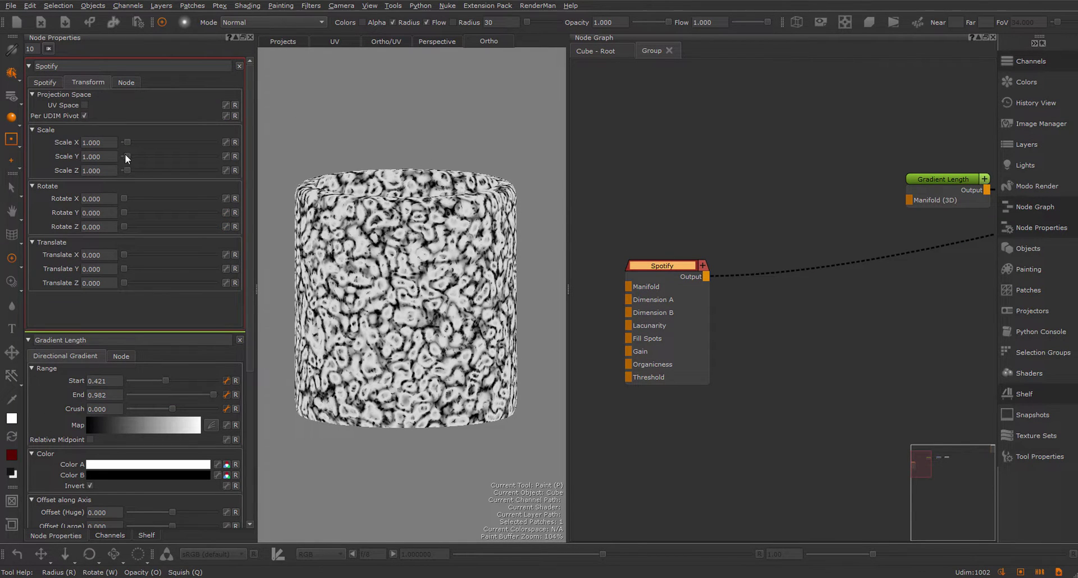
{"action": "left_click_drag", "start_coordinate": [125, 155], "coordinate": [177, 143]}
Step: Set Spotify's Dimension A to 0.584, Lacunarity to 0.535, Fill Spots to 0.621, Organicness to 0.484 and Soft Clip to 0.621
{"action": "left_click", "coordinate": [52, 82]}
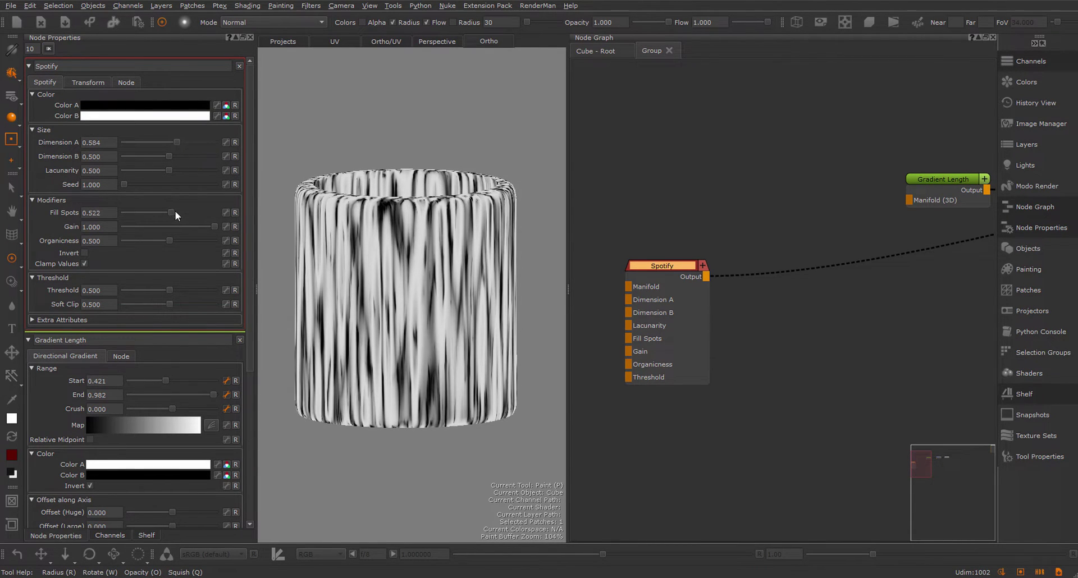
{"action": "left_click_drag", "start_coordinate": [174, 212], "coordinate": [177, 211]}
{"action": "mouse_move", "coordinate": [403, 186]}
{"action": "right_mouse_down", "text": "alt"}
{"action": "mouse_move", "coordinate": [430, 185]}
{"action": "mouse_move", "coordinate": [415, 191]}
{"action": "right_mouse_up", "text": "alt"}
{"action": "left_click_drag", "start_coordinate": [169, 240], "coordinate": [167, 240]}
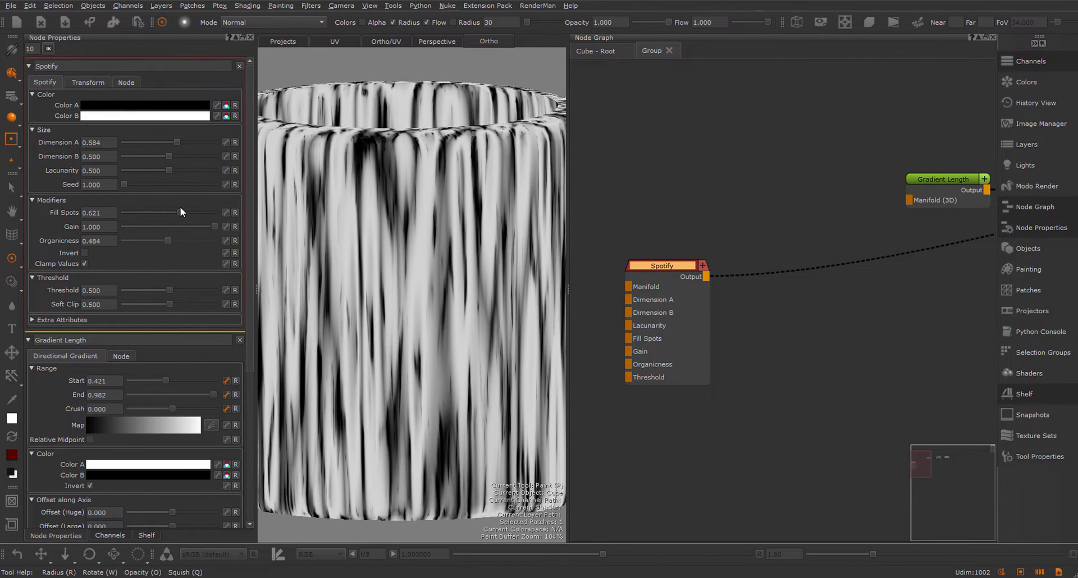
{"action": "left_click_drag", "start_coordinate": [171, 304], "coordinate": [179, 303]}
{"action": "left_click_drag", "start_coordinate": [169, 171], "coordinate": [173, 170]}
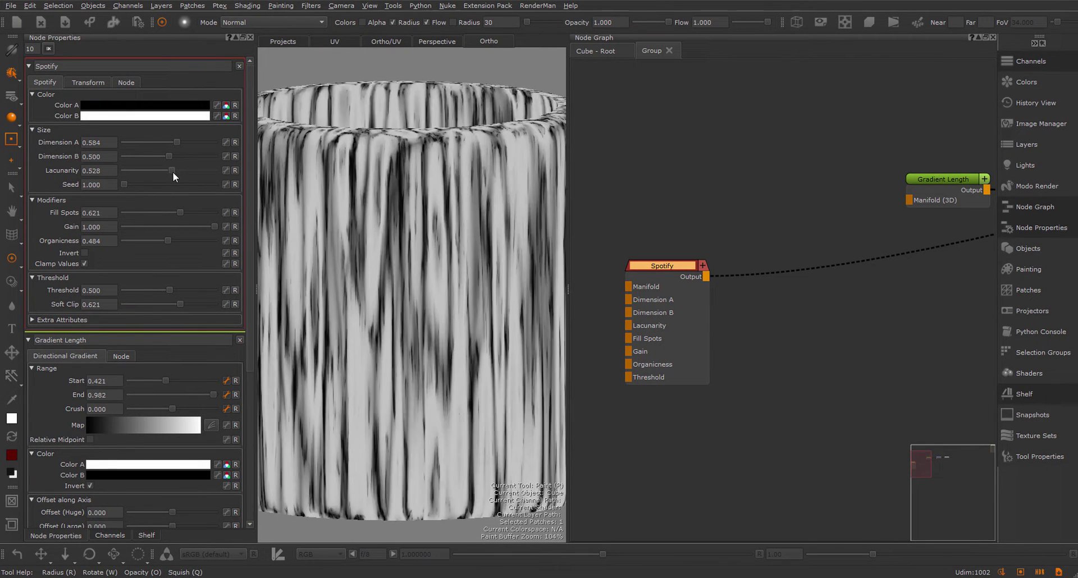
Step: Add a second Spotify node below the first one
{"action": "middle_click_drag", "start_coordinate": [688, 445], "coordinate": [696, 284]}
{"action": "left_click", "coordinate": [670, 318]}
{"action": "key", "text": "Tab"}
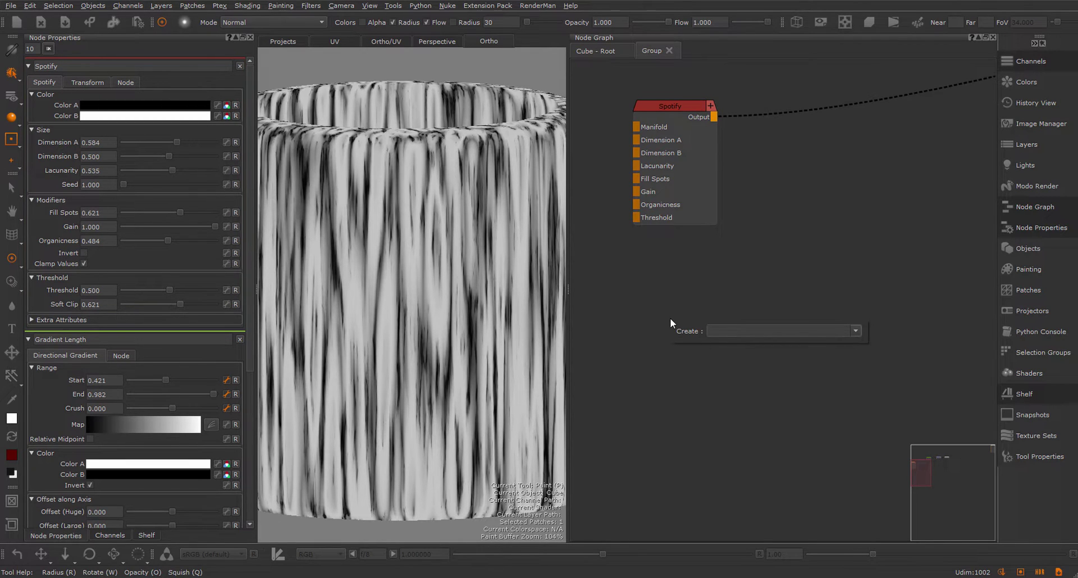
{"action": "type", "text": "spot"}
{"action": "key", "text": "Return"}
Step: Display the second Spotify node and set its scale to X 2.463, Y 20.906 and Z 1.526
{"action": "left_click", "coordinate": [662, 309]}
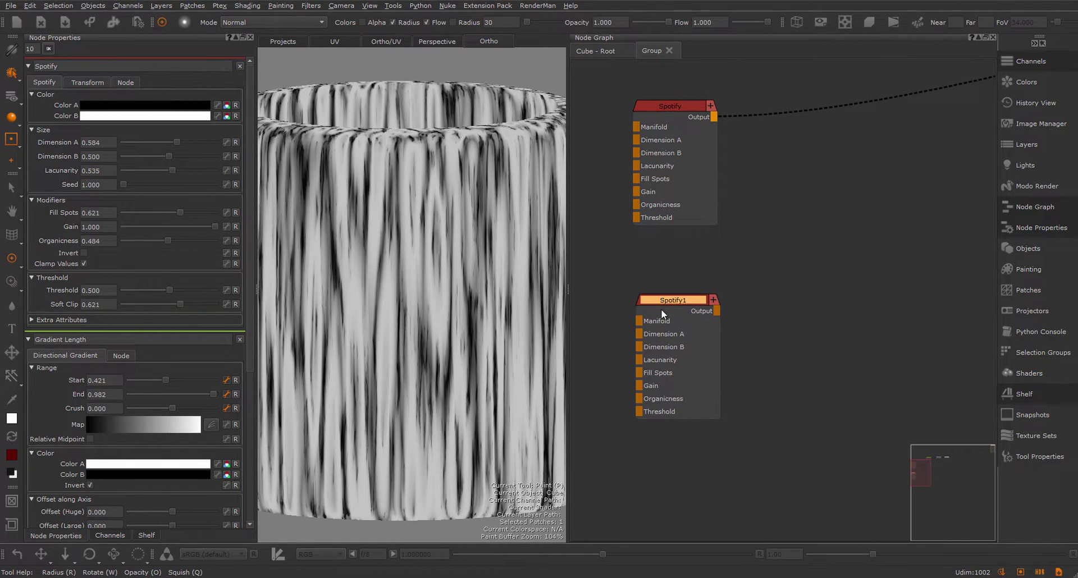
{"action": "left_click", "coordinate": [94, 81]}
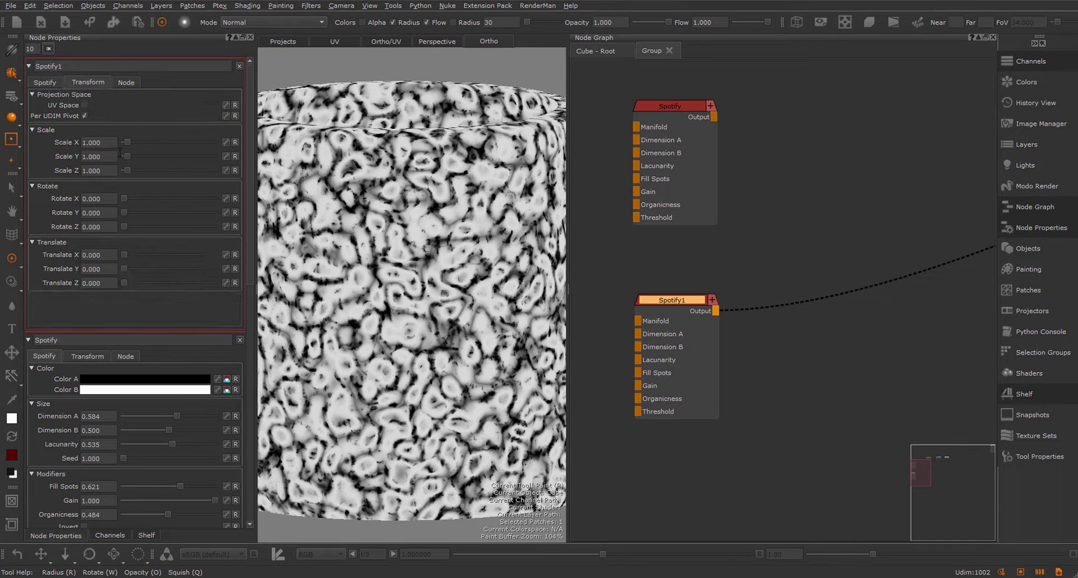
{"action": "mouse_move", "coordinate": [132, 155]}
{"action": "left_mouse_down"}
{"action": "mouse_move", "coordinate": [167, 157]}
{"action": "mouse_move", "coordinate": [127, 142]}
{"action": "mouse_move", "coordinate": [131, 168]}
{"action": "left_mouse_up"}
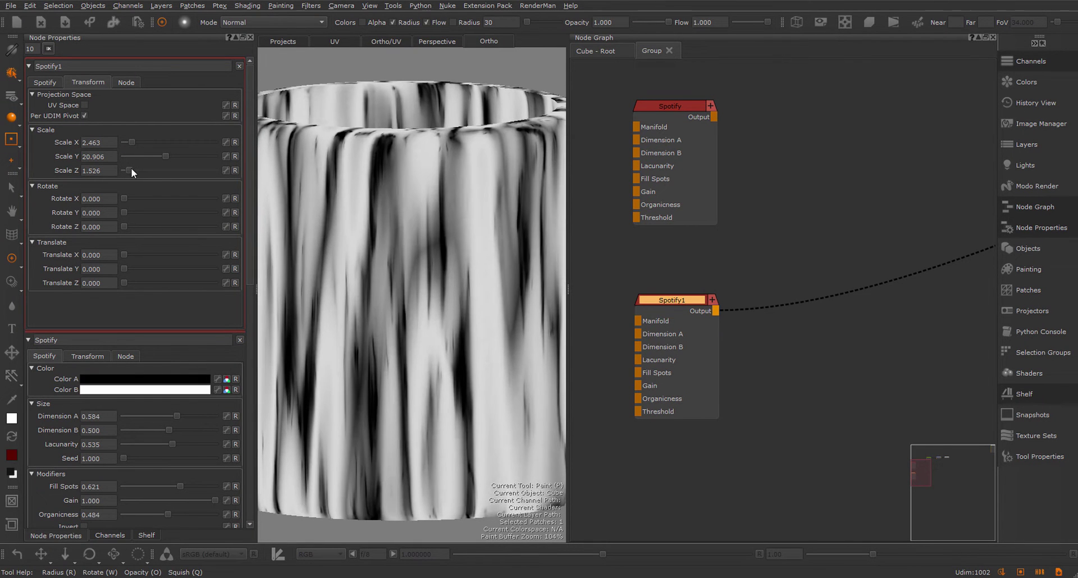
Step: Add a Merge node with the first Spotify connected as Base and the second Spotify as Over
{"action": "left_click", "coordinate": [738, 257]}
{"action": "middle_click_drag", "start_coordinate": [771, 208], "coordinate": [728, 211]}
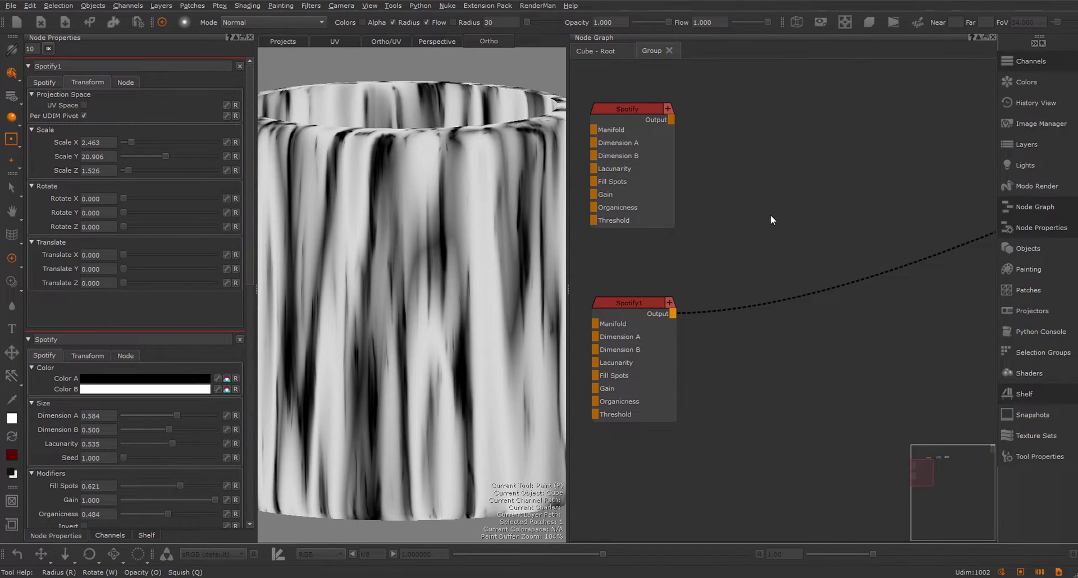
{"action": "key", "text": "Tab"}
{"action": "type", "text": "mer"}
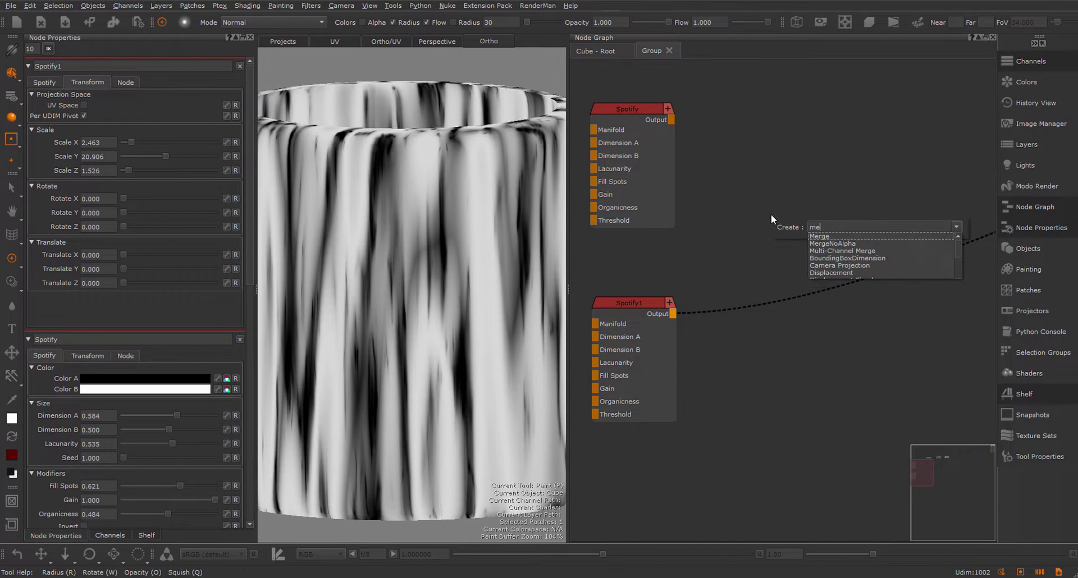
{"action": "key", "text": "Return"}
{"action": "left_click_drag", "start_coordinate": [671, 120], "coordinate": [774, 242]}
{"action": "left_click_drag", "start_coordinate": [673, 313], "coordinate": [774, 254]}
Step: Place the Merge node between the two Spotify nodes, display it and set its blend mode to Add|Sub
{"action": "left_click_drag", "start_coordinate": [813, 223], "coordinate": [801, 211]}
{"action": "key", "text": "1"}
{"action": "double_click", "coordinate": [803, 212]}
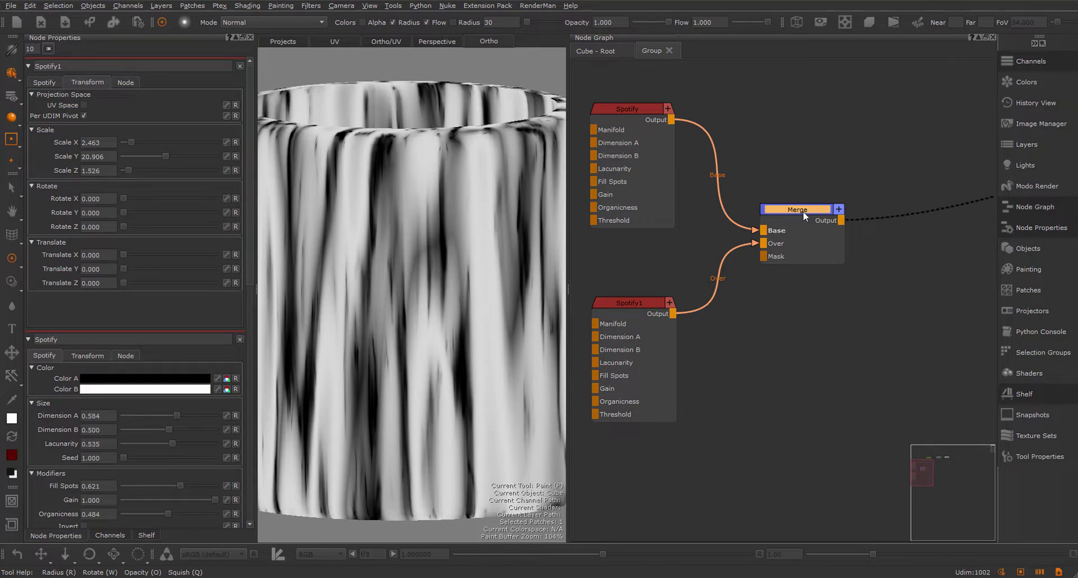
{"action": "left_click", "coordinate": [132, 98]}
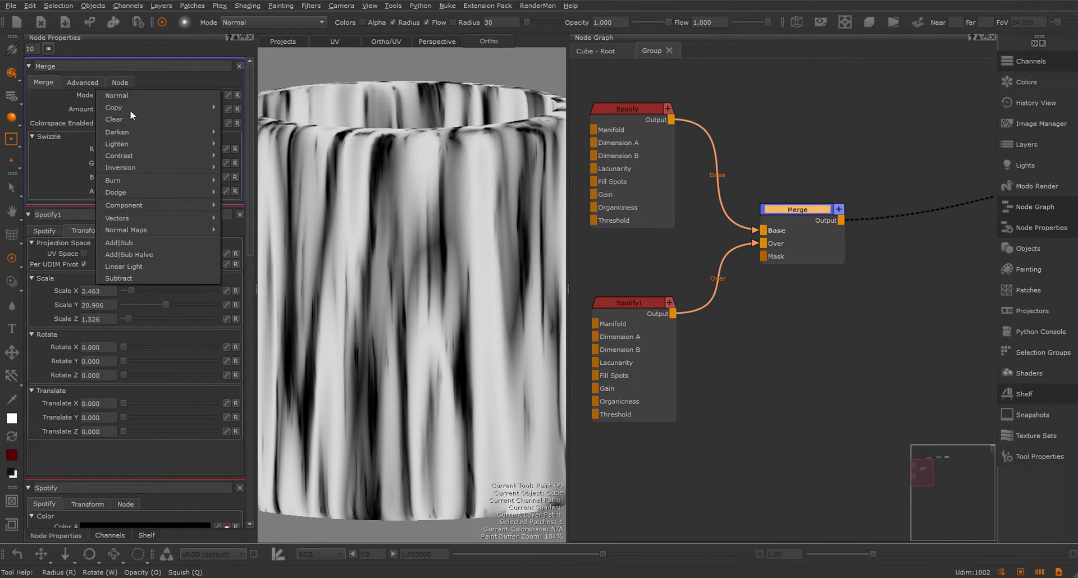
{"action": "left_click", "coordinate": [123, 244]}
Step: Set the second Spotify's Dimension A to 0.460 and Fill Spots to 0.411, and adjust its Scale X
{"action": "double_click", "coordinate": [635, 302]}
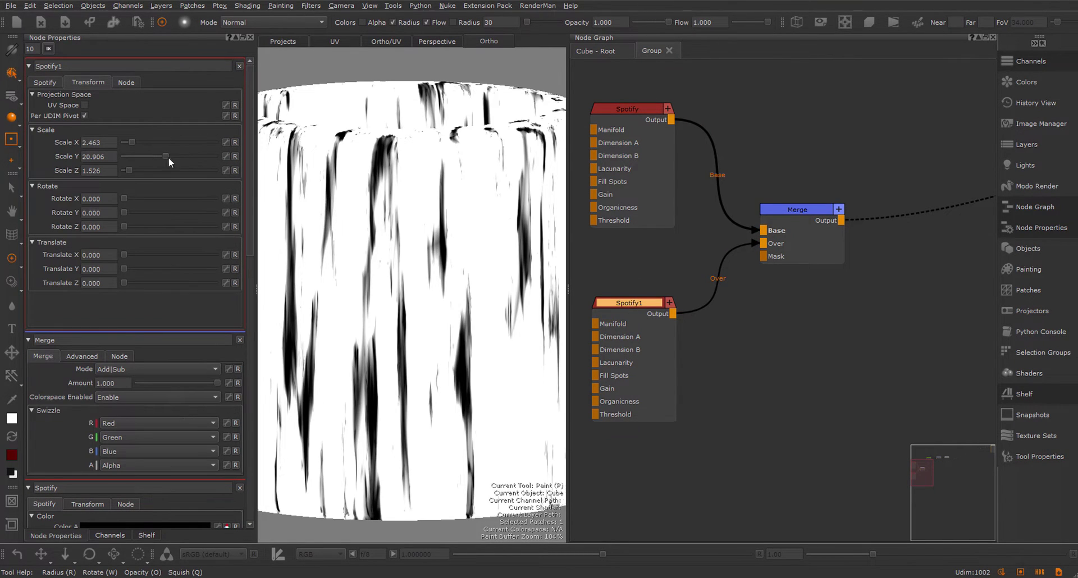
{"action": "left_click", "coordinate": [45, 82]}
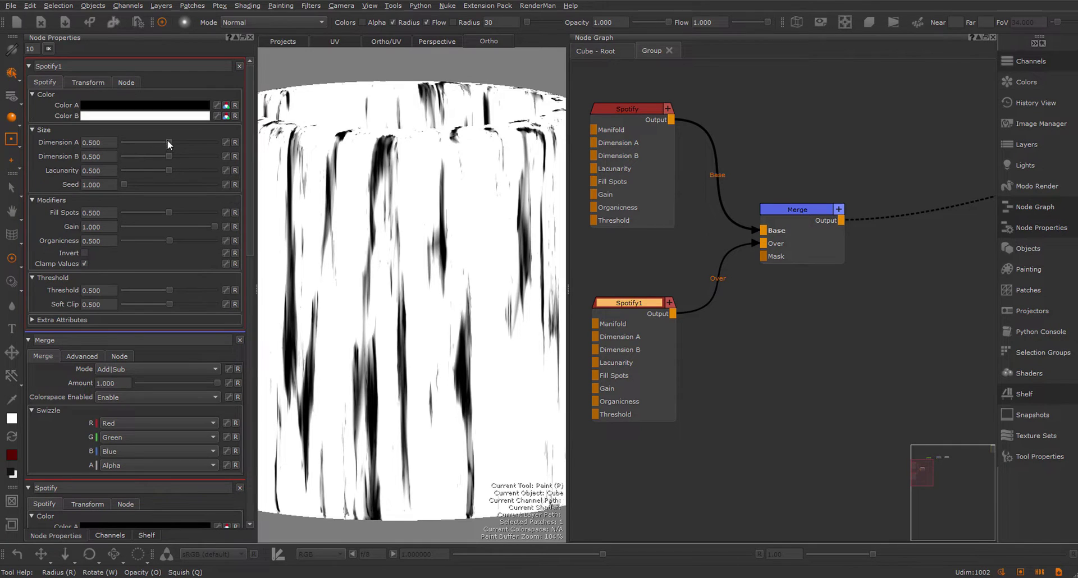
{"action": "left_click_drag", "start_coordinate": [167, 142], "coordinate": [169, 170]}
{"action": "left_click", "coordinate": [234, 170]}
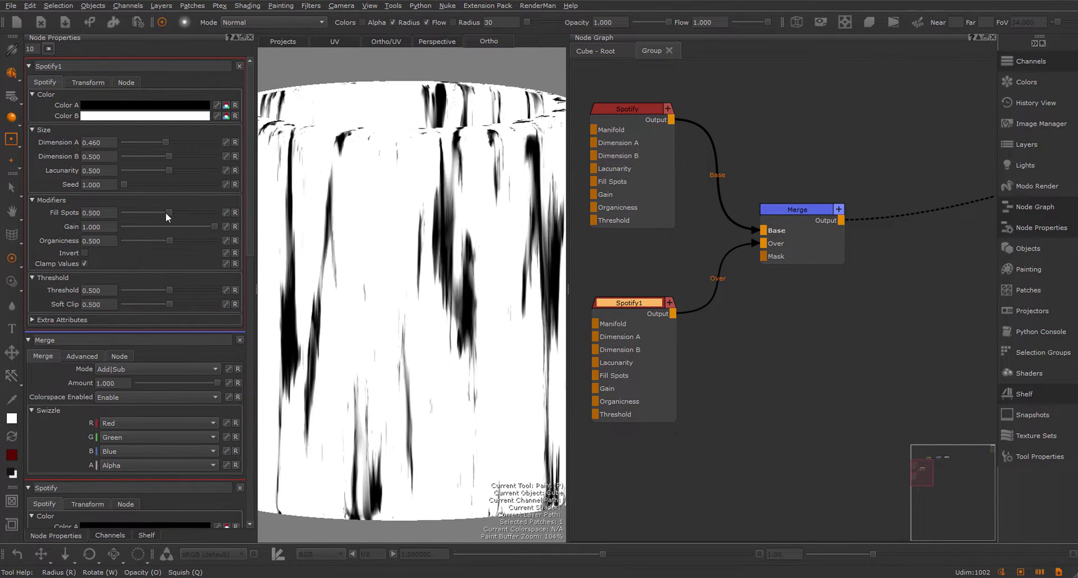
{"action": "left_click_drag", "start_coordinate": [169, 211], "coordinate": [177, 212]}
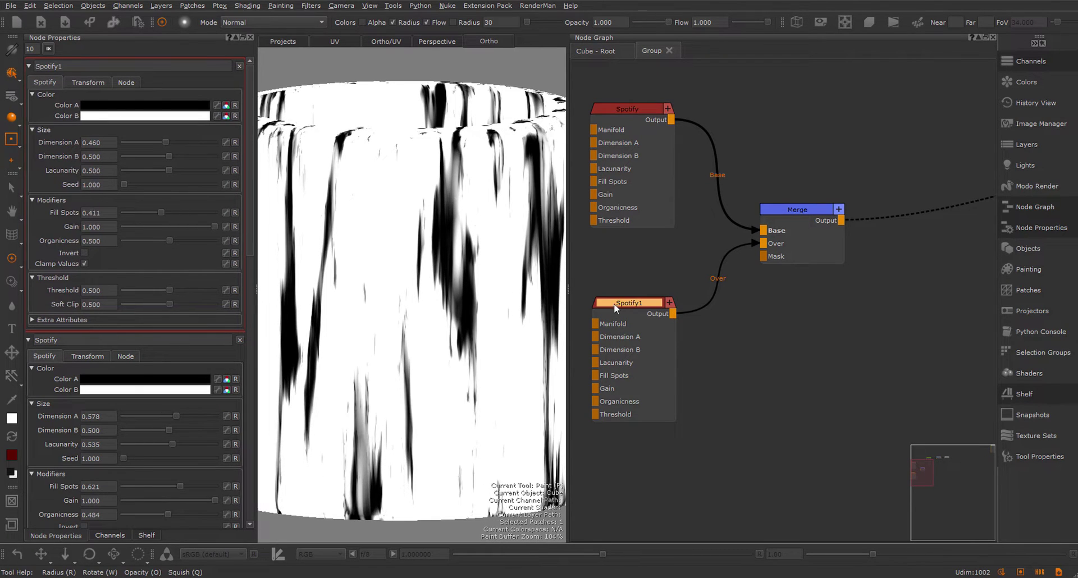
{"action": "left_click", "coordinate": [88, 82]}
{"action": "left_click_drag", "start_coordinate": [133, 140], "coordinate": [130, 140]}
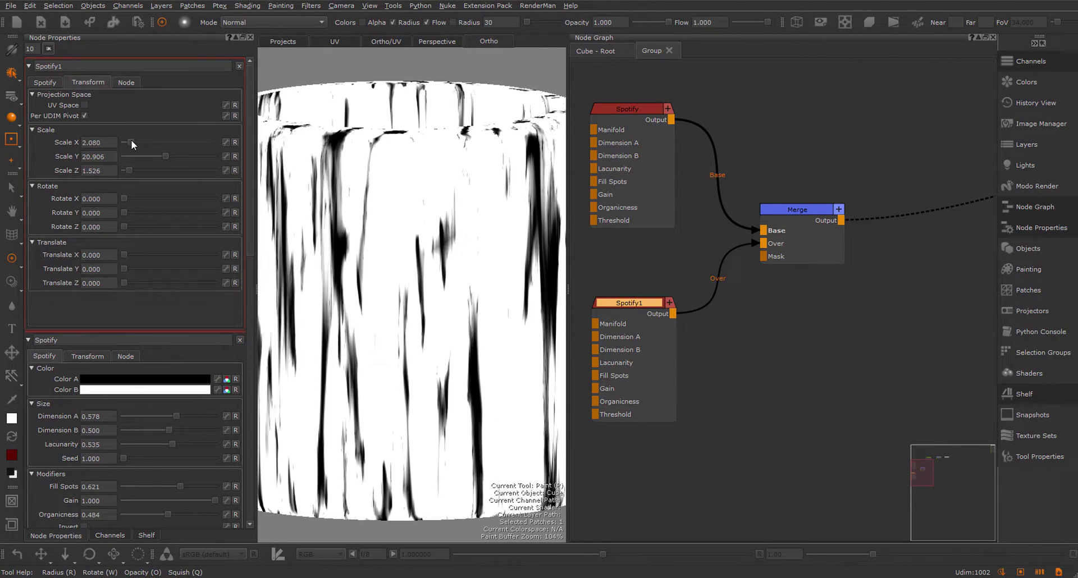
{"action": "left_click", "coordinate": [45, 82]}
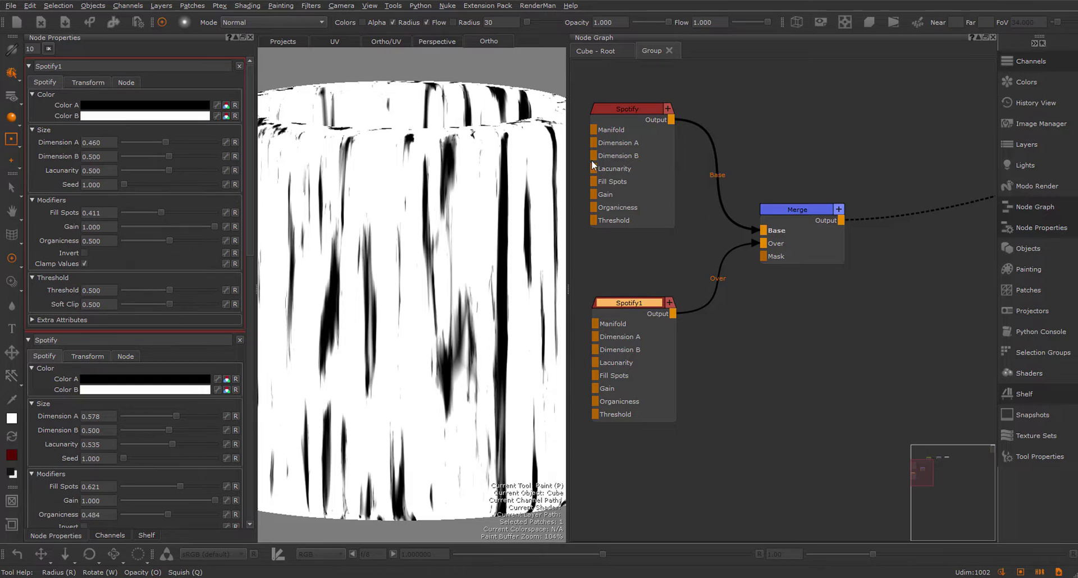
Step: Move the Gradient Length, Brightness Lookup and Output nodes together farther away from the Merge node to make room before them
{"action": "middle_click_drag", "start_coordinate": [876, 194], "coordinate": [714, 330]}
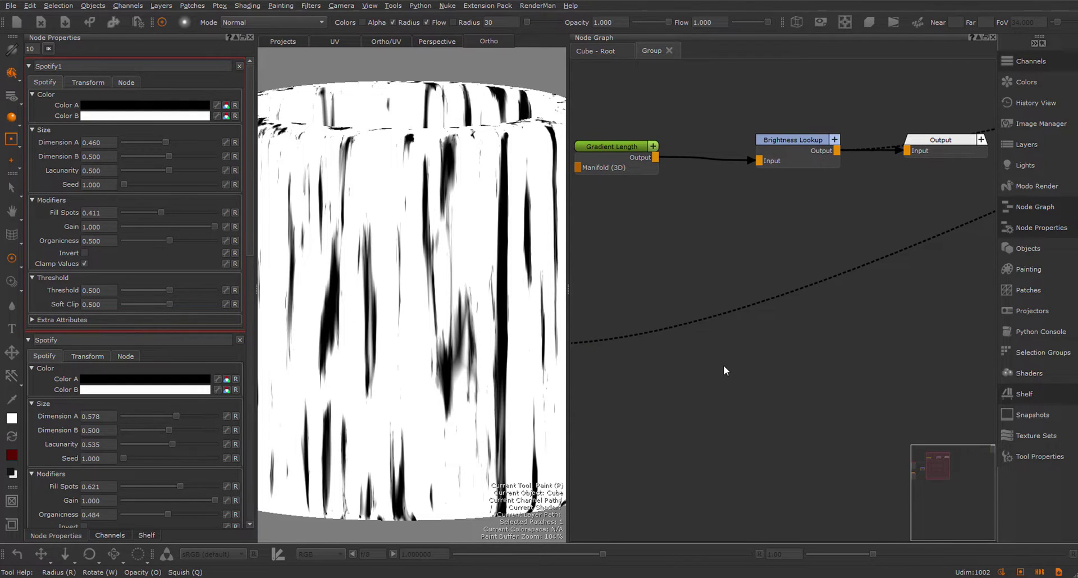
{"action": "key", "text": "space"}
{"action": "left_click_drag", "start_coordinate": [190, 143], "coordinate": [729, 263]}
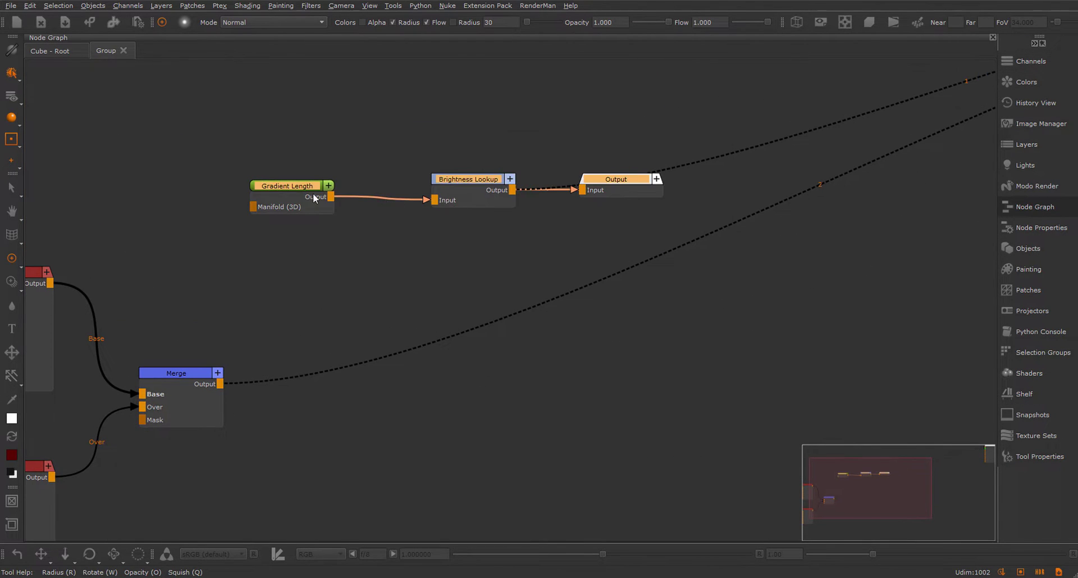
{"action": "left_click_drag", "start_coordinate": [313, 194], "coordinate": [528, 198]}
{"action": "left_click", "coordinate": [412, 255]}
{"action": "middle_click_drag", "start_coordinate": [402, 270], "coordinate": [423, 245]}
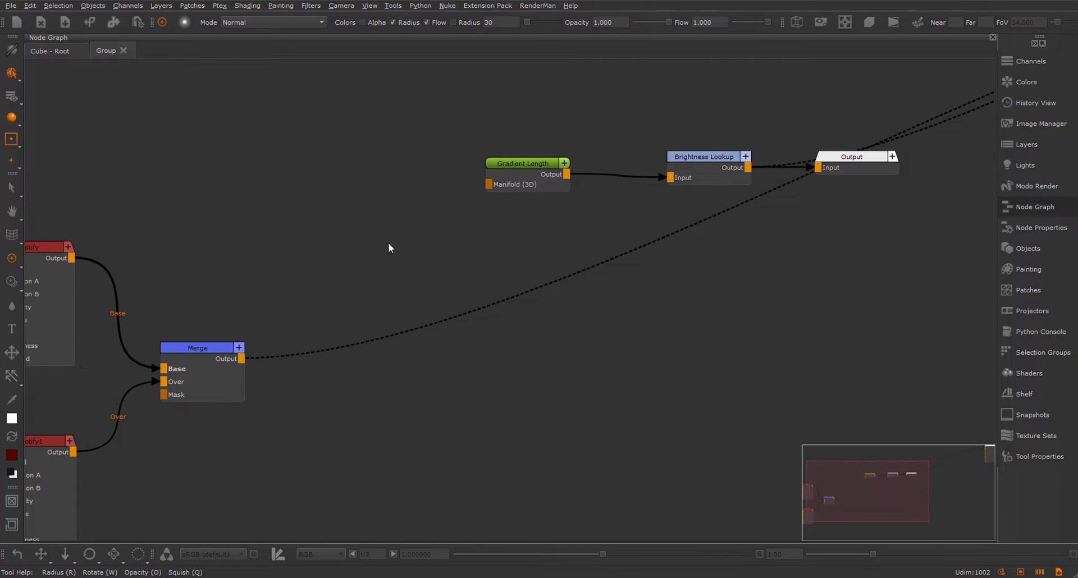
Step: Add a Manifold Directional Warp node and connect it to the Gradient Length's Manifold (3D) input
{"action": "key", "text": "Tab"}
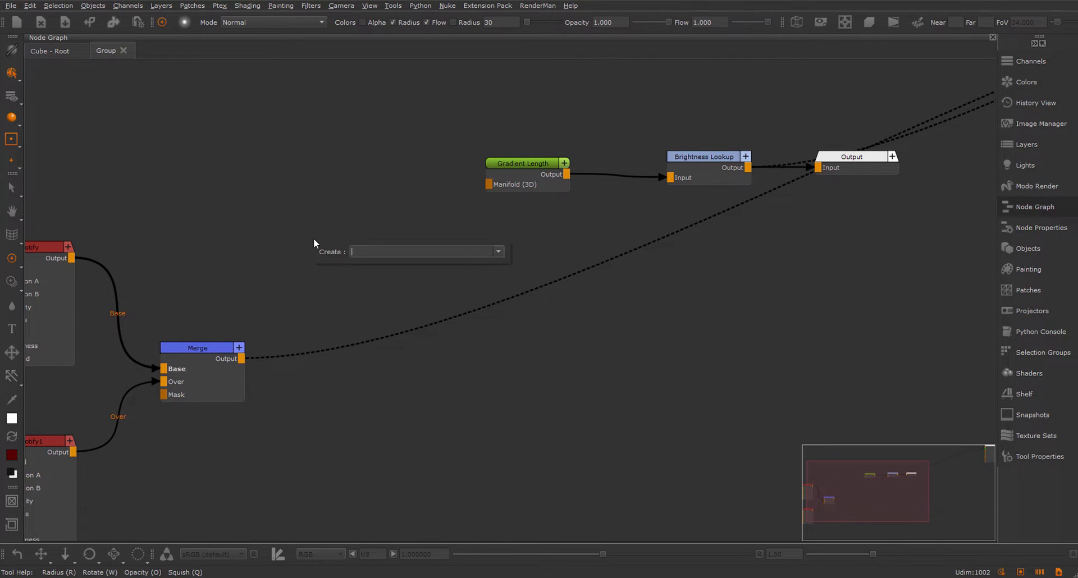
{"action": "type", "text": "dire"}
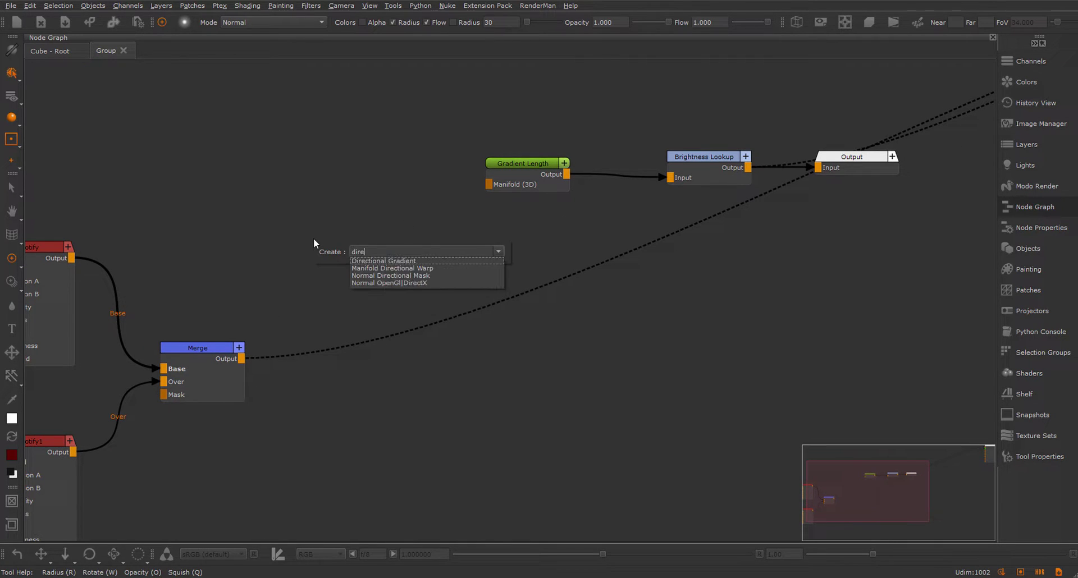
{"action": "key", "text": "Down"}
{"action": "key", "text": "Return"}
{"action": "left_click_drag", "start_coordinate": [354, 248], "coordinate": [520, 185]}
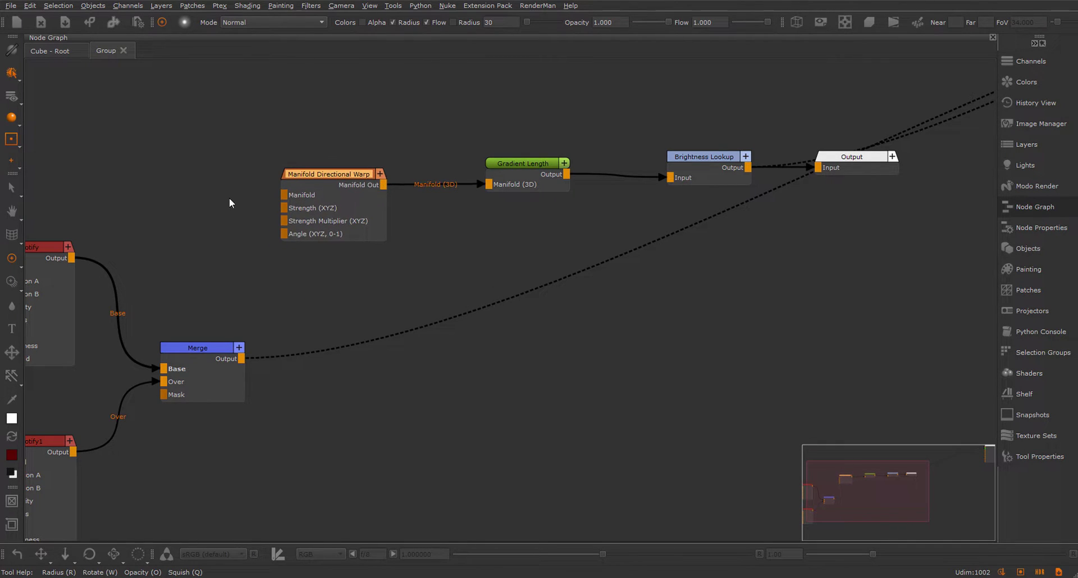
Step: Add a Manifold 3D node, connect it to the Directional Warp's Manifold input and collapse it
{"action": "middle_click_drag", "start_coordinate": [134, 179], "coordinate": [260, 186]}
{"action": "key", "text": "Tab"}
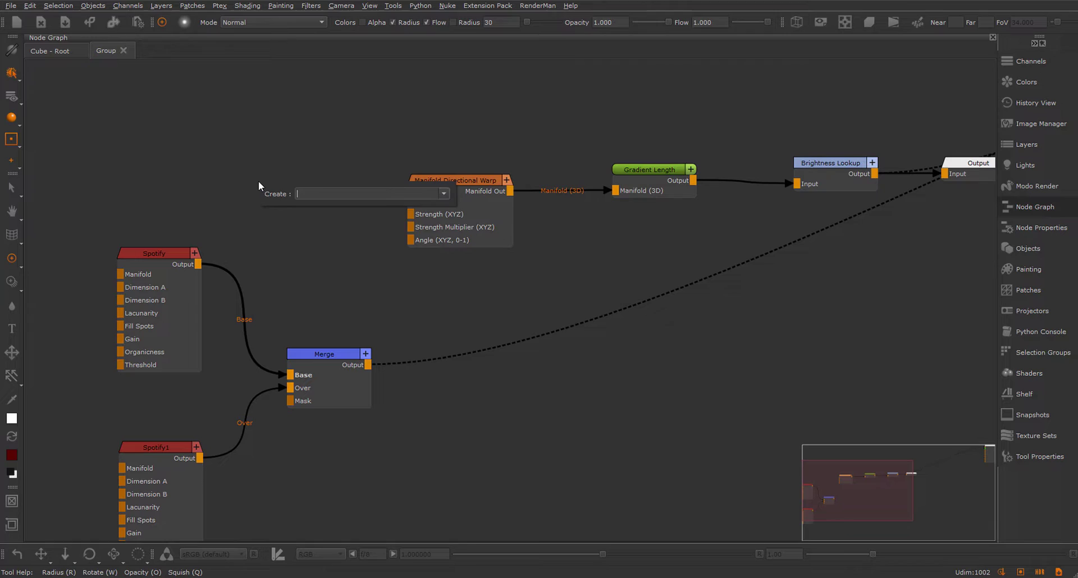
{"action": "type", "text": "mani"}
{"action": "key", "text": "Down"}
{"action": "key", "text": "Return"}
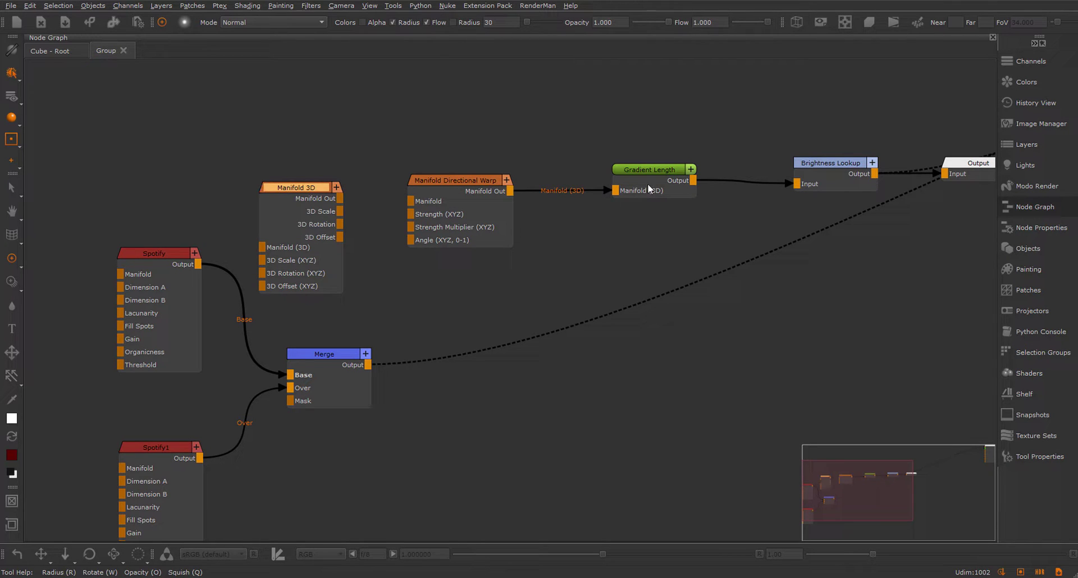
{"action": "left_click_drag", "start_coordinate": [307, 189], "coordinate": [410, 201]}
{"action": "key", "text": "1"}
{"action": "left_click_drag", "start_coordinate": [298, 180], "coordinate": [293, 202]}
{"action": "left_click", "coordinate": [432, 279]}
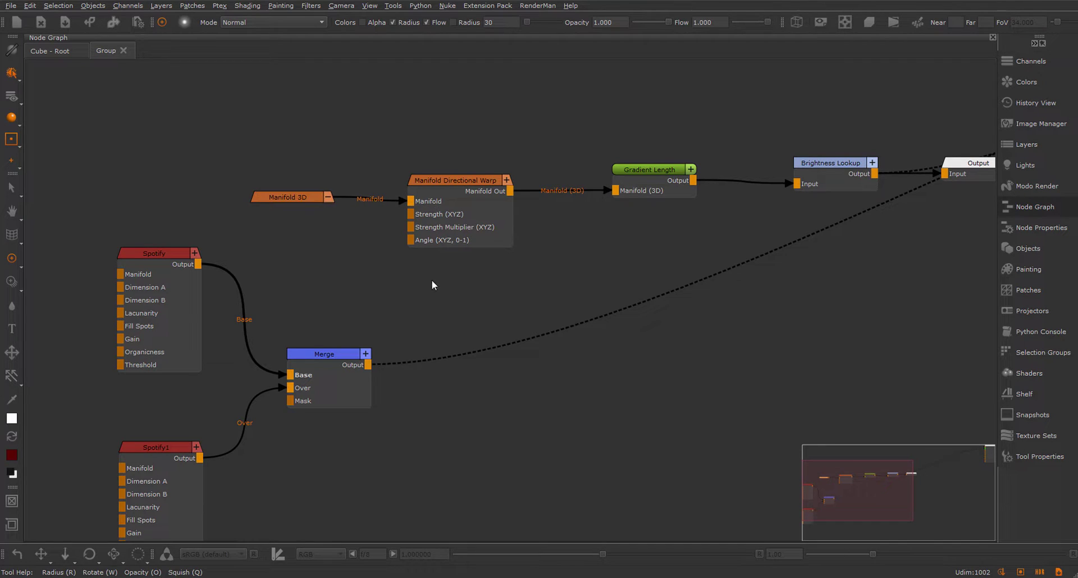
Step: Connect the Merge output to the Manifold Directional Warp's Strength (XYZ) input
{"action": "middle_click_drag", "start_coordinate": [431, 279], "coordinate": [390, 248]}
{"action": "left_click_drag", "start_coordinate": [326, 332], "coordinate": [386, 183]}
{"action": "key", "text": "space"}
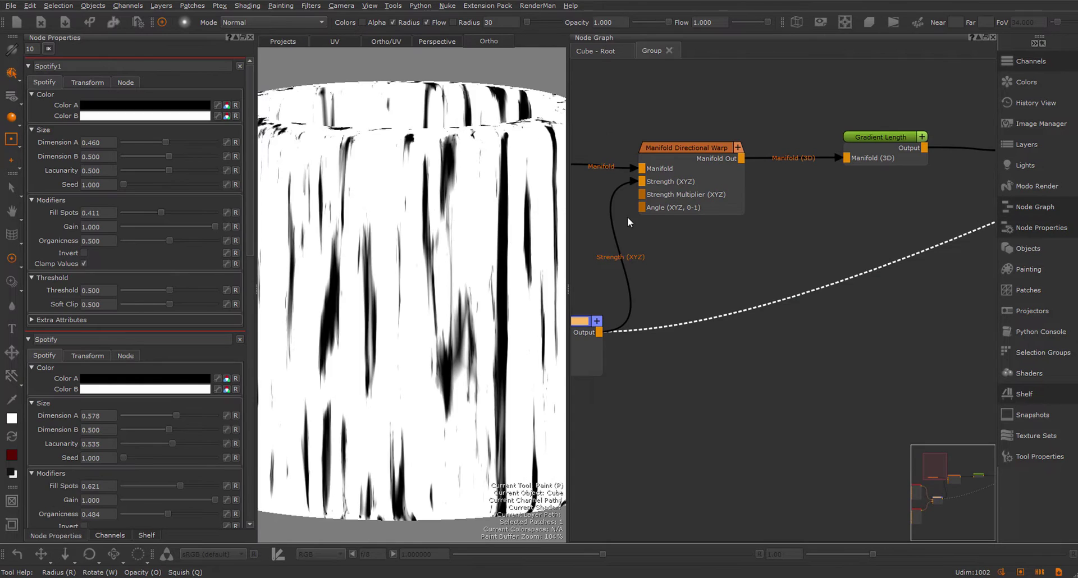
{"action": "left_click", "coordinate": [786, 235]}
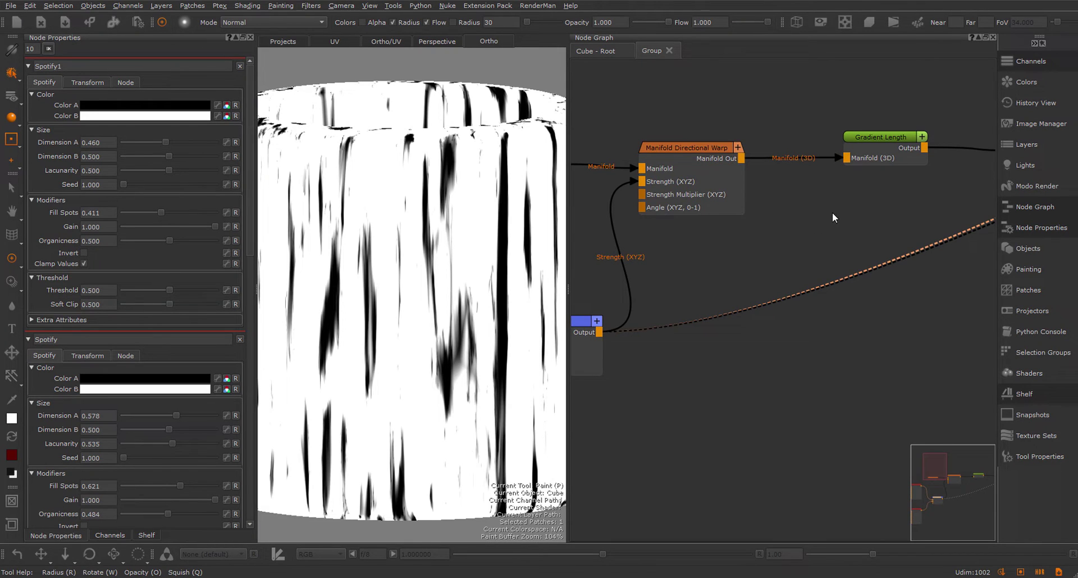
Step: Display the warped gradient and set the Manifold Directional Warp's Strength to 1.000 and Strength Multiplier to 6
{"action": "middle_click_drag", "start_coordinate": [833, 212], "coordinate": [912, 226]}
{"action": "key", "text": "1"}
{"action": "double_click", "coordinate": [737, 182]}
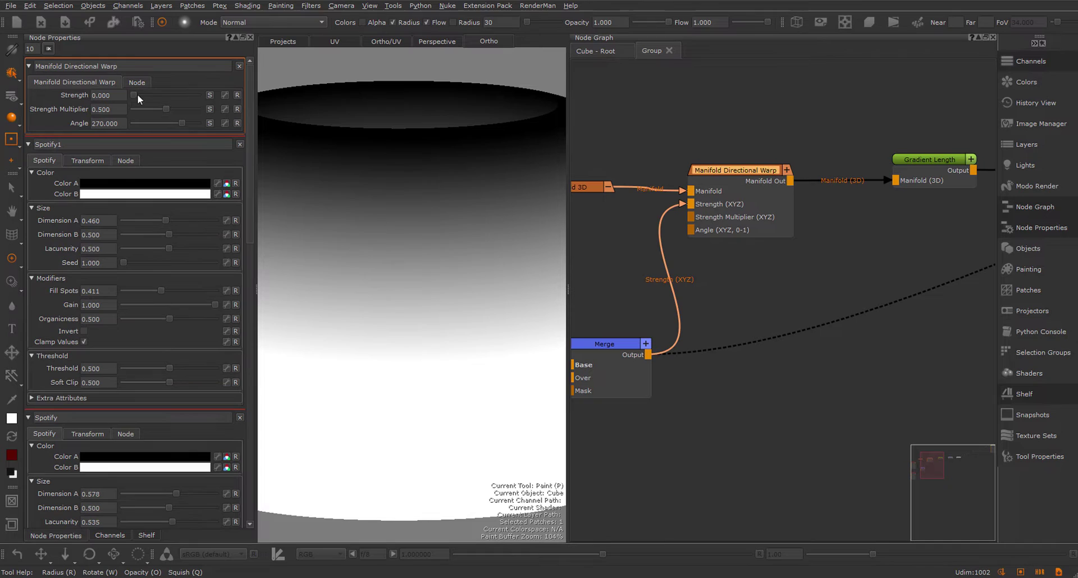
{"action": "left_click_drag", "start_coordinate": [133, 95], "coordinate": [250, 102]}
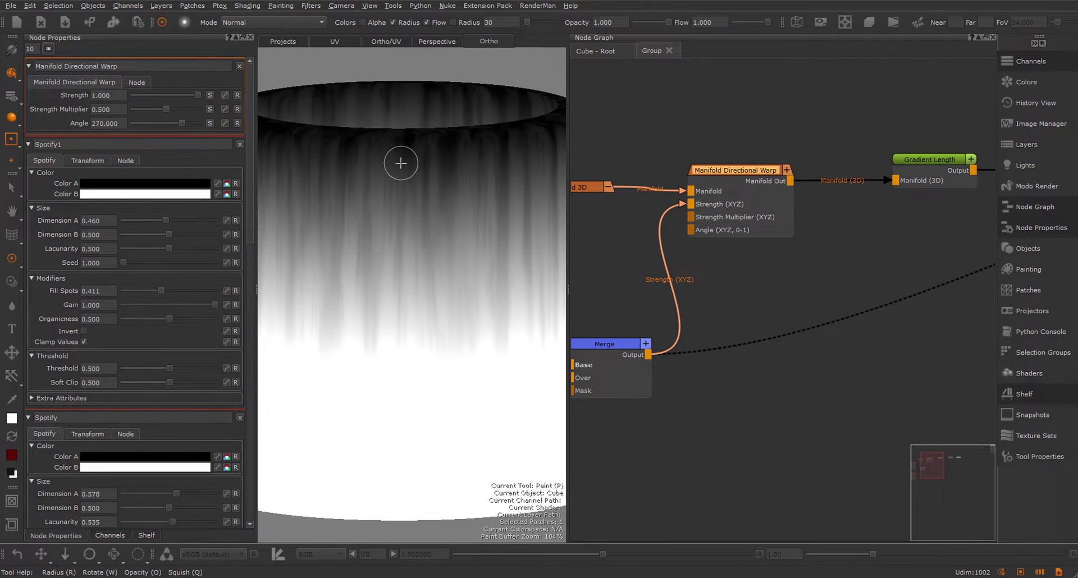
{"action": "right_click_drag", "start_coordinate": [401, 164], "coordinate": [436, 201], "text": "alt"}
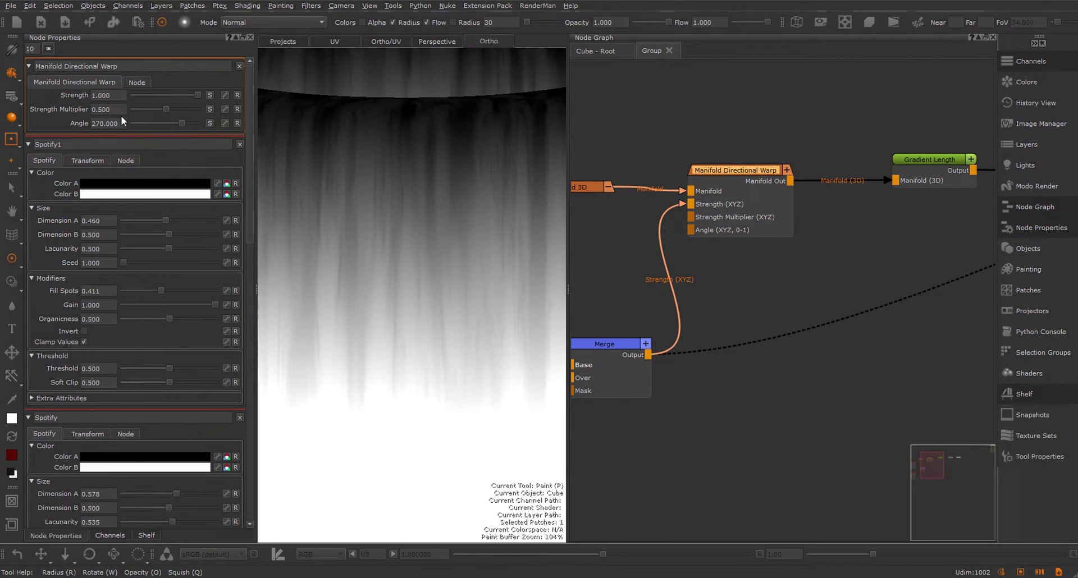
{"action": "left_click_drag", "start_coordinate": [107, 110], "coordinate": [76, 109]}
{"action": "type", "text": "6"}
{"action": "key", "text": "Return"}
{"action": "scroll", "coordinate": [375, 193], "scroll_direction": "down", "scroll_amount": 5}
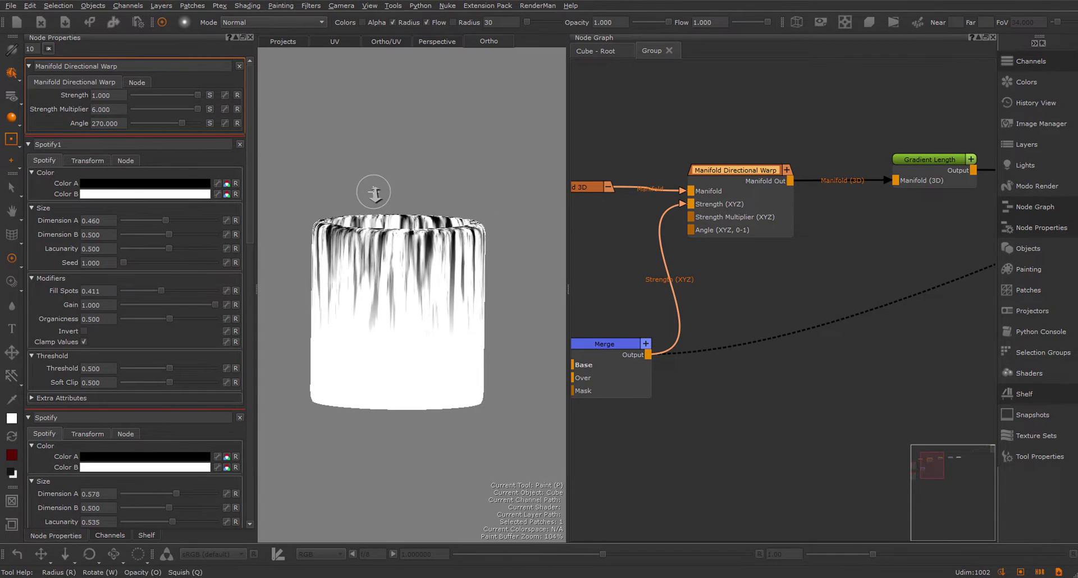
{"action": "scroll", "coordinate": [374, 193], "scroll_direction": "up", "scroll_amount": 5}
Step: Set the second Spotify's Fill Spots to 0.274, Organicness to 0.516 and Scale X to 2.659
{"action": "middle_click_drag", "start_coordinate": [616, 289], "coordinate": [813, 236]}
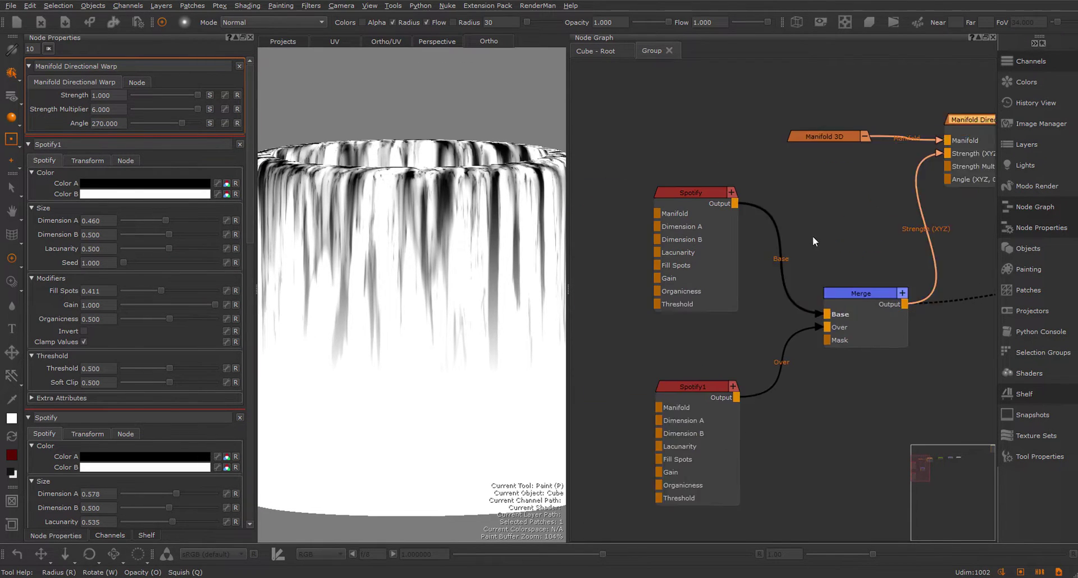
{"action": "left_click", "coordinate": [721, 375]}
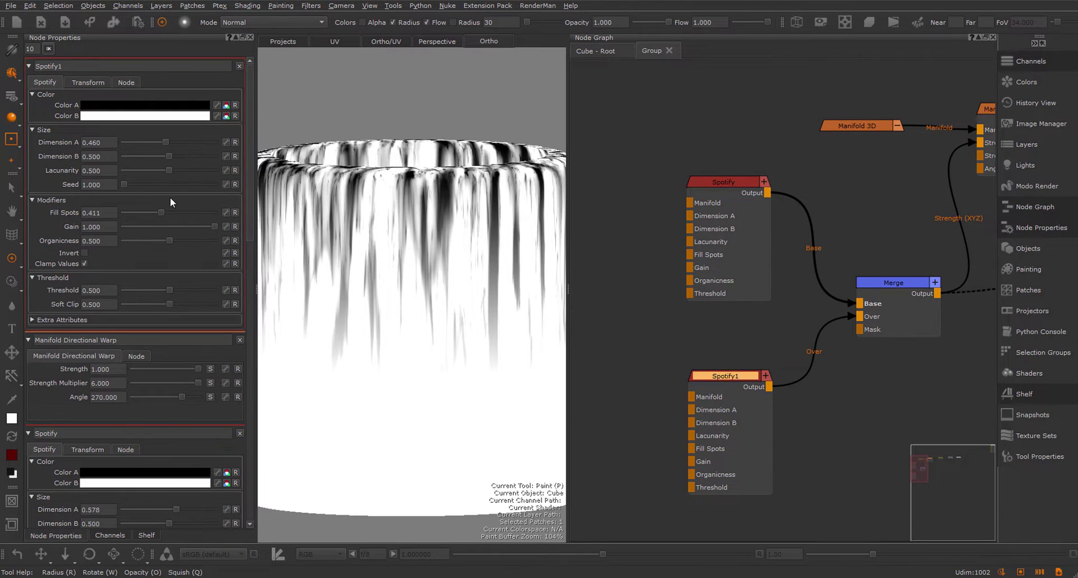
{"action": "left_click_drag", "start_coordinate": [160, 210], "coordinate": [170, 242]}
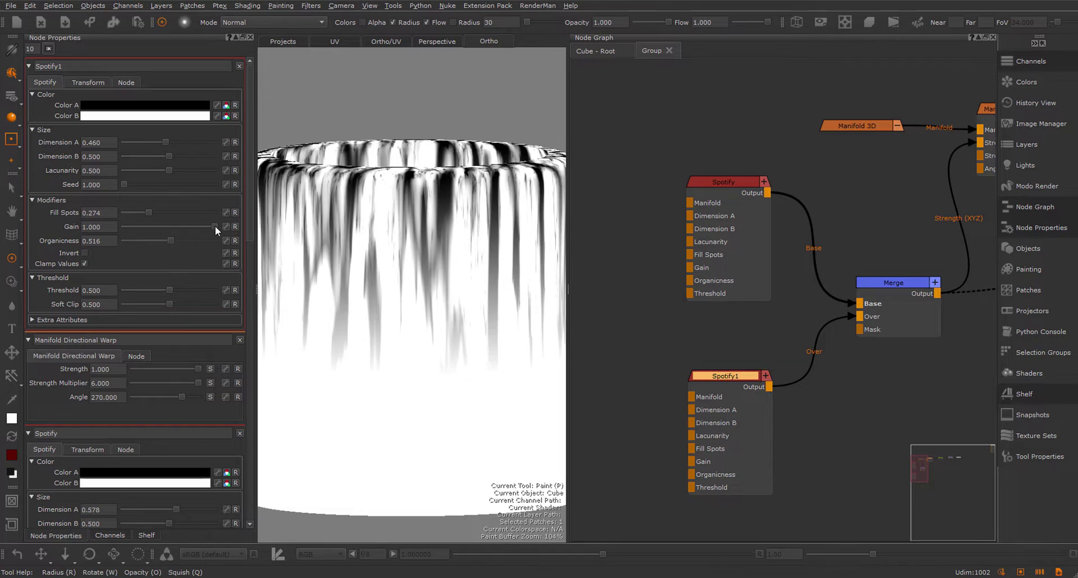
{"action": "left_click", "coordinate": [95, 82]}
{"action": "left_click_drag", "start_coordinate": [130, 142], "coordinate": [130, 169]}
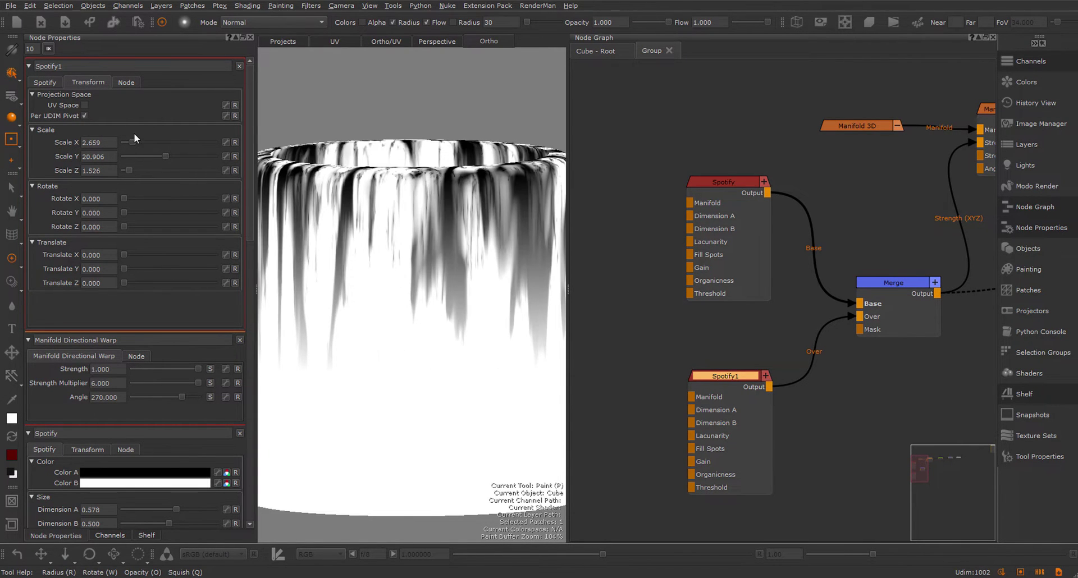
Step: Set the second Spotify's Gain to 0.851 and Lacunarity to 0.504
{"action": "left_click", "coordinate": [45, 82]}
{"action": "left_click_drag", "start_coordinate": [213, 226], "coordinate": [201, 227]}
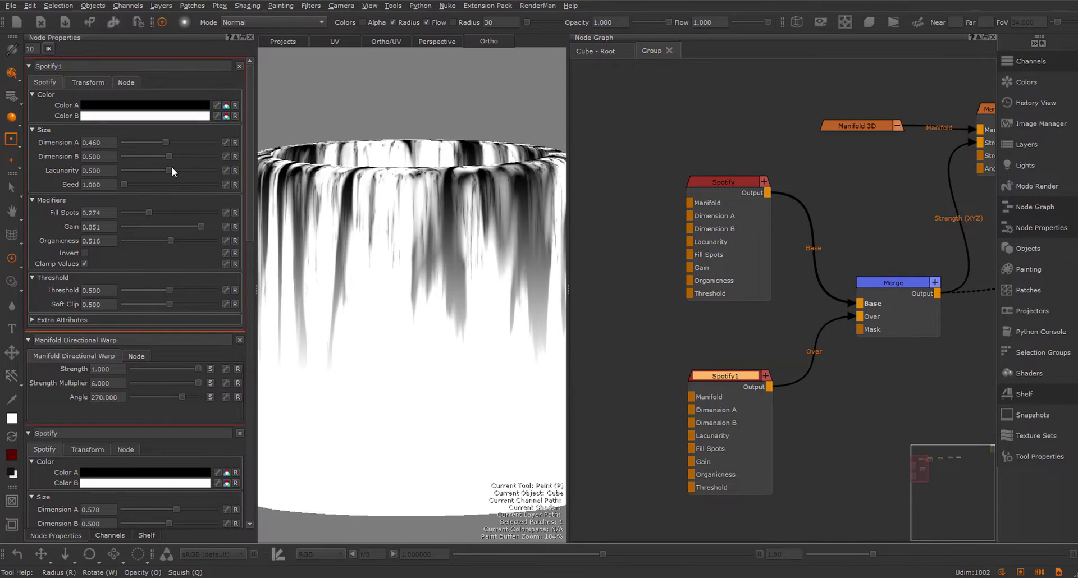
{"action": "left_click_drag", "start_coordinate": [167, 170], "coordinate": [170, 171]}
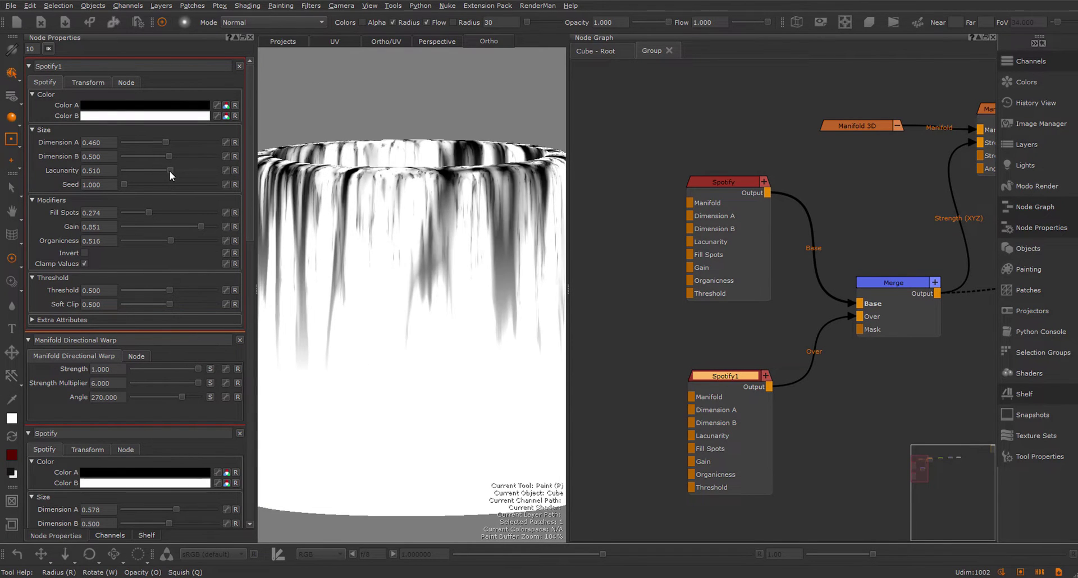
Step: Set the first Spotify's Dimension A to 0.640, Dimension B to 0.460 and Lacunarity to 0.522
{"action": "left_click", "coordinate": [732, 181]}
{"action": "left_click_drag", "start_coordinate": [178, 141], "coordinate": [171, 168]}
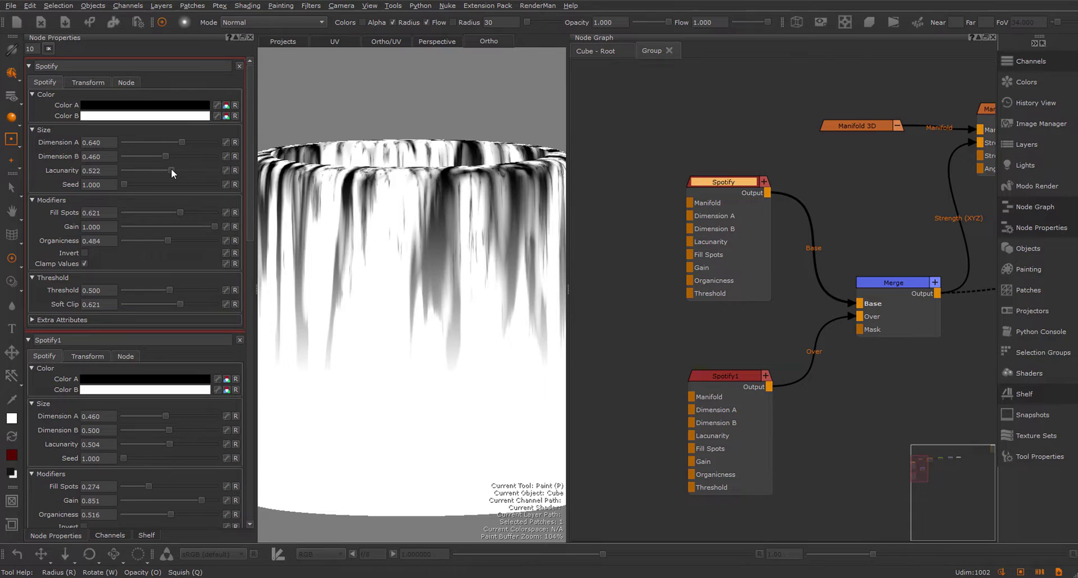
{"action": "right_click_drag", "start_coordinate": [428, 225], "coordinate": [403, 259], "text": "alt"}
{"action": "scroll", "coordinate": [404, 260], "scroll_direction": "up", "scroll_amount": 5}
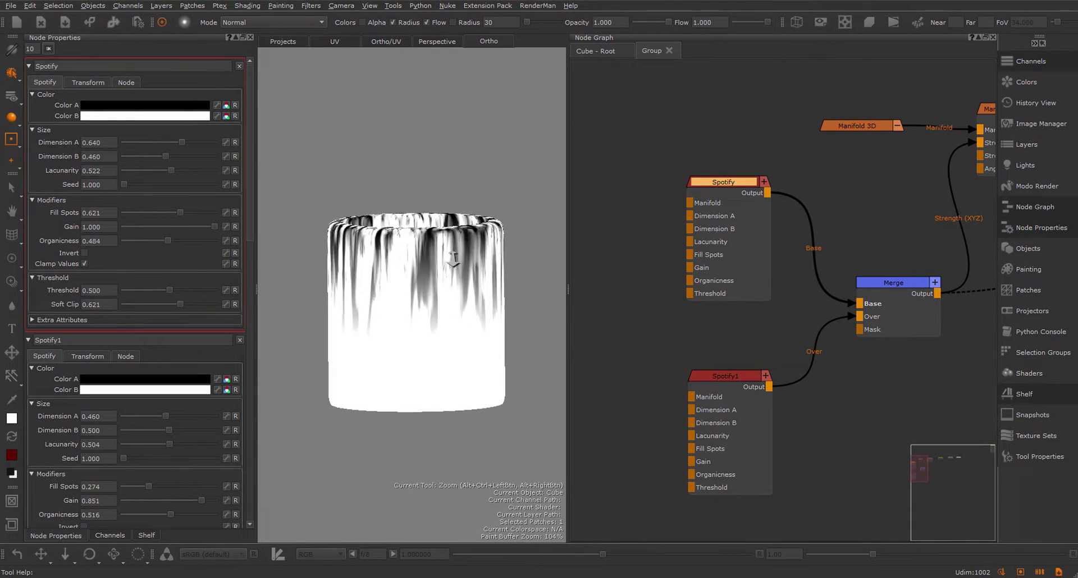
Step: Open the Brightness Lookup's map in a Curve Editor docked with the Node Graph and invert the curve to run from white to black
{"action": "middle_click_drag", "start_coordinate": [884, 199], "coordinate": [681, 220]}
{"action": "middle_click_drag", "start_coordinate": [876, 238], "coordinate": [553, 272]}
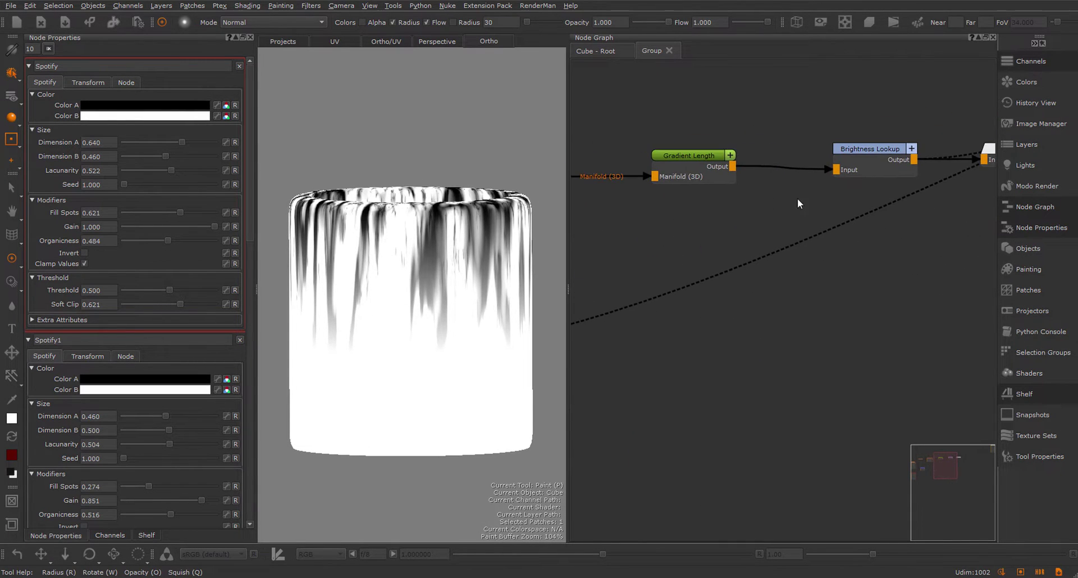
{"action": "left_click", "coordinate": [875, 157]}
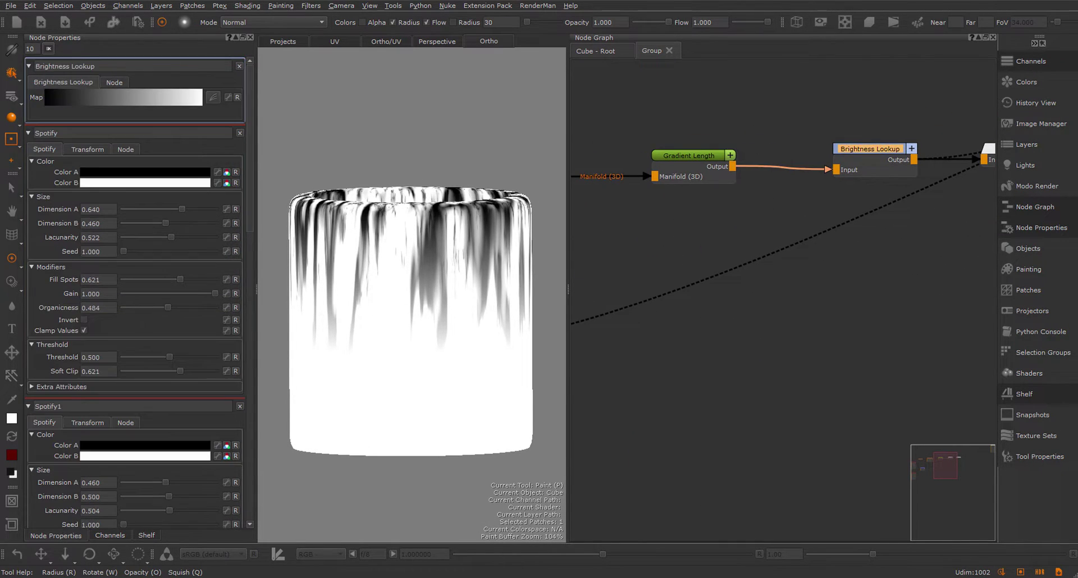
{"action": "left_click", "coordinate": [214, 97]}
{"action": "left_click_drag", "start_coordinate": [318, 105], "coordinate": [706, 266]}
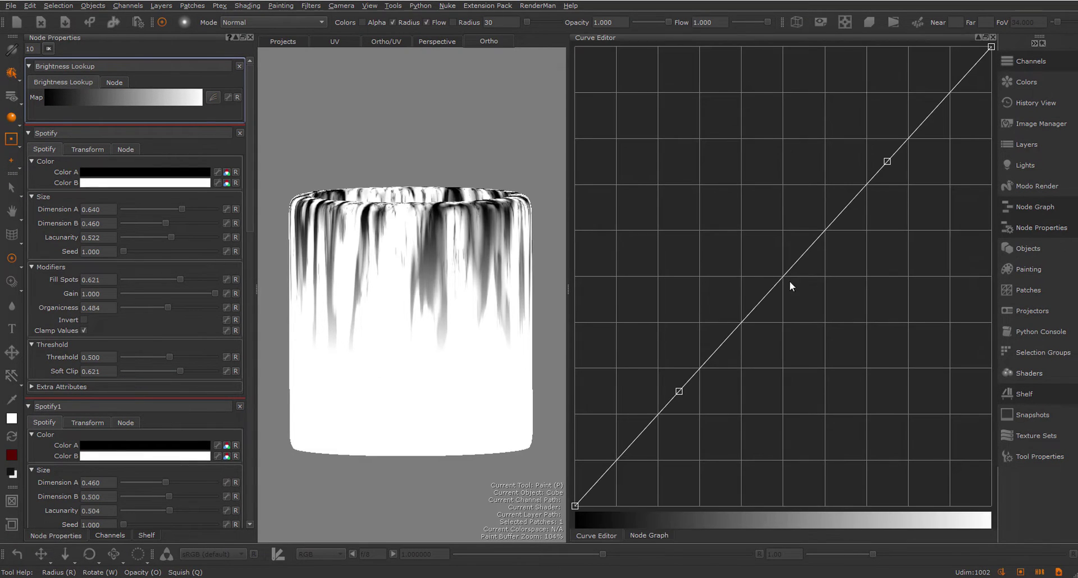
{"action": "right_click", "coordinate": [677, 163]}
{"action": "left_click", "coordinate": [718, 178]}
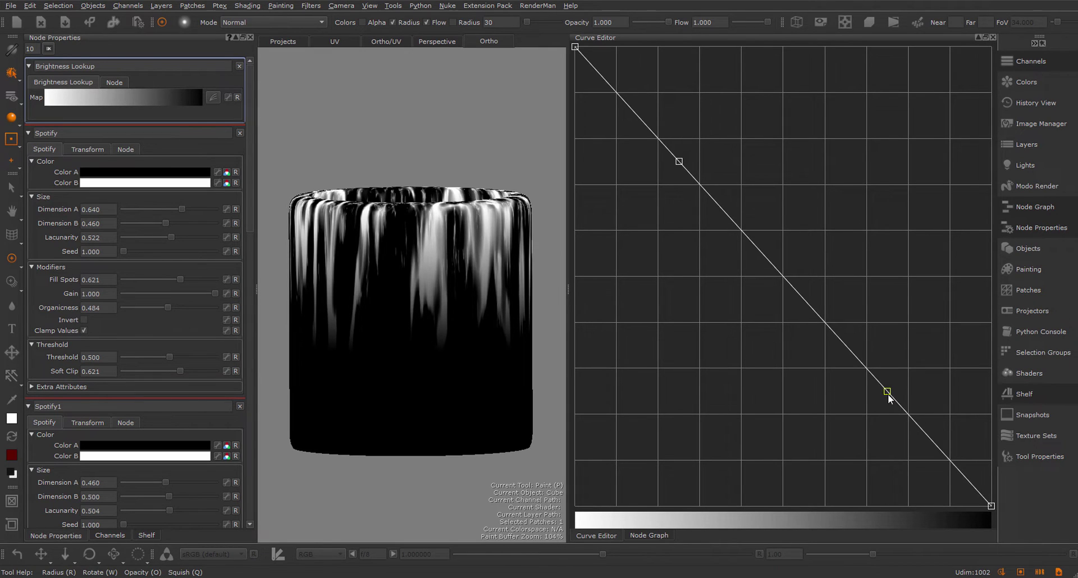
Step: Reshape the Brightness Lookup curve to sag below the diagonal, adding a middle point, and close the Curve Editor
{"action": "left_click_drag", "start_coordinate": [888, 393], "coordinate": [901, 486]}
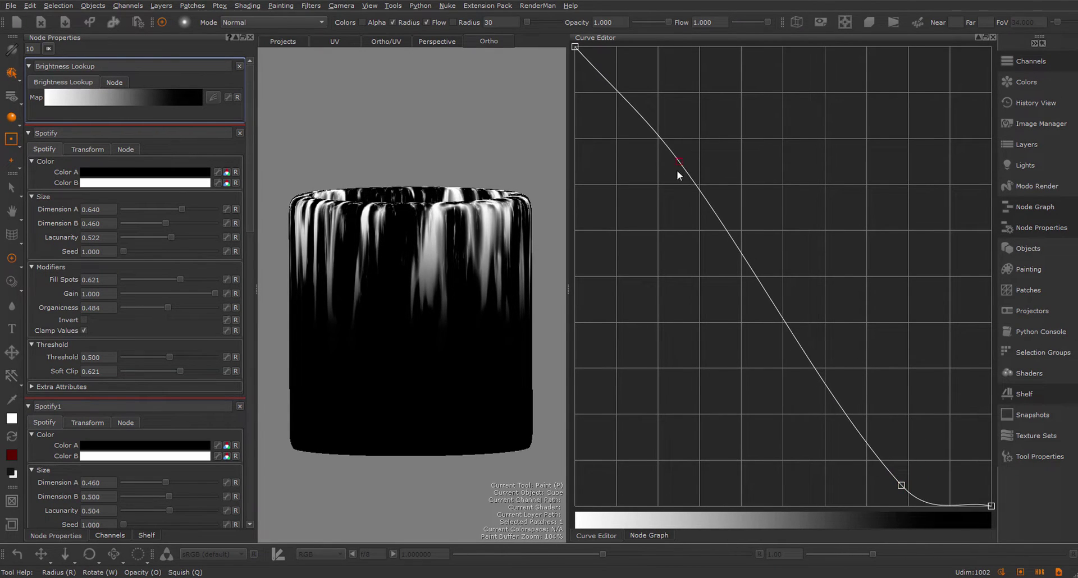
{"action": "left_click_drag", "start_coordinate": [678, 166], "coordinate": [663, 200]}
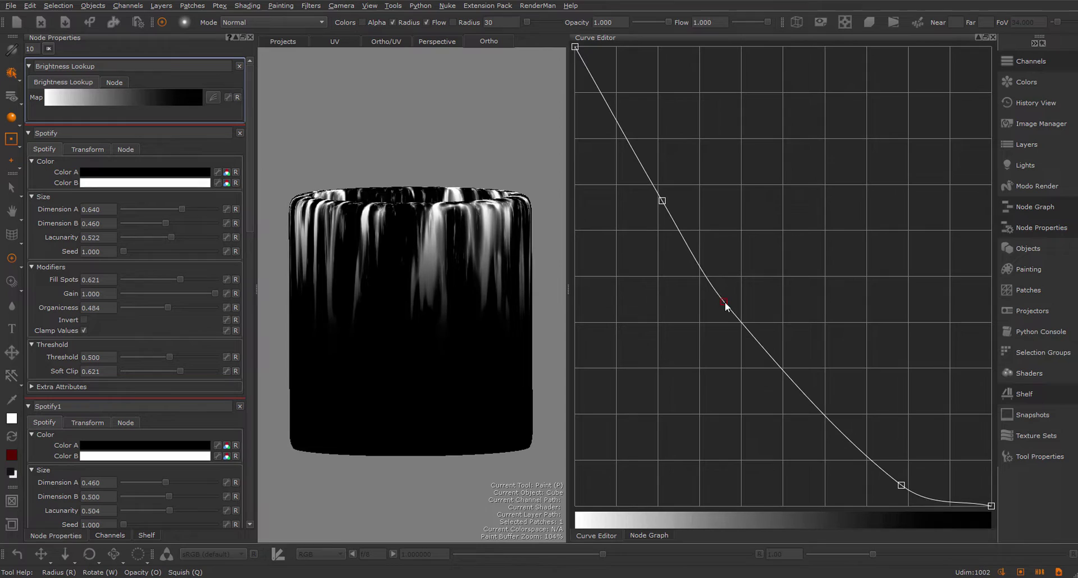
{"action": "left_click_drag", "start_coordinate": [902, 486], "coordinate": [908, 488]}
{"action": "left_click_drag", "start_coordinate": [663, 202], "coordinate": [652, 193]}
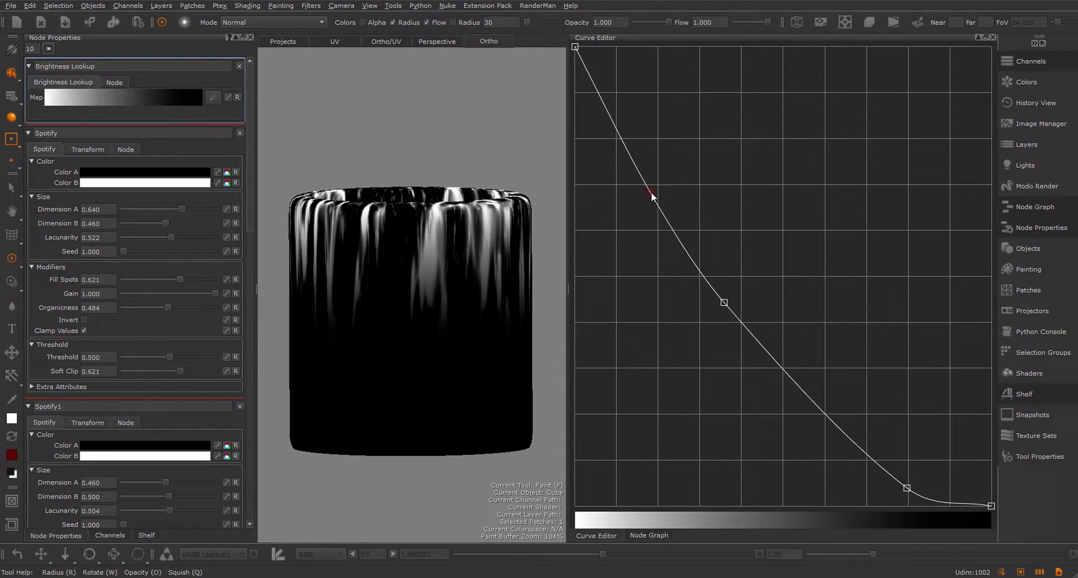
{"action": "left_click", "coordinate": [651, 193]}
{"action": "left_click", "coordinate": [724, 303], "text": "ctrl"}
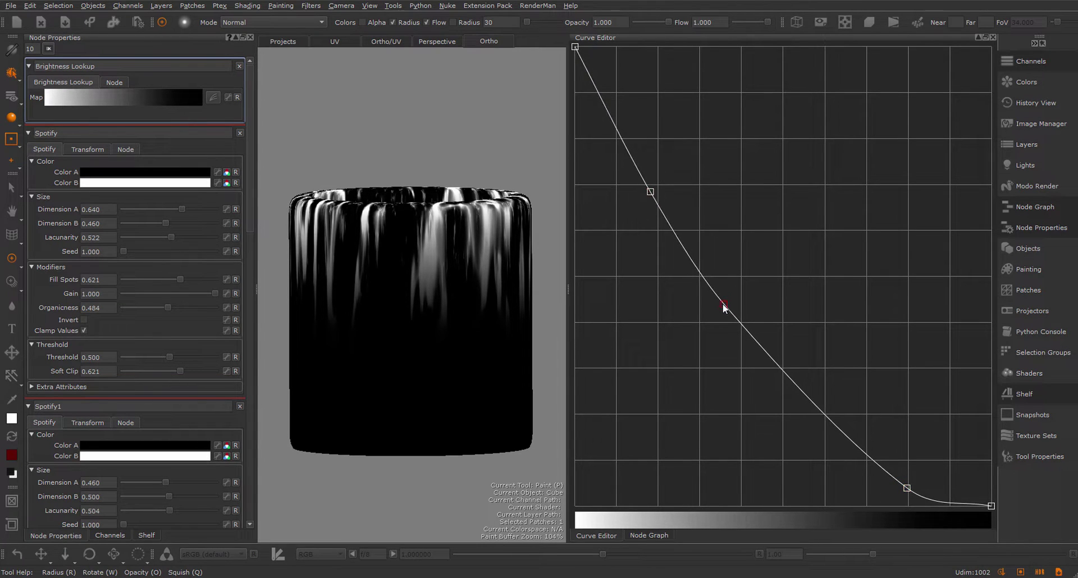
{"action": "left_click", "coordinate": [993, 37]}
Step: Set the first Spotify's Threshold to 0.242, Soft Clip to 0.702, Dimension A to 0.553 and Dimension B to 0.404
{"action": "middle_click_drag", "start_coordinate": [672, 278], "coordinate": [989, 259]}
{"action": "middle_click_drag", "start_coordinate": [712, 268], "coordinate": [834, 232]}
{"action": "left_click", "coordinate": [721, 190]}
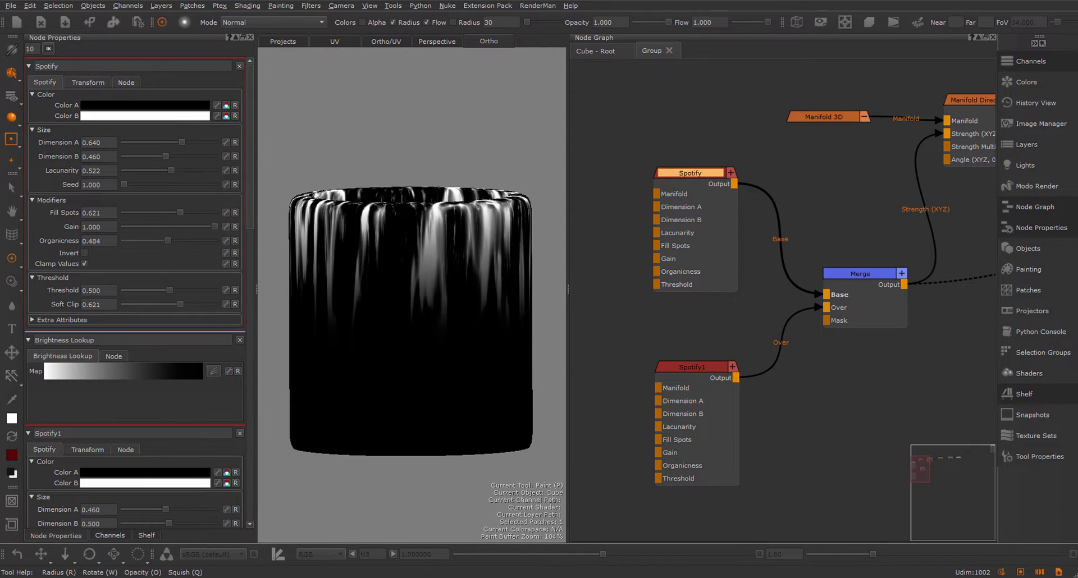
{"action": "left_click_drag", "start_coordinate": [191, 304], "coordinate": [145, 292]}
{"action": "left_click_drag", "start_coordinate": [183, 143], "coordinate": [159, 156]}
Step: Reset the second Spotify's Dimension A, Dimension B, Lacunarity, Fill Spots, Gain and Organicness to their defaults
{"action": "left_click", "coordinate": [688, 372]}
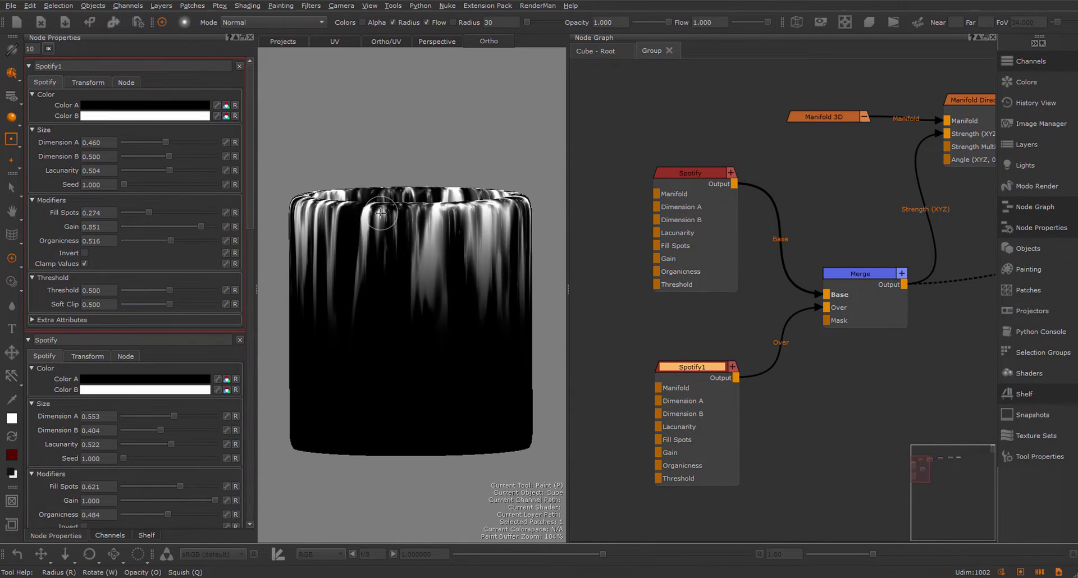
{"action": "left_click", "coordinate": [235, 171]}
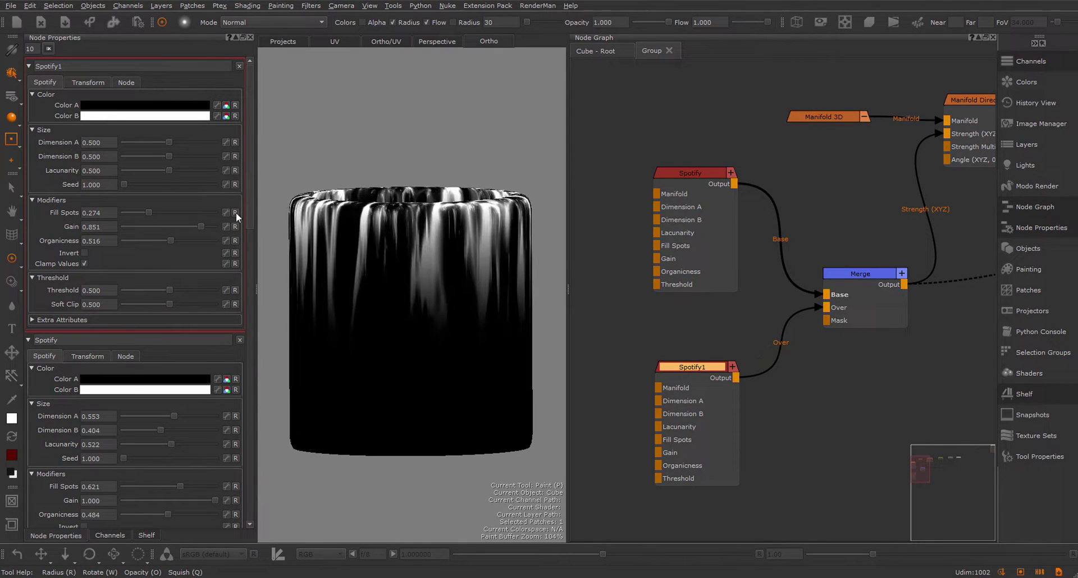
{"action": "left_click", "coordinate": [235, 213]}
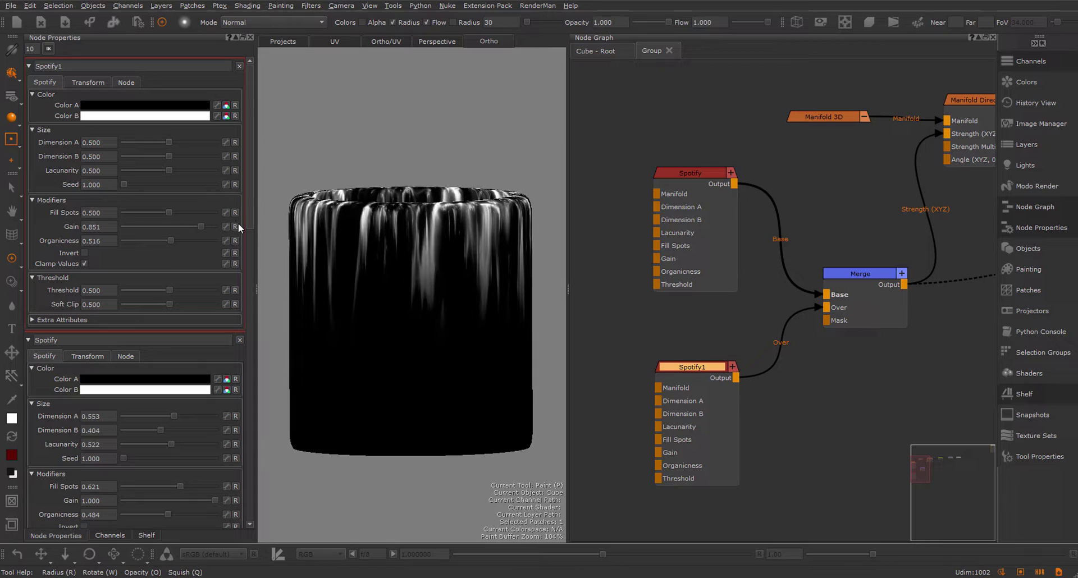
{"action": "left_click", "coordinate": [235, 226]}
{"action": "left_click", "coordinate": [236, 241]}
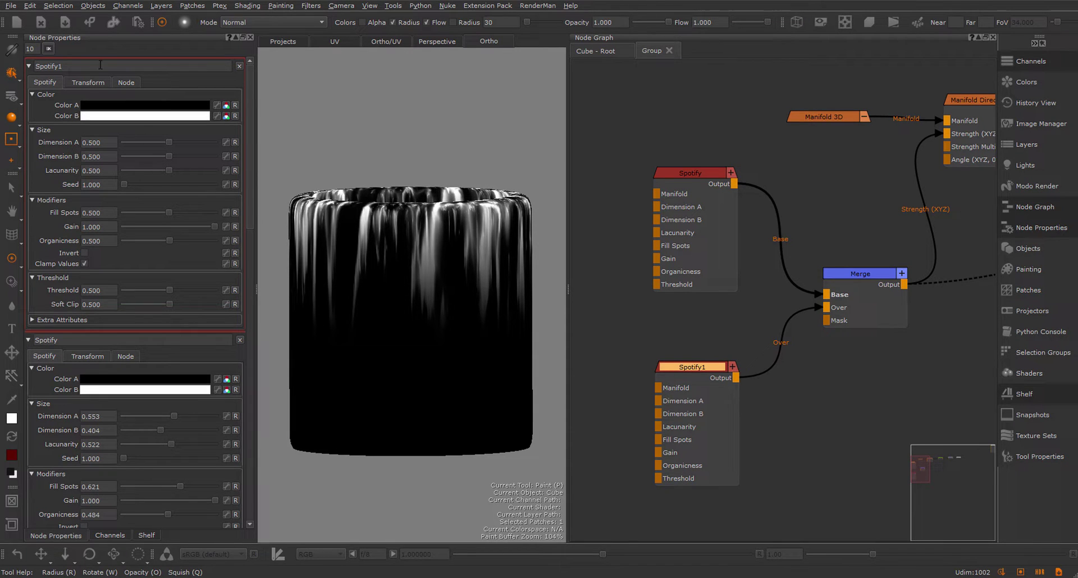
Step: Fine-tune the second Spotify's transform scaling and check the drips on the cylinder
{"action": "left_click", "coordinate": [89, 82]}
{"action": "left_click_drag", "start_coordinate": [131, 142], "coordinate": [132, 143]}
{"action": "left_click_drag", "start_coordinate": [130, 170], "coordinate": [133, 170]}
{"action": "right_click_drag", "start_coordinate": [477, 228], "coordinate": [458, 216], "text": "alt"}
{"action": "left_click_drag", "start_coordinate": [457, 216], "coordinate": [472, 227], "text": "alt"}
{"action": "right_click_drag", "start_coordinate": [471, 227], "coordinate": [474, 261], "text": "alt"}
{"action": "left_click", "coordinate": [45, 82]}
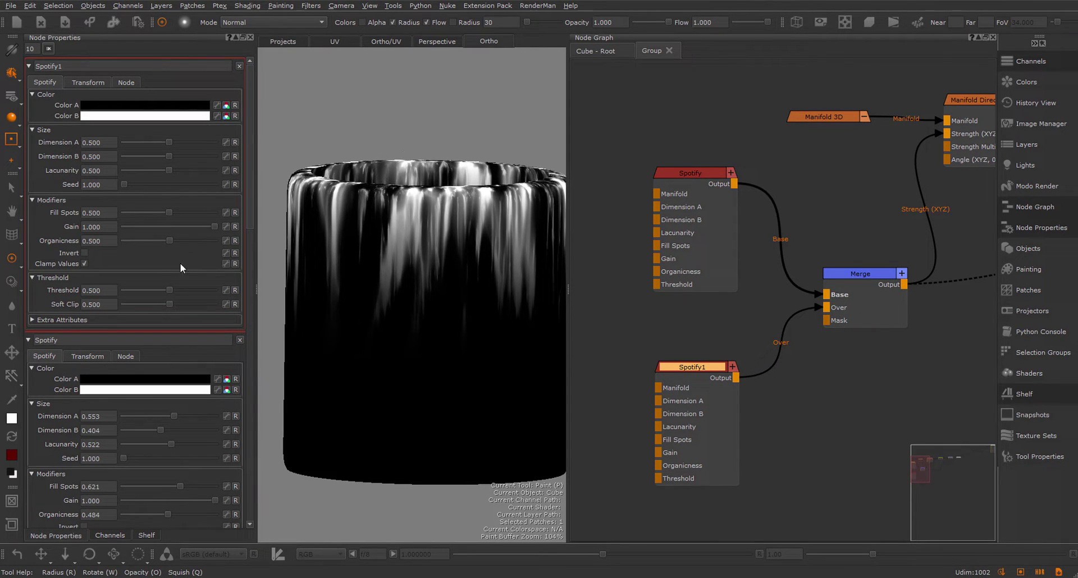
Step: Increase the Crush of the Gradient Length node
{"action": "middle_click_drag", "start_coordinate": [939, 179], "coordinate": [634, 211]}
{"action": "double_click", "coordinate": [877, 129]}
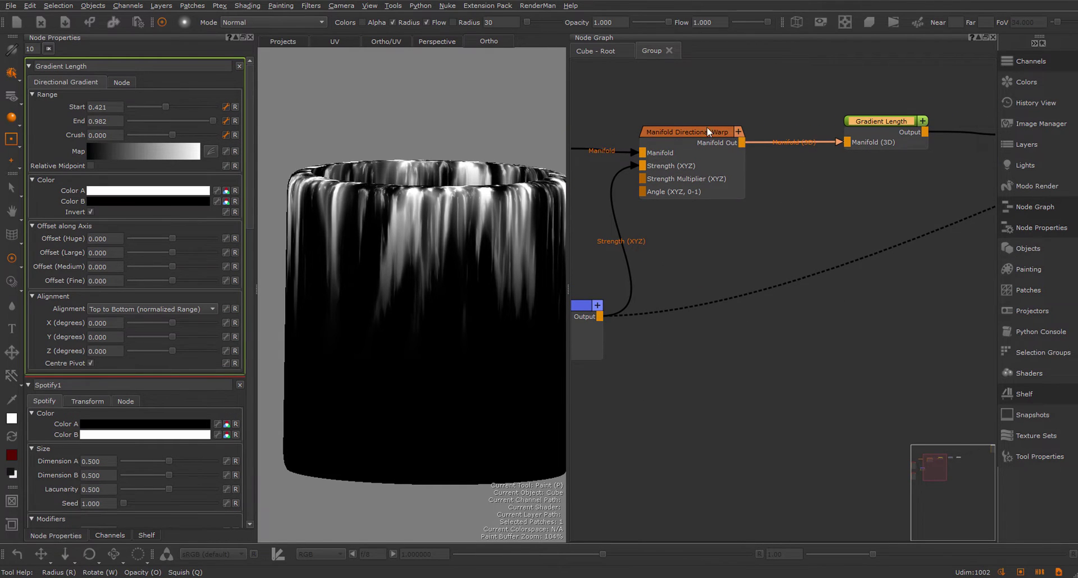
{"action": "left_click_drag", "start_coordinate": [175, 138], "coordinate": [185, 135]}
{"action": "right_click_drag", "start_coordinate": [478, 219], "coordinate": [449, 225], "text": "alt"}
Step: Set the second Spotify's Dimension A to 0.442
{"action": "middle_click_drag", "start_coordinate": [617, 352], "coordinate": [916, 291]}
{"action": "left_click", "coordinate": [703, 344]}
{"action": "left_click_drag", "start_coordinate": [170, 143], "coordinate": [172, 143]}
Step: Set the first Spotify's Threshold to 0.130, Soft Clip to 0.516 and Lacunarity to 0.640
{"action": "left_click", "coordinate": [696, 148]}
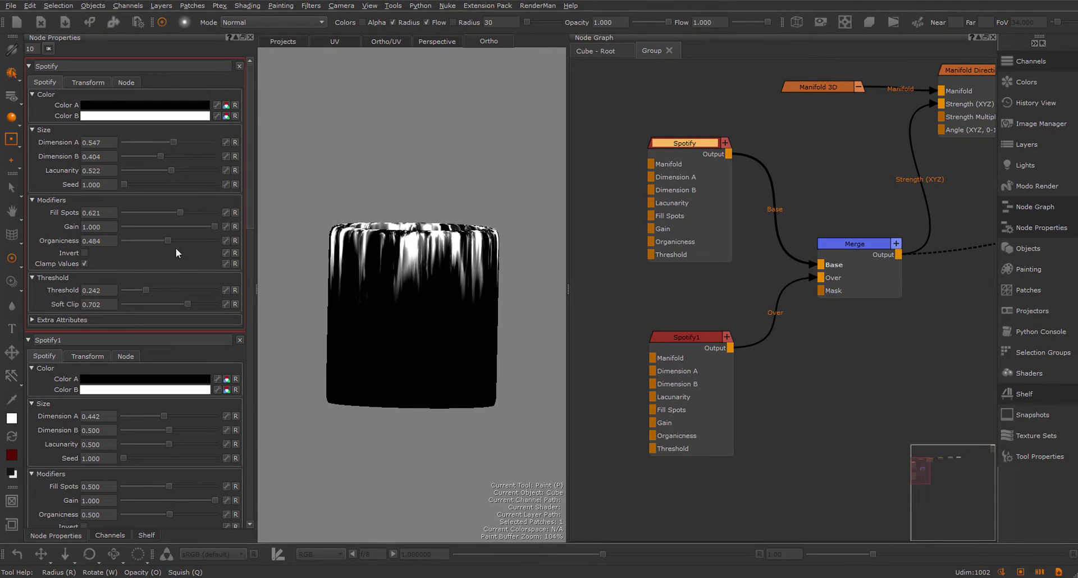
{"action": "left_click_drag", "start_coordinate": [149, 290], "coordinate": [173, 304]}
{"action": "scroll", "coordinate": [275, 280], "scroll_direction": "up", "scroll_amount": 3}
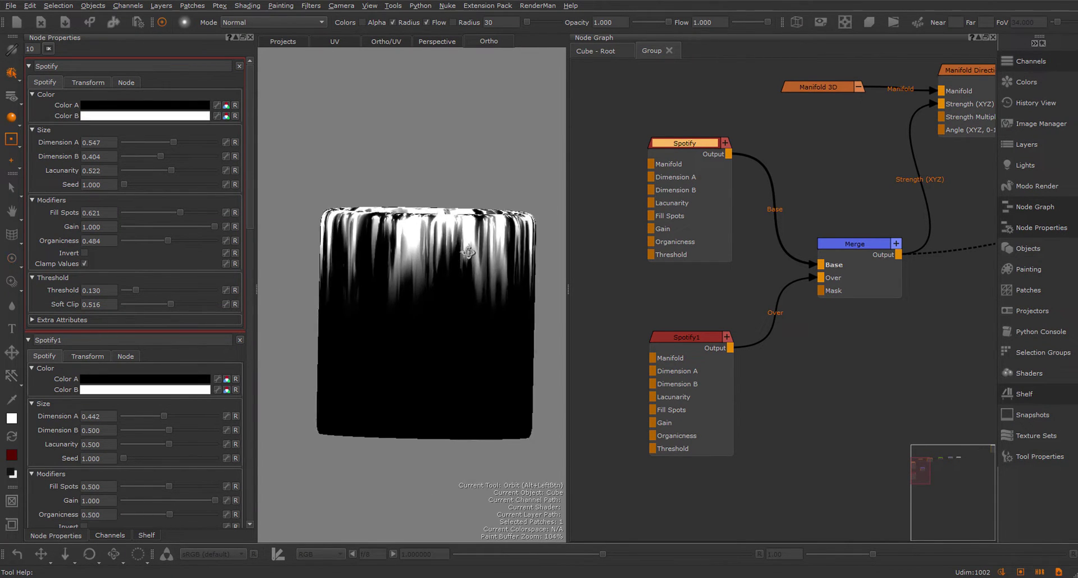
{"action": "left_click_drag", "start_coordinate": [171, 171], "coordinate": [184, 176]}
{"action": "mouse_move", "coordinate": [416, 224]}
{"action": "right_mouse_down"}
{"action": "mouse_move", "coordinate": [482, 227]}
{"action": "mouse_move", "coordinate": [427, 236]}
{"action": "right_mouse_up"}
{"action": "left_click_drag", "start_coordinate": [427, 236], "coordinate": [450, 236], "text": "alt"}
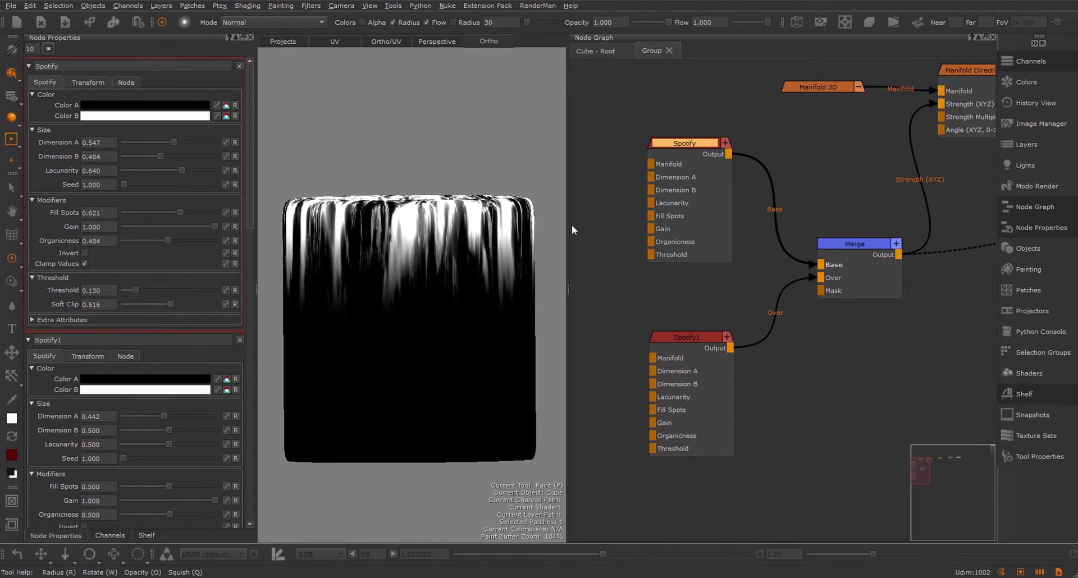
Step: Add a Manifold 3D node and connect it to the Manifold inputs of both Spotify nodes
{"action": "middle_click_drag", "start_coordinate": [670, 288], "coordinate": [807, 290]}
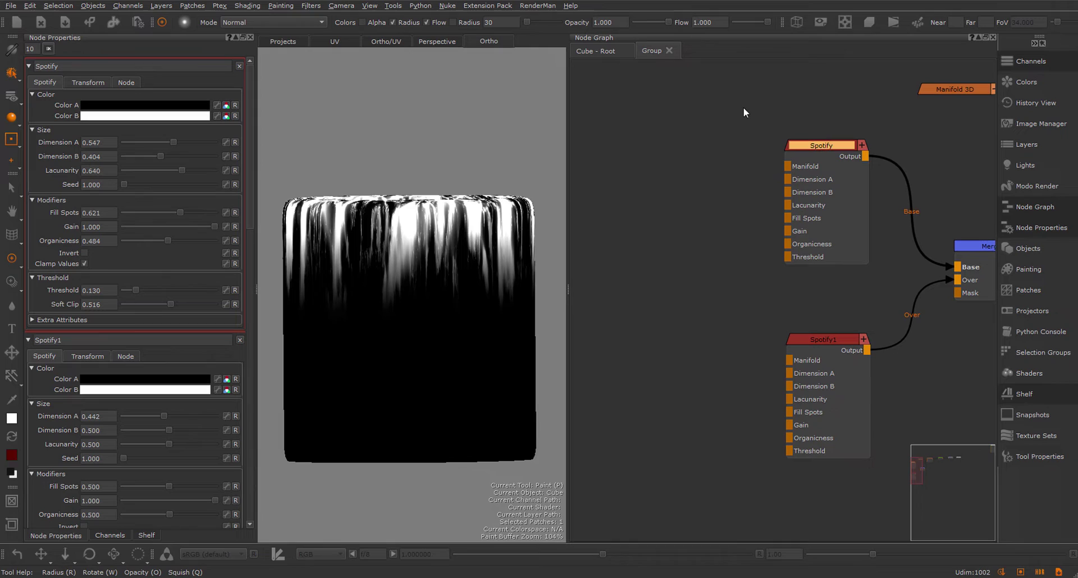
{"action": "left_click_drag", "start_coordinate": [765, 77], "coordinate": [807, 368]}
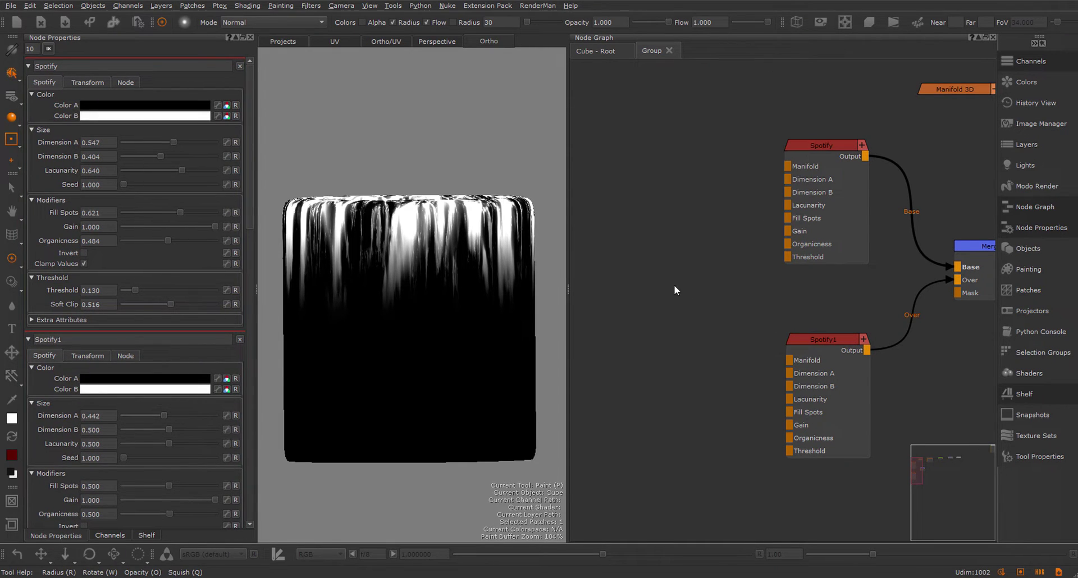
{"action": "key", "text": "Tab"}
{"action": "type", "text": "mani"}
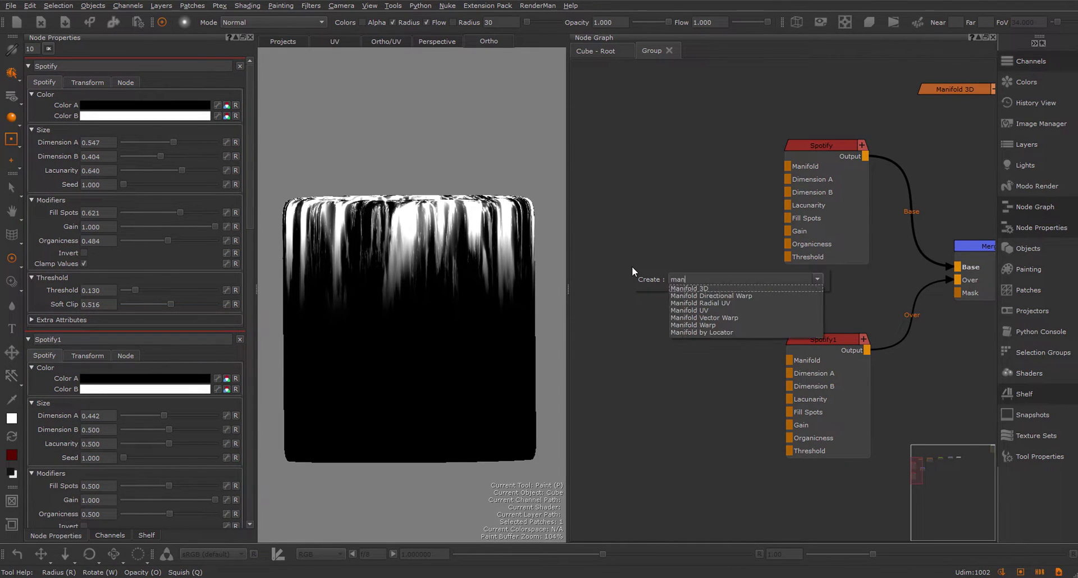
{"action": "key", "text": "Down"}
{"action": "key", "text": "Return"}
{"action": "left_click_drag", "start_coordinate": [712, 284], "coordinate": [806, 166]}
{"action": "left_click_drag", "start_coordinate": [712, 283], "coordinate": [808, 360]}
{"action": "left_click", "coordinate": [709, 272]}
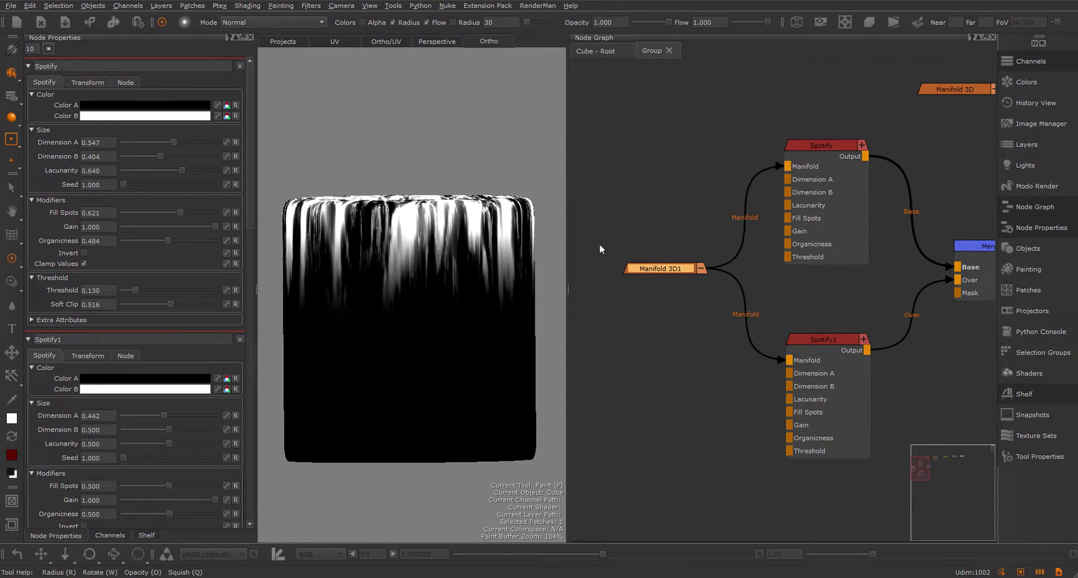
Step: Set the WorldScale of the Manifold 3D feeding the Spotify nodes to 0.800
{"action": "double_click", "coordinate": [650, 270]}
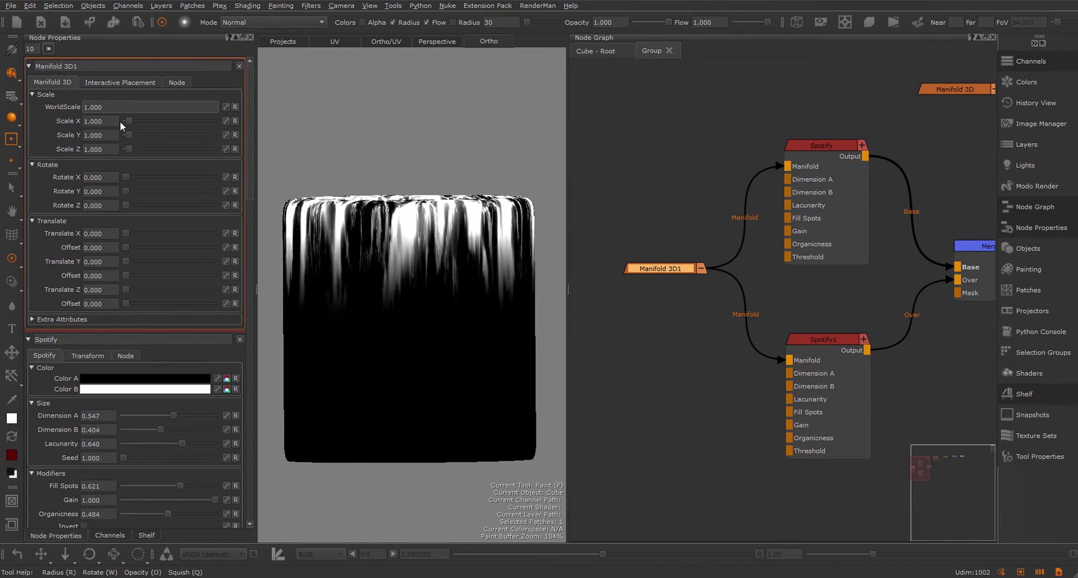
{"action": "key", "text": "Down"}
{"action": "key", "text": "Down"}
{"action": "key", "text": "Up"}
{"action": "key", "text": "Up"}
{"action": "key", "text": "Down"}
{"action": "key", "text": "Down"}
{"action": "key", "text": "Down"}
{"action": "key", "text": "Up"}
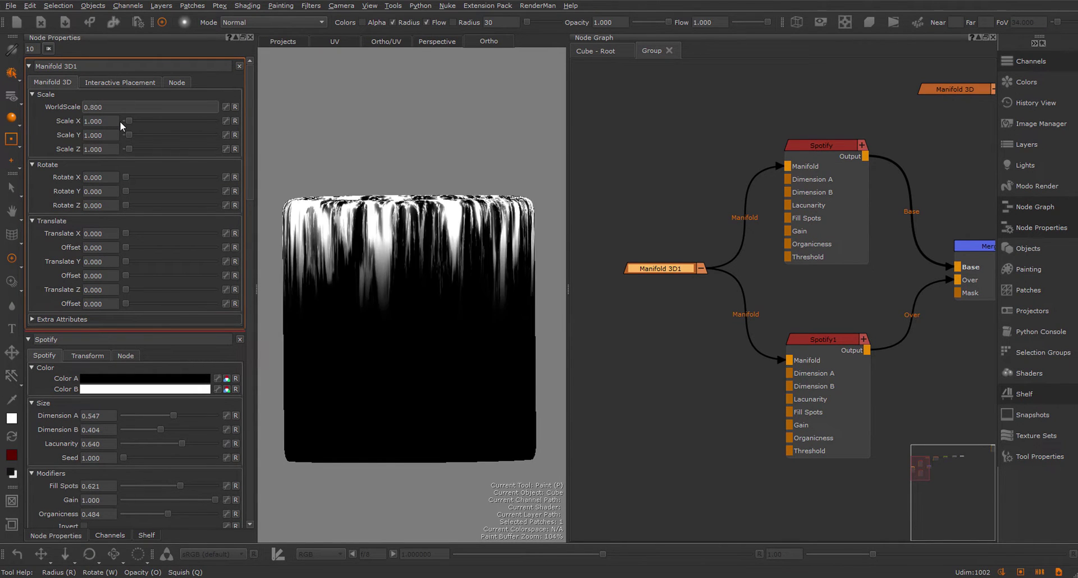
{"action": "key", "text": "Up"}
{"action": "key", "text": "Down"}
{"action": "right_click_drag", "start_coordinate": [358, 212], "coordinate": [375, 209], "text": "alt"}
{"action": "left_click_drag", "start_coordinate": [375, 209], "coordinate": [373, 213], "text": "alt"}
Step: Flatten the Brightness Lookup curve closer to the diagonal by raising its inner points, and close the Curve Editor
{"action": "middle_click_drag", "start_coordinate": [918, 244], "coordinate": [460, 287]}
{"action": "middle_click_drag", "start_coordinate": [980, 144], "coordinate": [789, 167]}
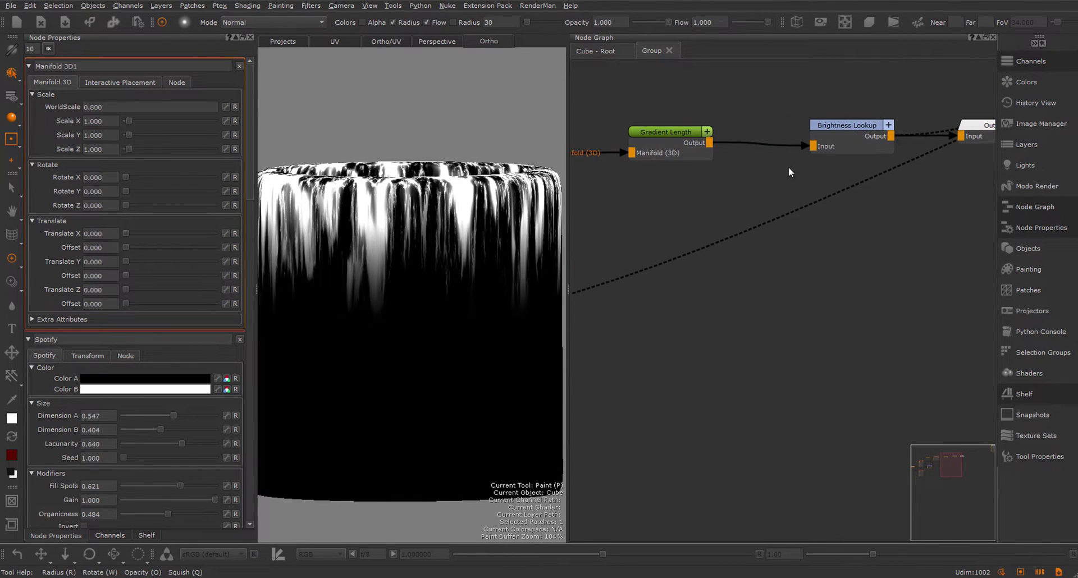
{"action": "left_click", "coordinate": [851, 128]}
{"action": "left_click", "coordinate": [174, 105]}
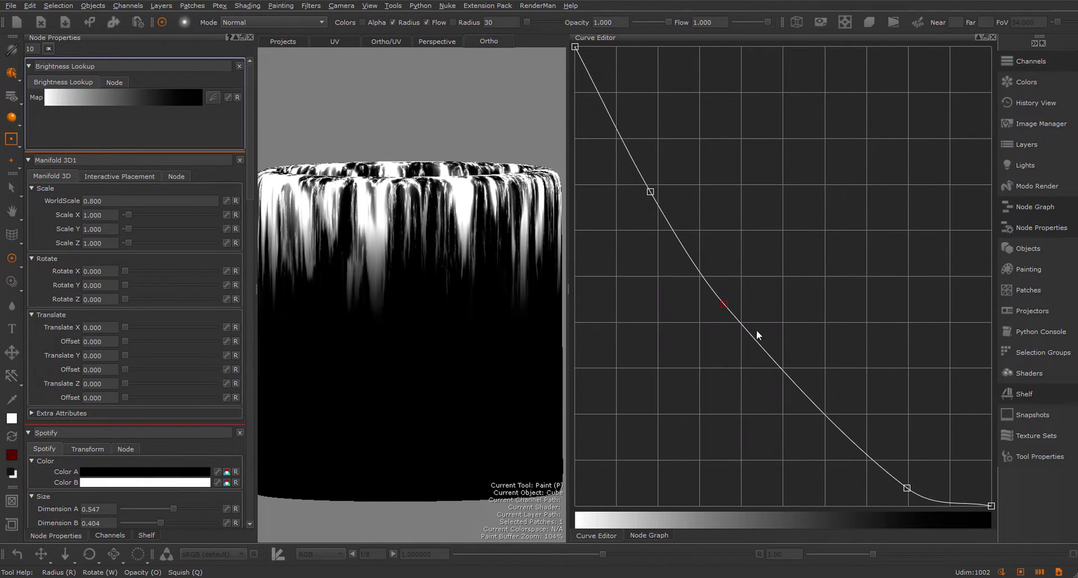
{"action": "mouse_move", "coordinate": [721, 312]}
{"action": "left_mouse_down"}
{"action": "mouse_move", "coordinate": [770, 284]}
{"action": "mouse_move", "coordinate": [739, 303]}
{"action": "left_mouse_up"}
{"action": "left_click_drag", "start_coordinate": [907, 488], "coordinate": [909, 454]}
{"action": "left_click_drag", "start_coordinate": [739, 304], "coordinate": [741, 297]}
{"action": "left_click_drag", "start_coordinate": [651, 192], "coordinate": [657, 184]}
{"action": "right_click_drag", "start_coordinate": [438, 292], "coordinate": [410, 297], "text": "alt"}
{"action": "left_click_drag", "start_coordinate": [409, 298], "coordinate": [427, 287], "text": "alt"}
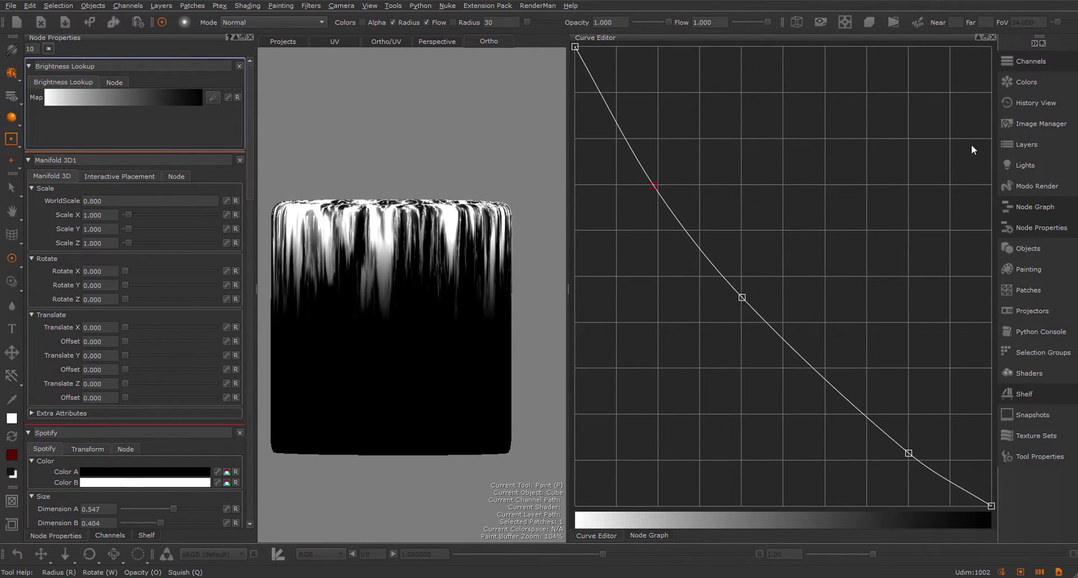
{"action": "left_click", "coordinate": [993, 37]}
Step: Maximize the Node Graph and shift the row from Manifold 3D to Output away from the Merge to make room
{"action": "middle_click_drag", "start_coordinate": [646, 335], "coordinate": [828, 312]}
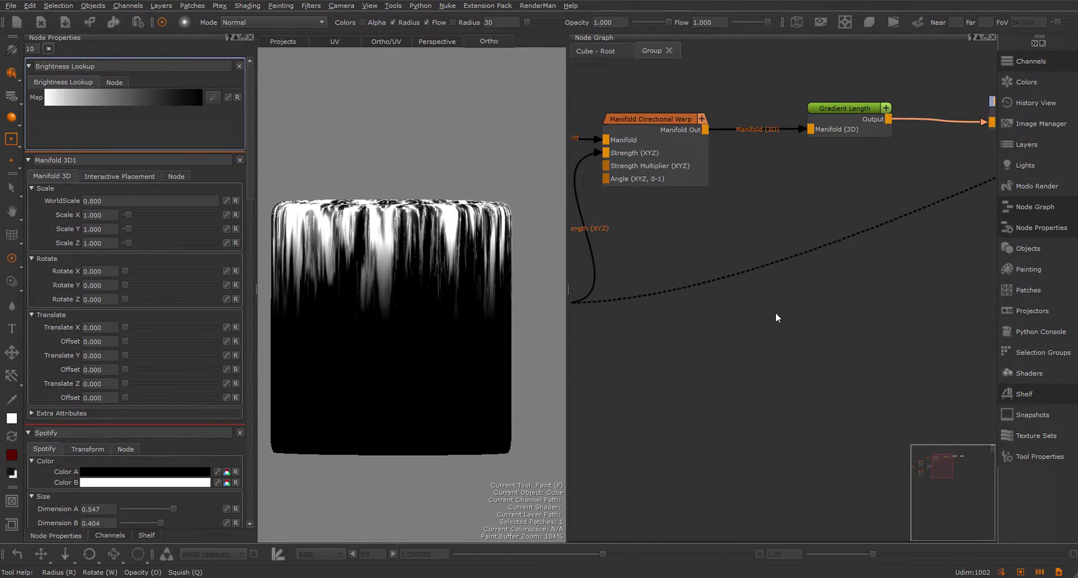
{"action": "middle_click_drag", "start_coordinate": [670, 319], "coordinate": [766, 267]}
{"action": "key", "text": "ctrl+space"}
{"action": "middle_click_drag", "start_coordinate": [481, 339], "coordinate": [420, 363]}
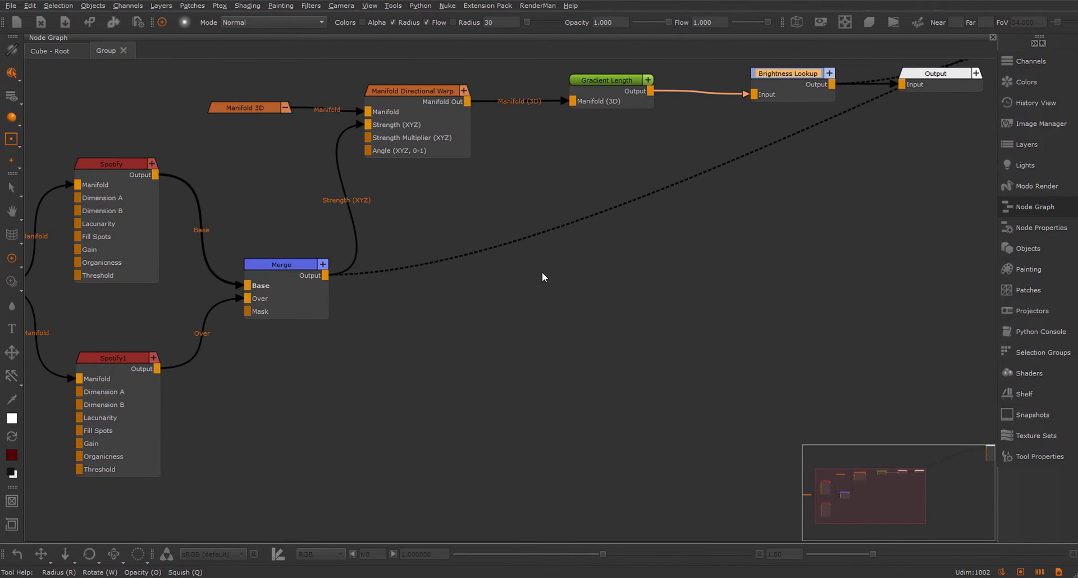
{"action": "scroll", "coordinate": [498, 290], "scroll_direction": "down", "scroll_amount": 3}
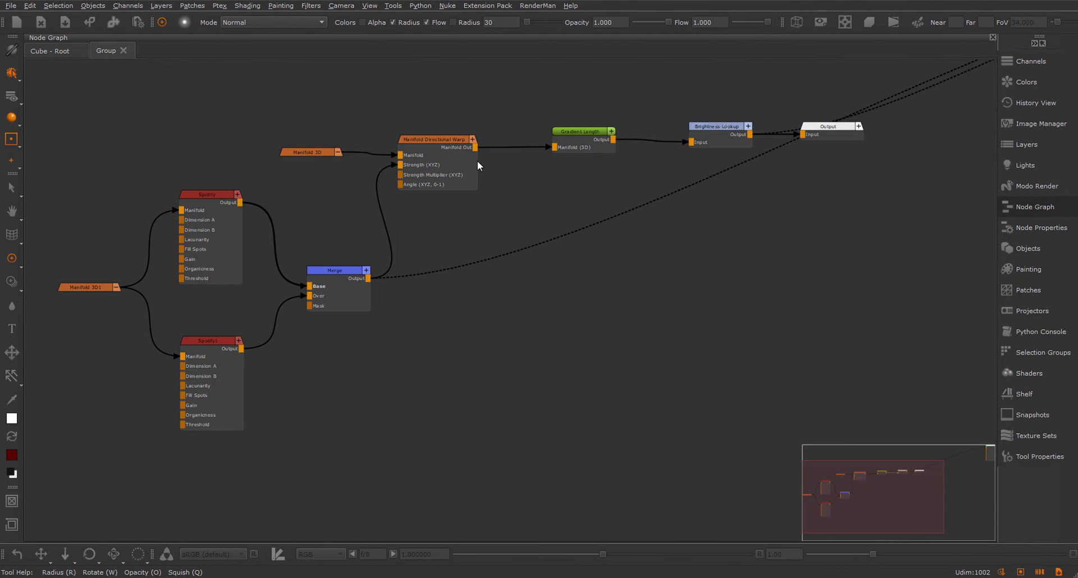
{"action": "left_click_drag", "start_coordinate": [276, 101], "coordinate": [857, 169]}
{"action": "left_click_drag", "start_coordinate": [439, 154], "coordinate": [557, 152]}
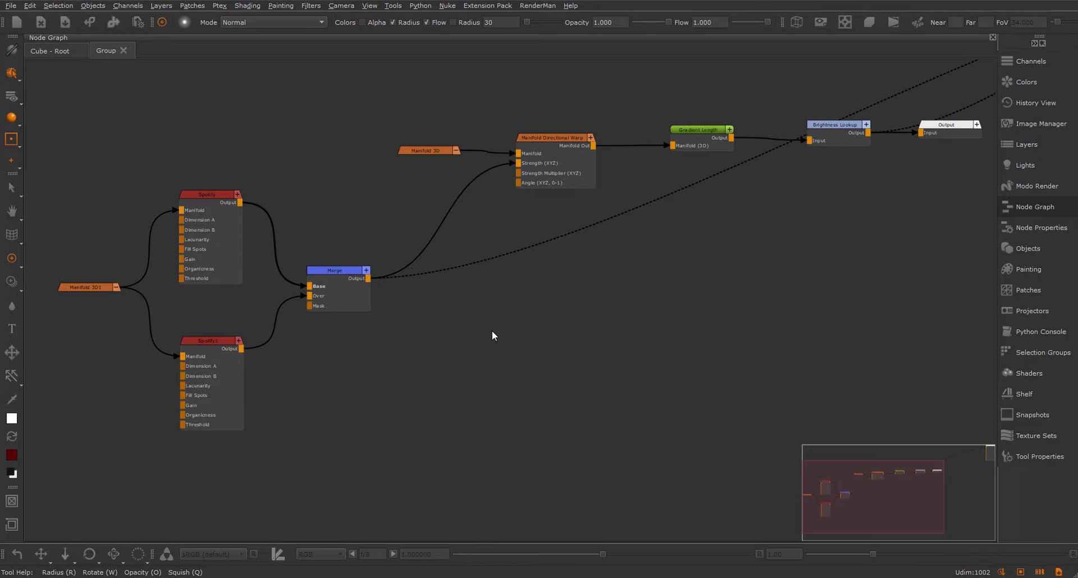
Step: Create an fBm noise node below the Manifold Directional Warp
{"action": "key", "text": "Tab"}
{"action": "type", "text": "FBM+"}
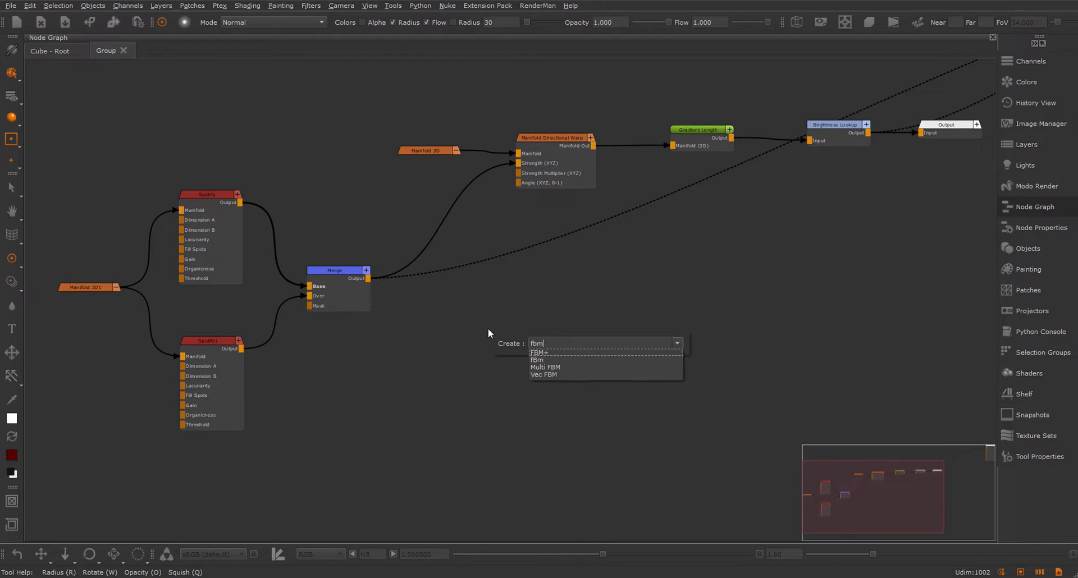
{"action": "key", "text": "Down"}
{"action": "key", "text": "Return"}
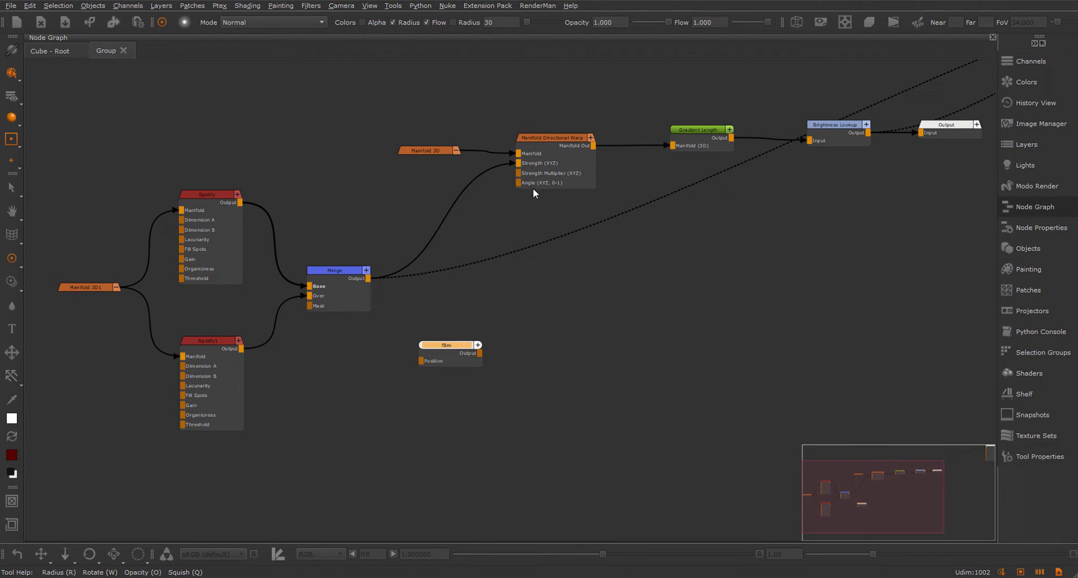
Step: Set the Manifold Directional Warp's Strength Multiplier to 1
{"action": "double_click", "coordinate": [557, 140]}
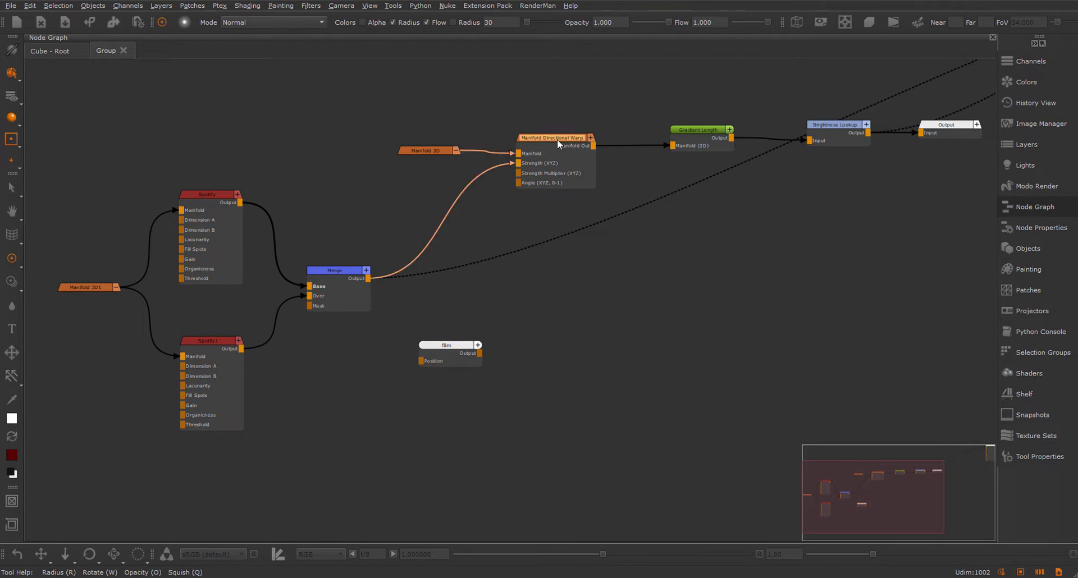
{"action": "left_click_drag", "start_coordinate": [119, 109], "coordinate": [44, 107]}
{"action": "type", "text": "1"}
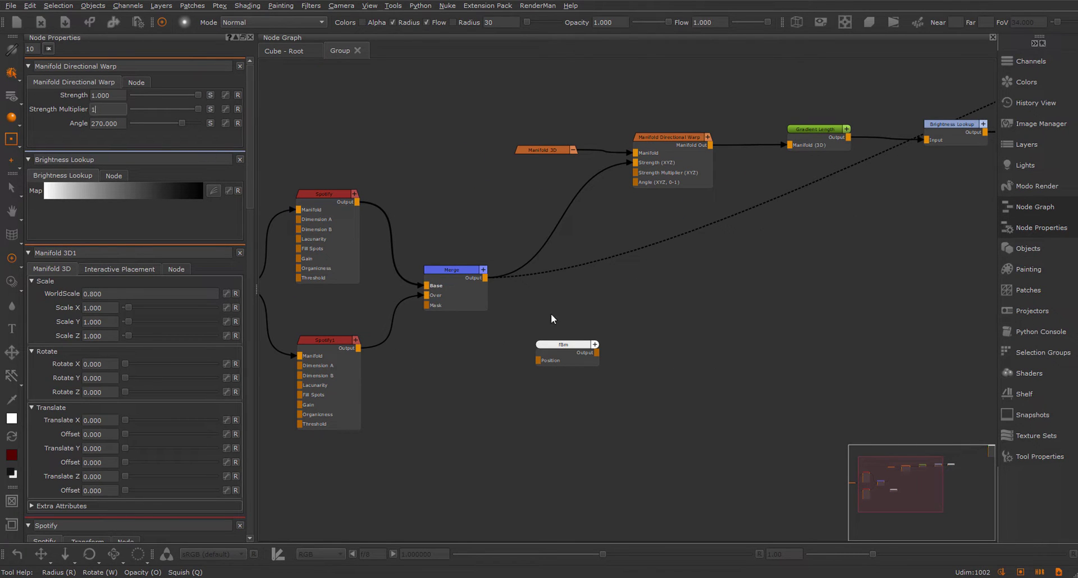
Step: Add a Set Range node after the fBm and connect its output to the Manifold Directional Warp's Strength Multiplier
{"action": "left_click", "coordinate": [573, 349]}
{"action": "key", "text": "Tab"}
{"action": "type", "text": "set"}
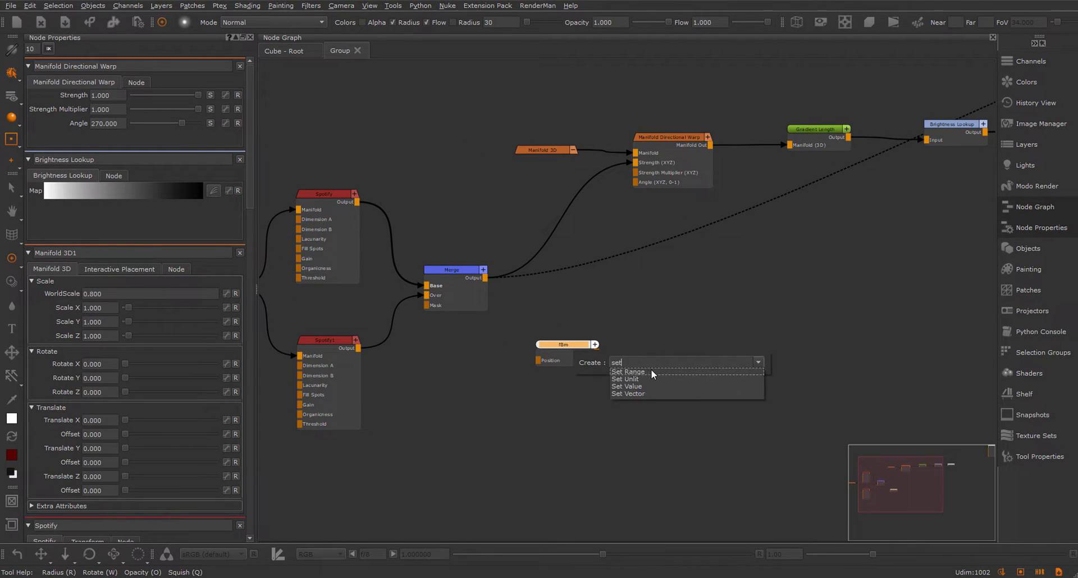
{"action": "left_click", "coordinate": [652, 369]}
{"action": "left_click_drag", "start_coordinate": [707, 343], "coordinate": [665, 175]}
Step: Set the Set Range's New Max to 6 and Old Min to 0.250, with Clamp Intermediary disabled
{"action": "double_click", "coordinate": [678, 338]}
{"action": "left_click_drag", "start_coordinate": [131, 149], "coordinate": [63, 143]}
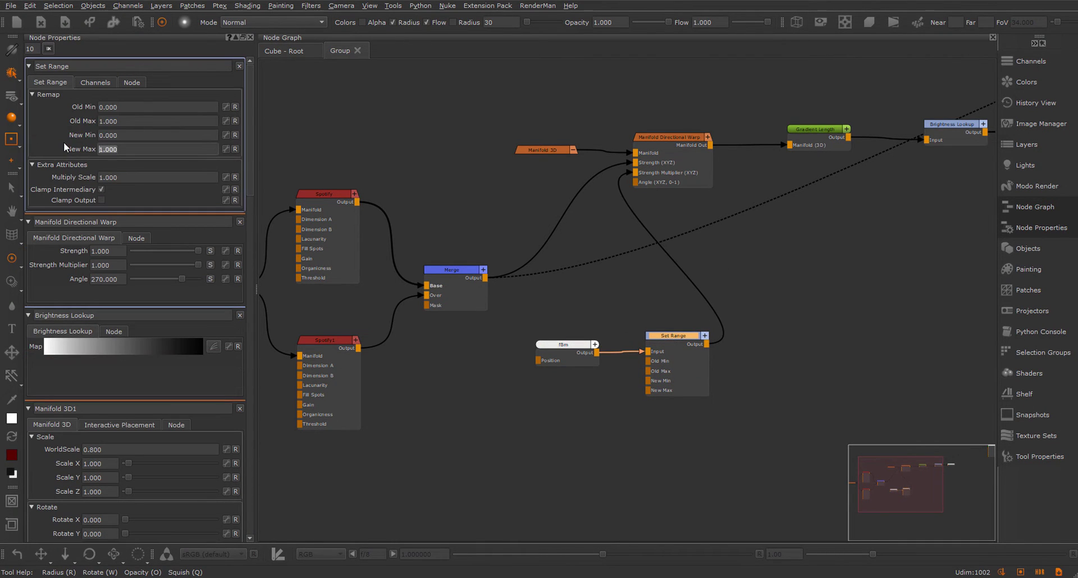
{"action": "type", "text": "6"}
{"action": "key", "text": "Return"}
{"action": "key", "text": "Return"}
{"action": "left_click", "coordinate": [119, 108]}
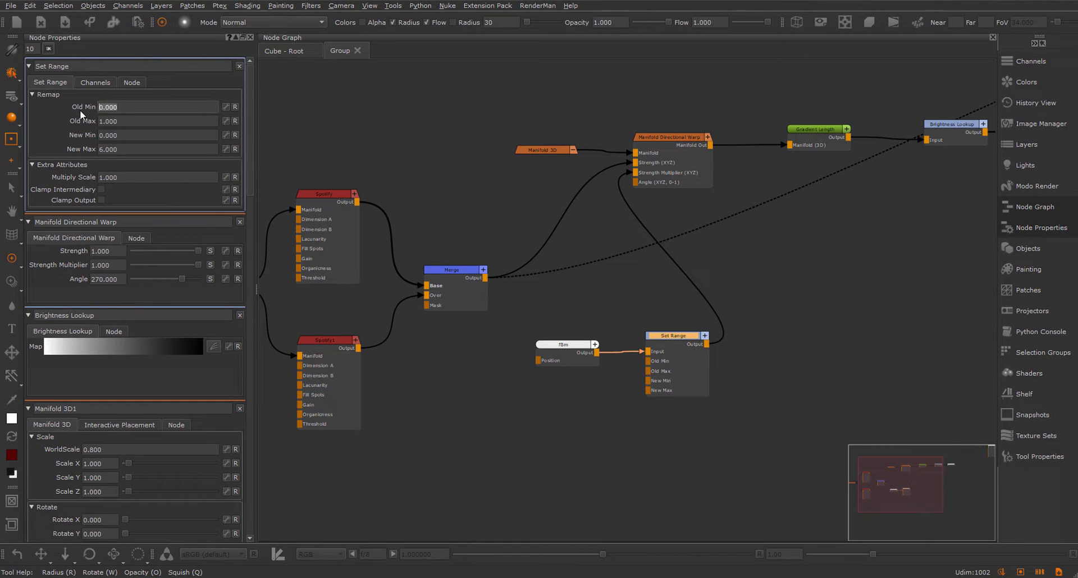
{"action": "type", "text": "0.250"}
{"action": "key", "text": "Return"}
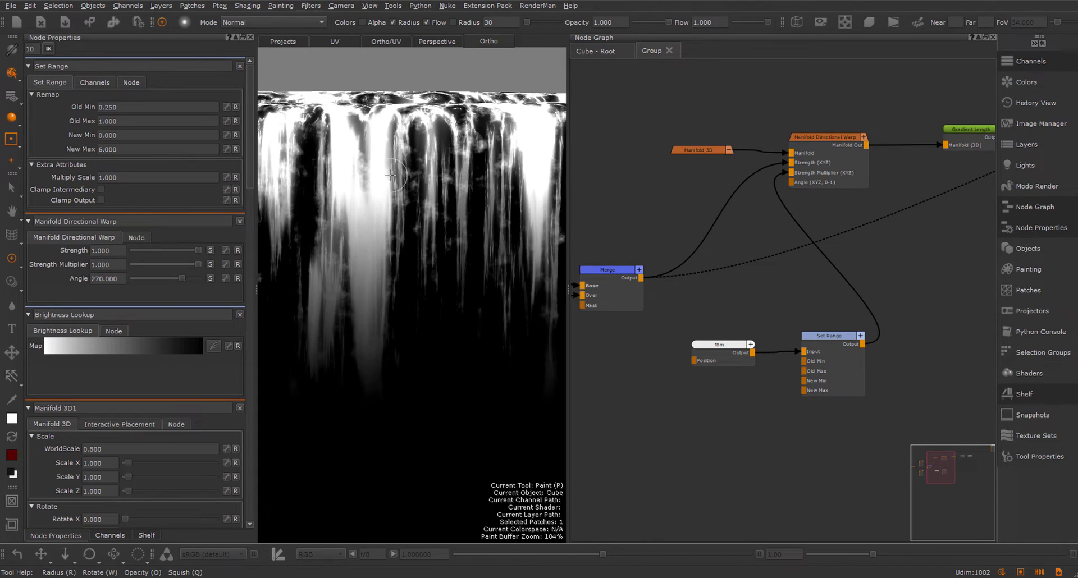
Step: Adjust the fBm node's noise, setting Amplitude to 0.632, Octaves to 3.544 and Frequency to 3.483
{"action": "left_click", "coordinate": [709, 346]}
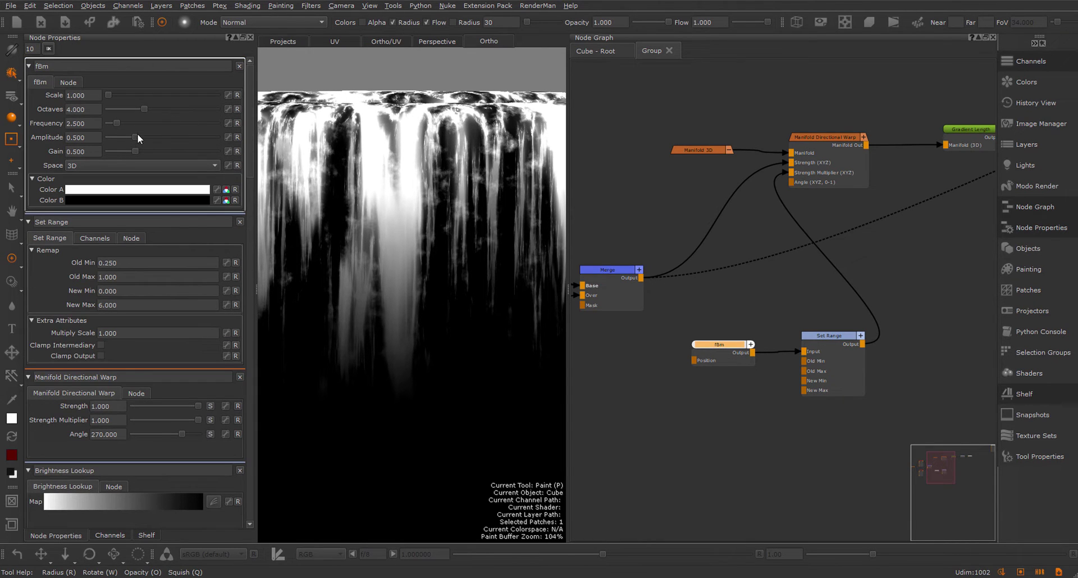
{"action": "mouse_move", "coordinate": [137, 135]}
{"action": "left_mouse_down"}
{"action": "mouse_move", "coordinate": [167, 141]}
{"action": "mouse_move", "coordinate": [120, 140]}
{"action": "mouse_move", "coordinate": [158, 145]}
{"action": "mouse_move", "coordinate": [143, 146]}
{"action": "left_mouse_up"}
{"action": "left_click_drag", "start_coordinate": [144, 109], "coordinate": [120, 123]}
{"action": "right_click_drag", "start_coordinate": [427, 356], "coordinate": [457, 313], "text": "alt"}
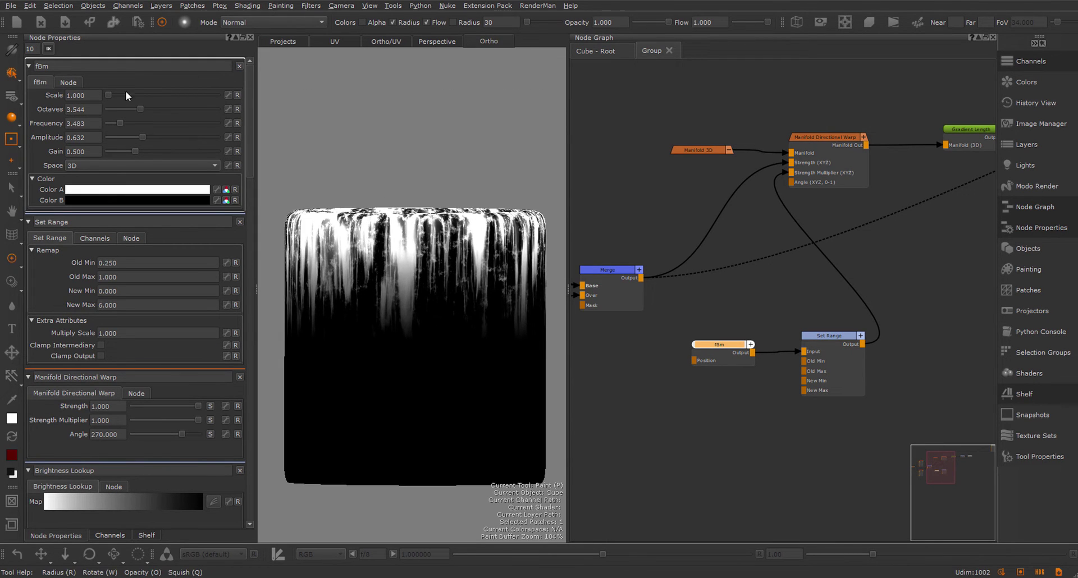
Step: Refine the Spotify1 noise with Dimension A 0.442, Fill Spots 0.553 and Soft Clip 0.826
{"action": "middle_click_drag", "start_coordinate": [573, 355], "coordinate": [747, 350]}
{"action": "left_click", "coordinate": [664, 337]}
{"action": "left_click_drag", "start_coordinate": [166, 140], "coordinate": [165, 144]}
{"action": "right_click_drag", "start_coordinate": [413, 253], "coordinate": [365, 286], "text": "alt"}
{"action": "left_click_drag", "start_coordinate": [365, 286], "coordinate": [351, 284], "text": "alt"}
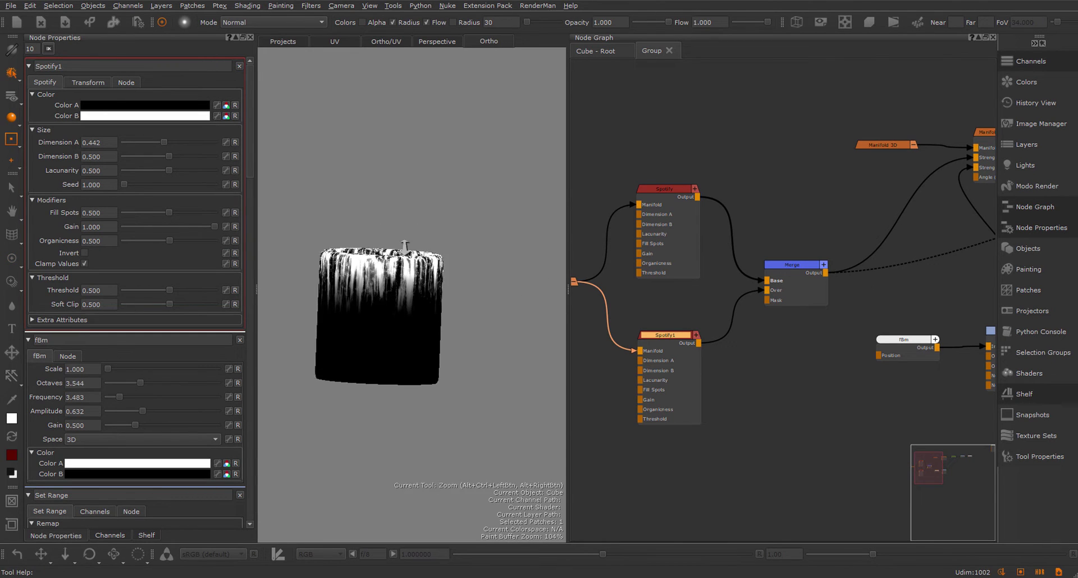
{"action": "right_click_drag", "start_coordinate": [351, 284], "coordinate": [383, 235], "text": "alt"}
{"action": "mouse_move", "coordinate": [170, 213]}
{"action": "left_mouse_down"}
{"action": "mouse_move", "coordinate": [158, 212]}
{"action": "mouse_move", "coordinate": [180, 214]}
{"action": "left_mouse_up"}
{"action": "left_click_drag", "start_coordinate": [186, 306], "coordinate": [199, 306]}
Step: Examine the drip pattern on the object's outer wall, inner wall and top rim
{"action": "right_click_drag", "start_coordinate": [398, 253], "coordinate": [377, 280], "text": "alt"}
{"action": "middle_click_drag", "start_coordinate": [378, 280], "coordinate": [445, 291], "text": "alt"}
{"action": "mouse_move", "coordinate": [445, 291]}
{"action": "right_mouse_down", "text": "alt"}
{"action": "mouse_move", "coordinate": [399, 320]}
{"action": "mouse_move", "coordinate": [446, 281]}
{"action": "right_mouse_up", "text": "alt"}
{"action": "middle_click_drag", "start_coordinate": [797, 195], "coordinate": [577, 206]}
{"action": "middle_click_drag", "start_coordinate": [866, 257], "coordinate": [752, 266]}
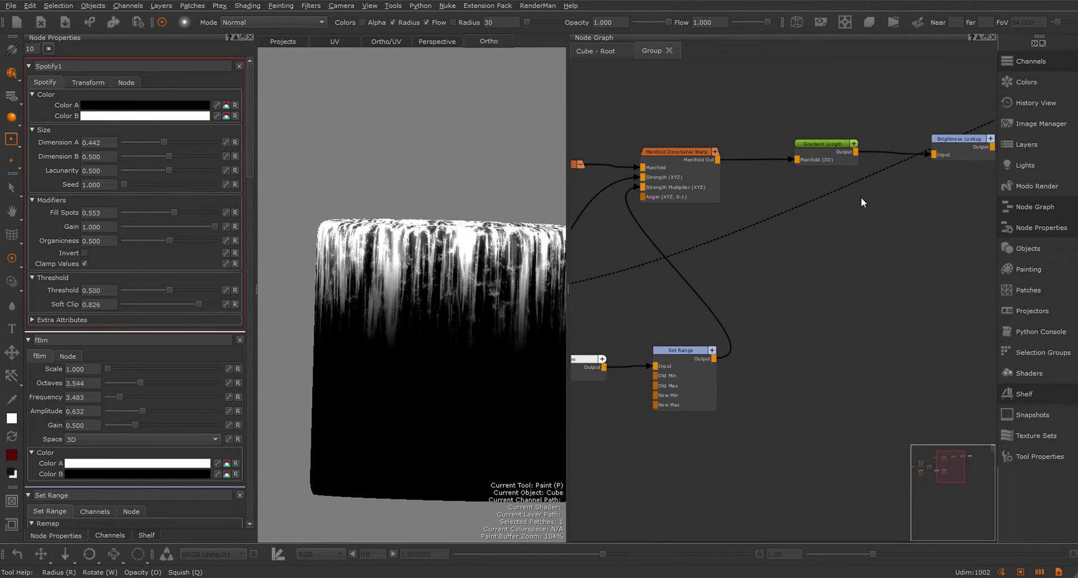
{"action": "middle_click_drag", "start_coordinate": [897, 249], "coordinate": [778, 258]}
{"action": "left_click_drag", "start_coordinate": [479, 258], "coordinate": [464, 280], "text": "alt"}
{"action": "right_click_drag", "start_coordinate": [464, 281], "coordinate": [479, 269], "text": "alt"}
{"action": "middle_click_drag", "start_coordinate": [478, 269], "coordinate": [431, 274], "text": "alt"}
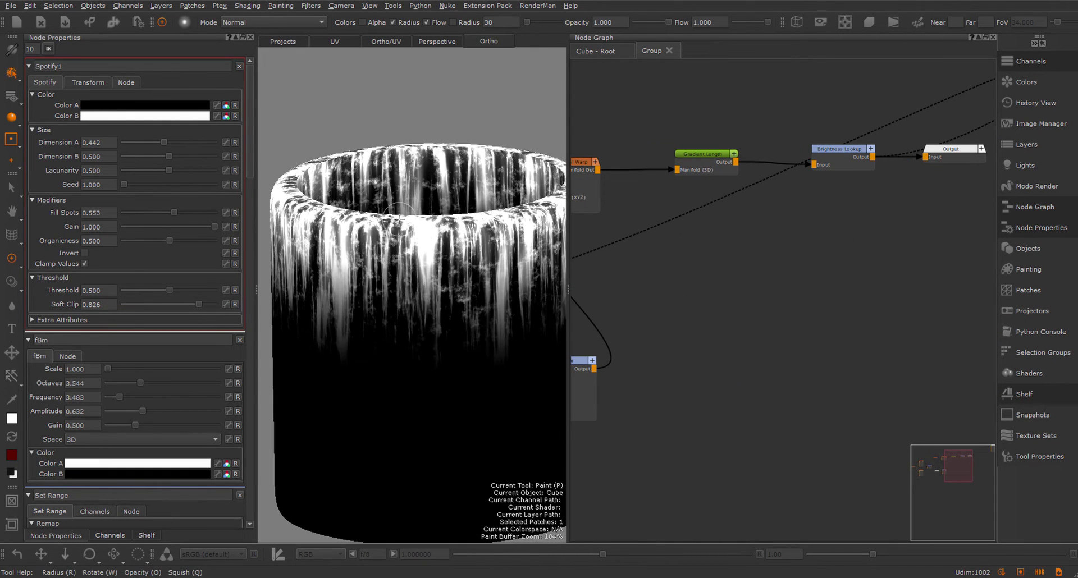
{"action": "left_click_drag", "start_coordinate": [438, 264], "coordinate": [440, 292], "text": "alt"}
{"action": "middle_click_drag", "start_coordinate": [440, 292], "coordinate": [446, 314], "text": "alt"}
{"action": "right_click_drag", "start_coordinate": [446, 314], "coordinate": [500, 264], "text": "alt"}
{"action": "left_click_drag", "start_coordinate": [499, 264], "coordinate": [483, 247], "text": "alt"}
{"action": "middle_click_drag", "start_coordinate": [483, 247], "coordinate": [490, 289], "text": "alt"}
{"action": "right_click_drag", "start_coordinate": [490, 289], "coordinate": [404, 221], "text": "alt"}
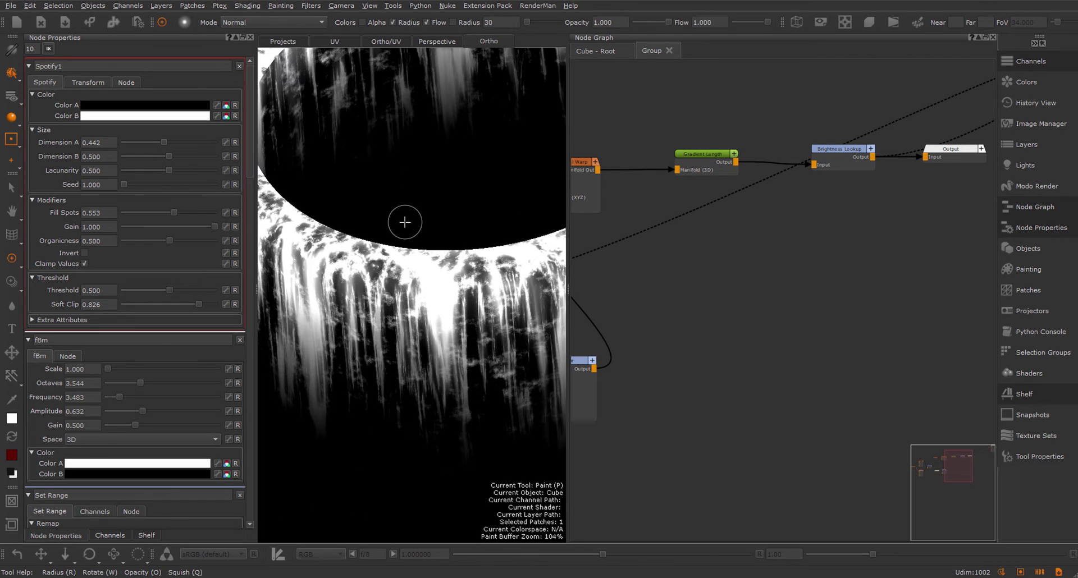
Step: Move the Output node further along and insert a Merge node between the Brightness Lookup and the Output
{"action": "middle_click_drag", "start_coordinate": [891, 252], "coordinate": [686, 274]}
{"action": "key", "text": "space"}
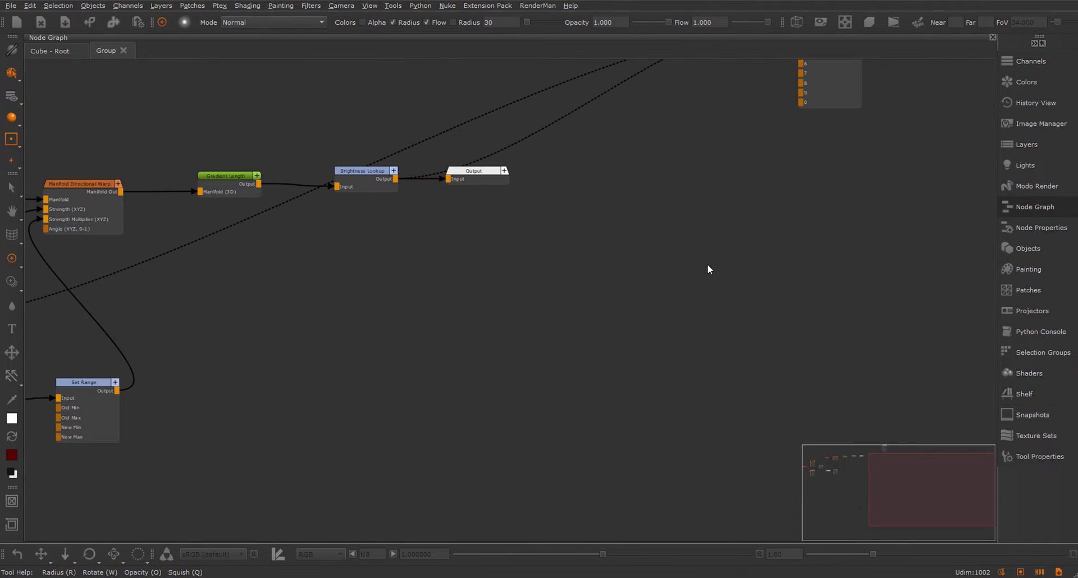
{"action": "left_click_drag", "start_coordinate": [466, 173], "coordinate": [612, 172]}
{"action": "left_click_drag", "start_coordinate": [374, 177], "coordinate": [376, 175]}
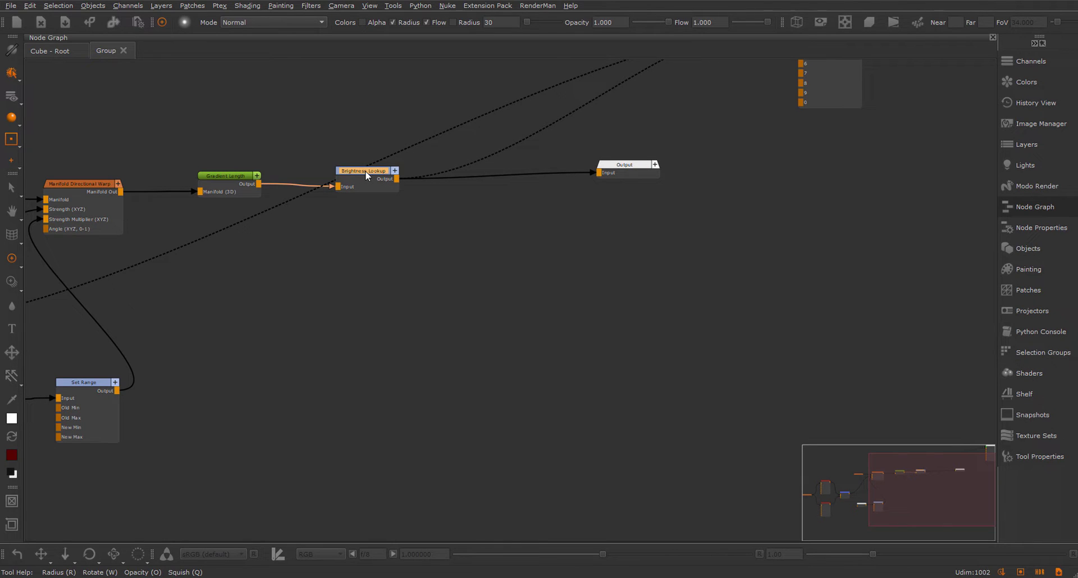
{"action": "key", "text": "m"}
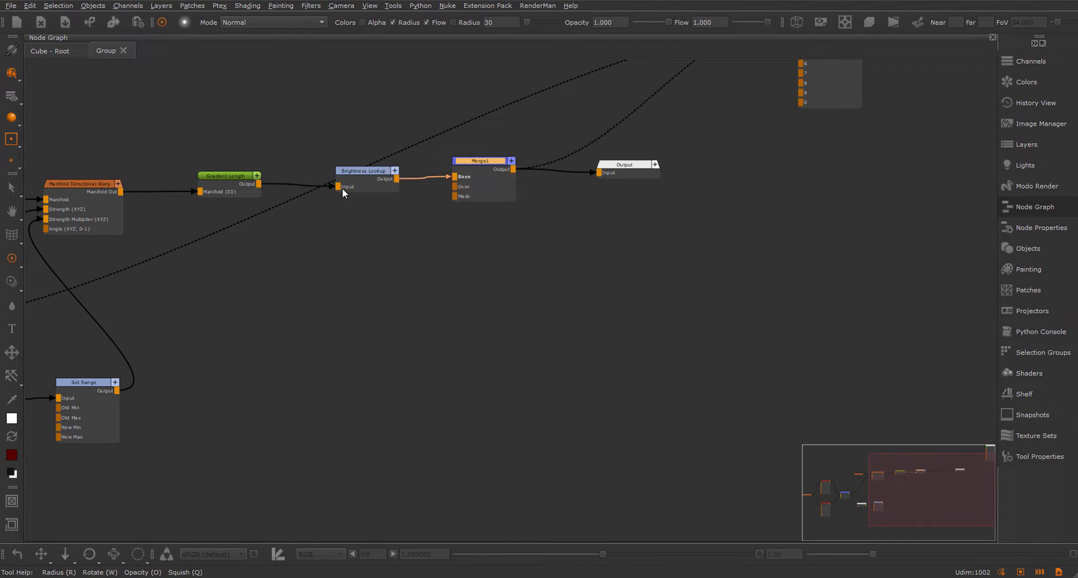
Step: Create an Axis Mask node below the Brightness Lookup and connect its output to the new Merge's Over input
{"action": "left_click", "coordinate": [380, 242]}
{"action": "key", "text": "Tab"}
{"action": "type", "text": "axis"}
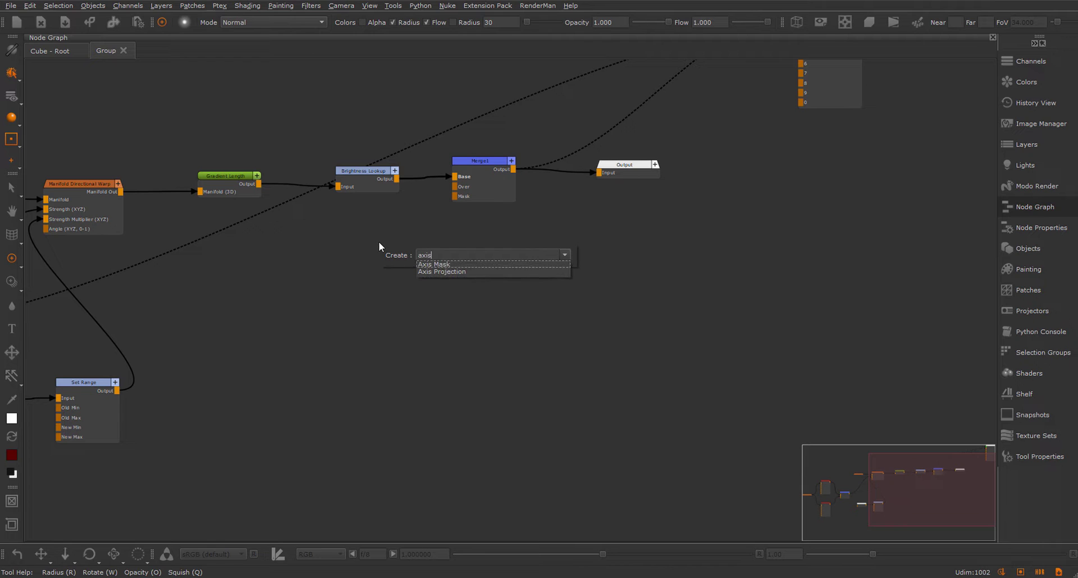
{"action": "key", "text": "Down"}
{"action": "key", "text": "Return"}
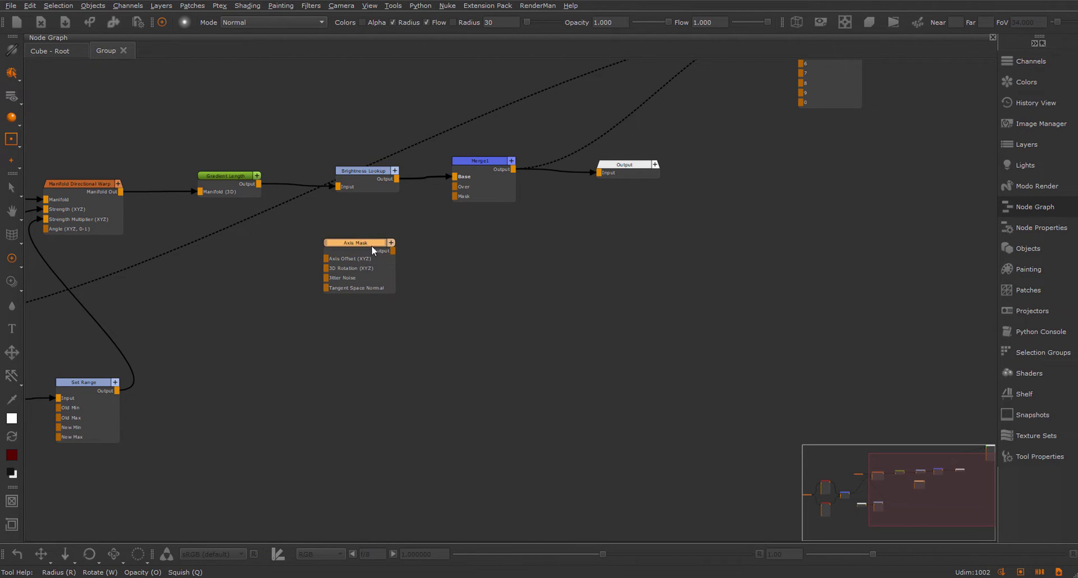
{"action": "left_click_drag", "start_coordinate": [393, 250], "coordinate": [463, 187]}
{"action": "left_click", "coordinate": [476, 177]}
{"action": "key", "text": "space"}
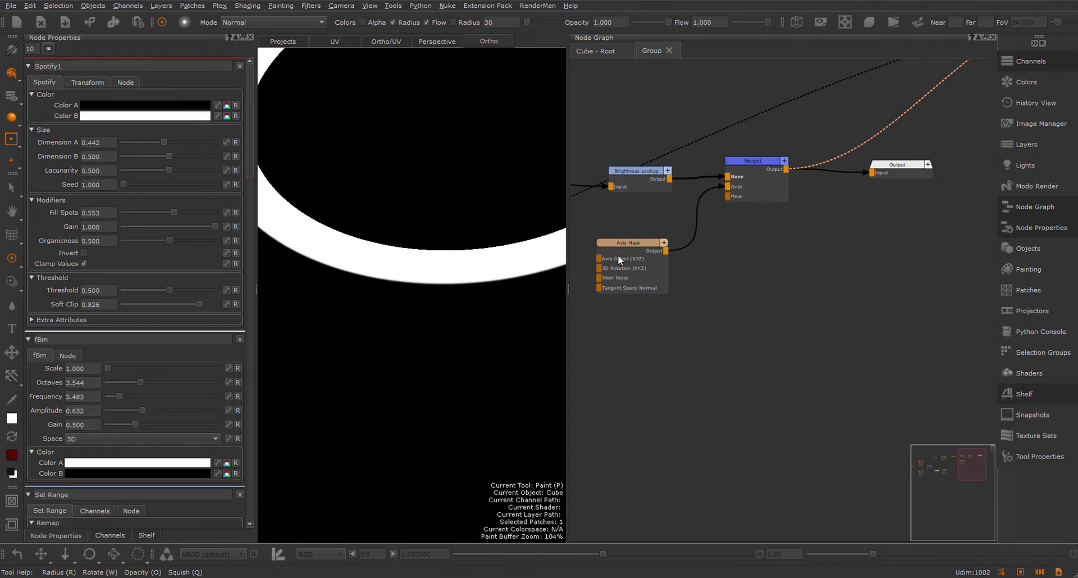
Step: Set the blend mode of the Merge1 node to Screen
{"action": "left_click", "coordinate": [752, 163]}
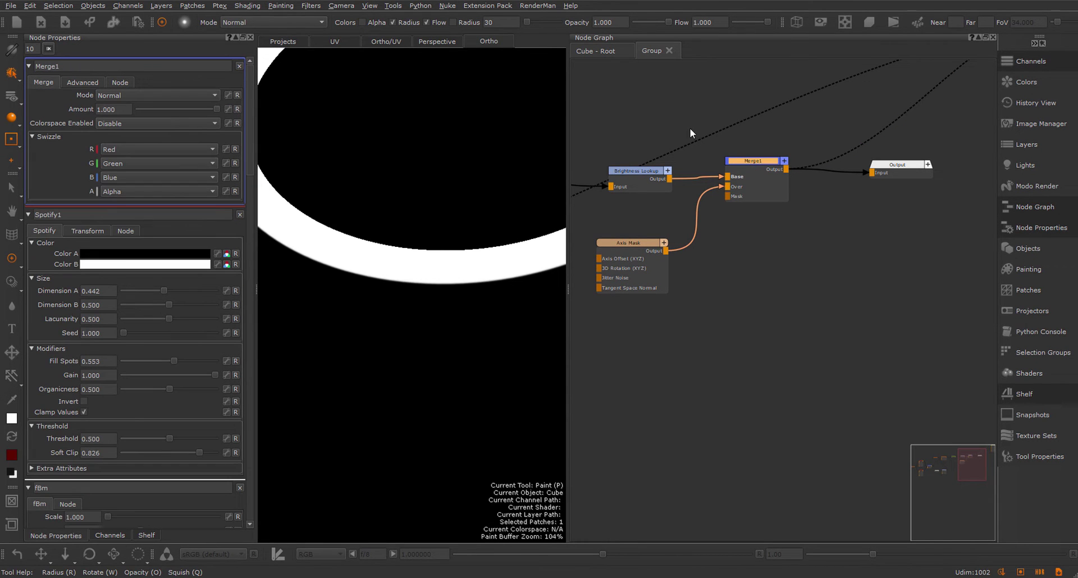
{"action": "left_click", "coordinate": [213, 94]}
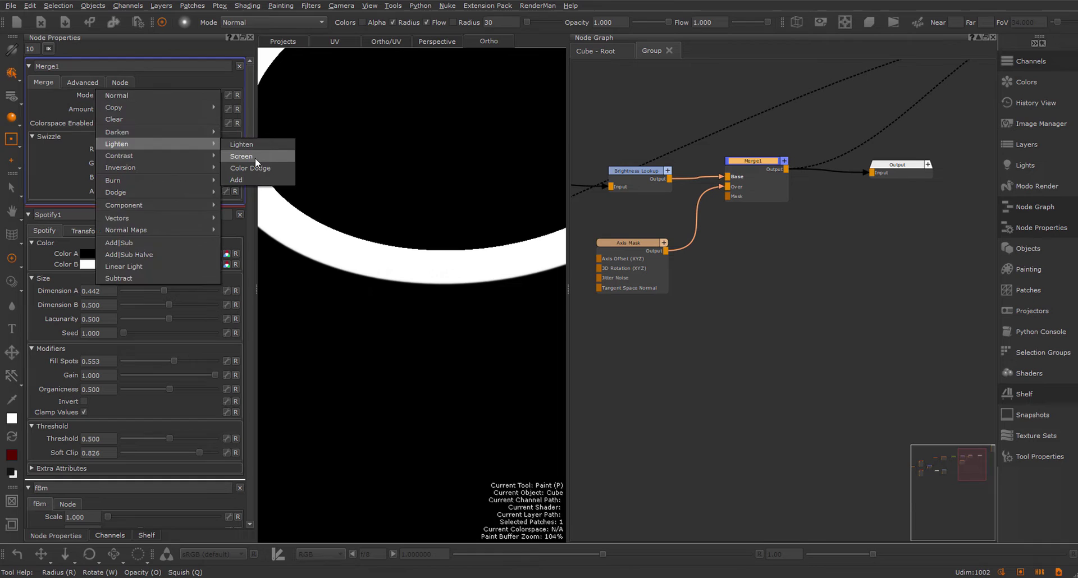
{"action": "left_click", "coordinate": [213, 139]}
Step: Change the Axis Mask's Falloff curve to a linear black-to-white ramp and check the softened rim on the object
{"action": "left_click", "coordinate": [619, 243]}
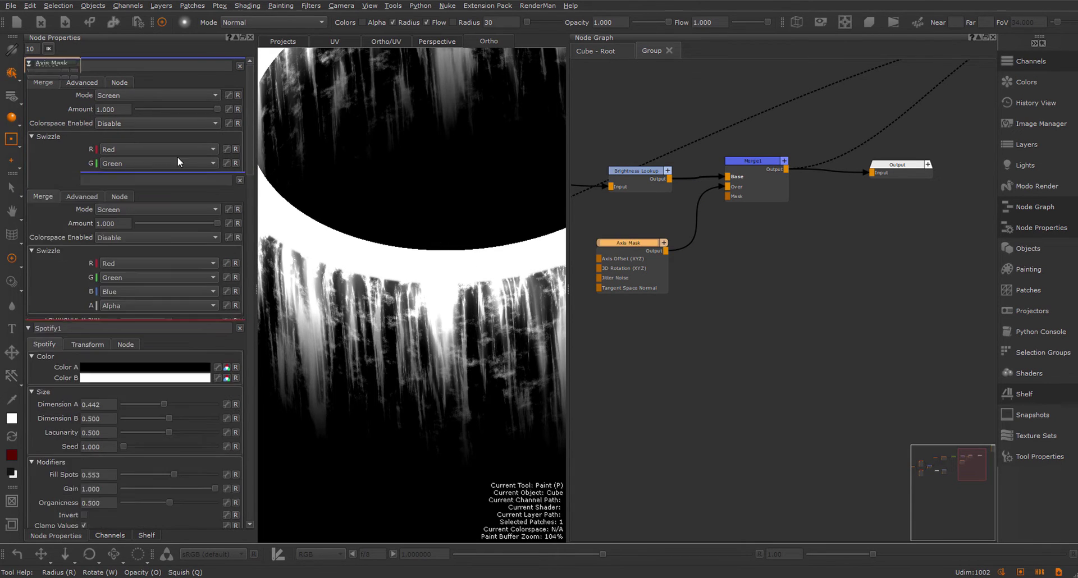
{"action": "left_click", "coordinate": [211, 187]}
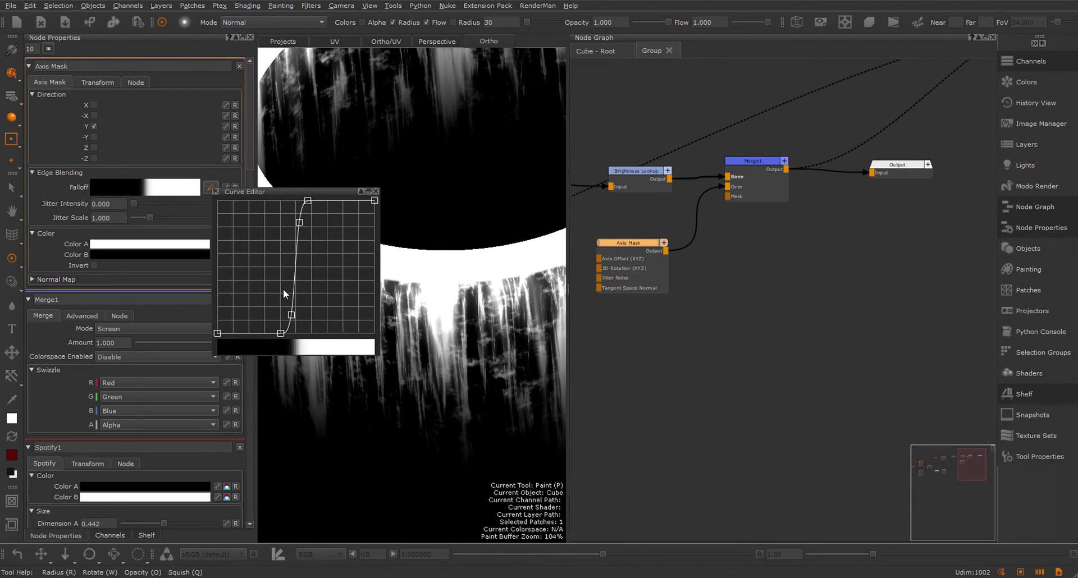
{"action": "right_click", "coordinate": [274, 253]}
{"action": "mouse_move", "coordinate": [314, 259]}
{"action": "left_click", "coordinate": [374, 330]}
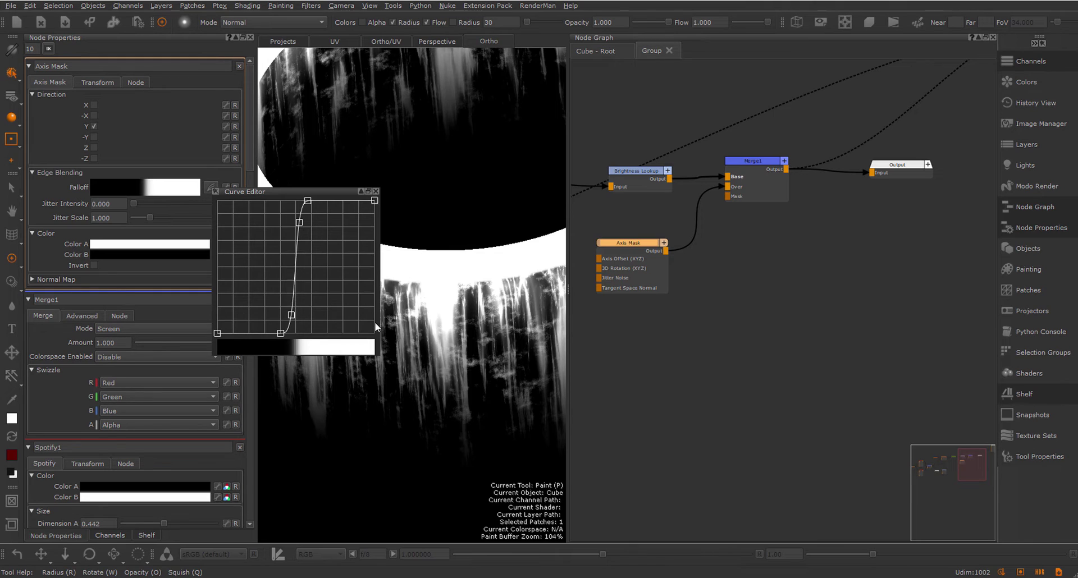
{"action": "key", "text": "a"}
{"action": "left_click", "coordinate": [377, 191]}
{"action": "right_click_drag", "start_coordinate": [387, 247], "coordinate": [449, 275], "text": "alt"}
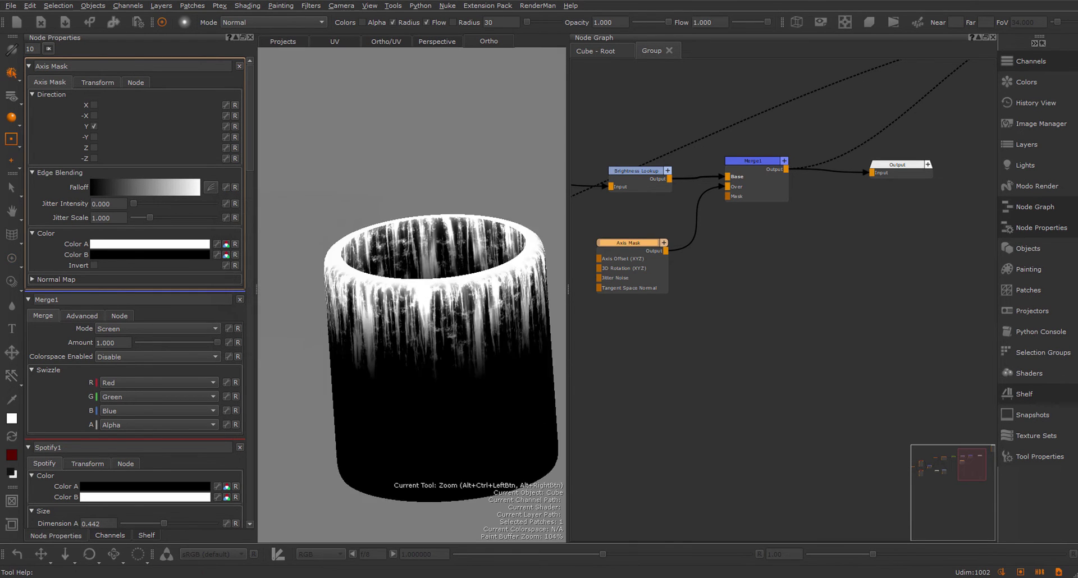
{"action": "middle_click_drag", "start_coordinate": [443, 275], "coordinate": [392, 288], "text": "alt"}
{"action": "right_click_drag", "start_coordinate": [392, 288], "coordinate": [448, 266], "text": "alt"}
{"action": "scroll", "coordinate": [448, 266], "scroll_direction": "down", "scroll_amount": 5}
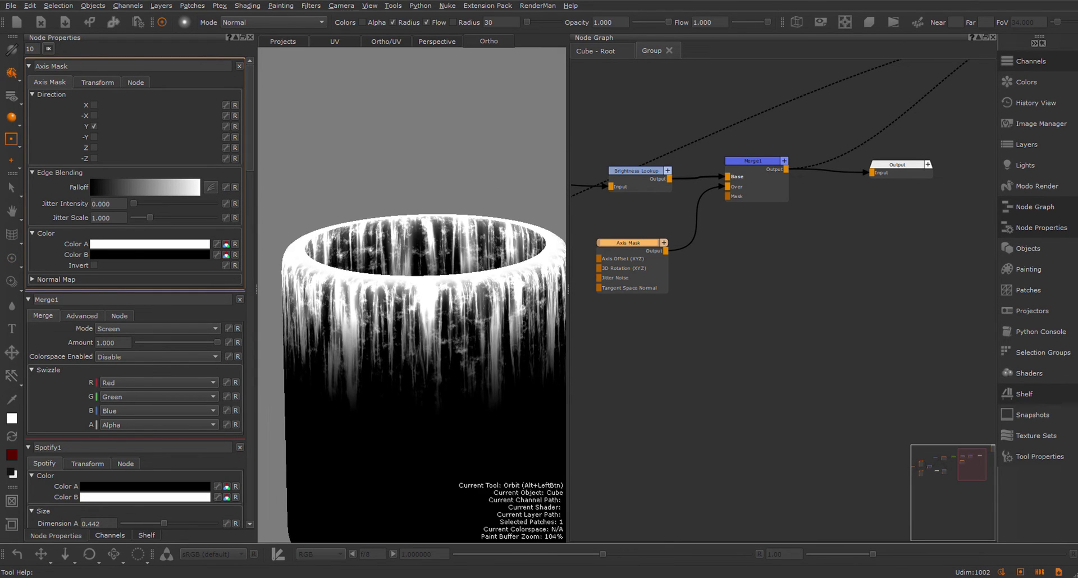
Step: Collapse the fBm and Set Range nodes in the node graph
{"action": "middle_click_drag", "start_coordinate": [626, 368], "coordinate": [911, 286]}
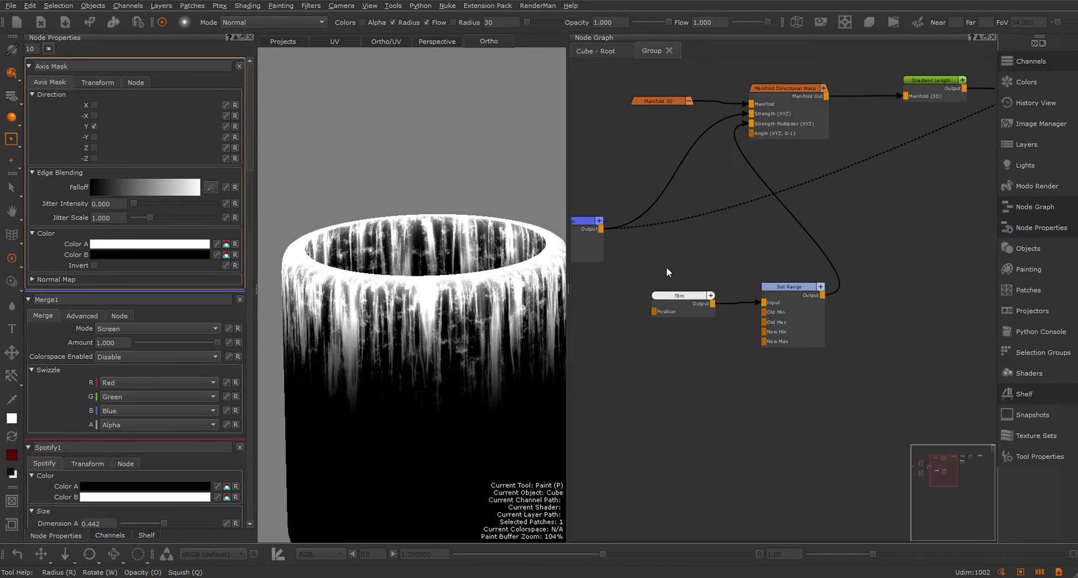
{"action": "left_click_drag", "start_coordinate": [667, 268], "coordinate": [817, 355]}
{"action": "left_click", "coordinate": [821, 287]}
Step: Collapse both Spotify nodes, the Merge joining them and the Manifold Directional Warp, with the node graph maximized
{"action": "middle_click_drag", "start_coordinate": [846, 247], "coordinate": [840, 257]}
{"action": "key", "text": "ctrl+space"}
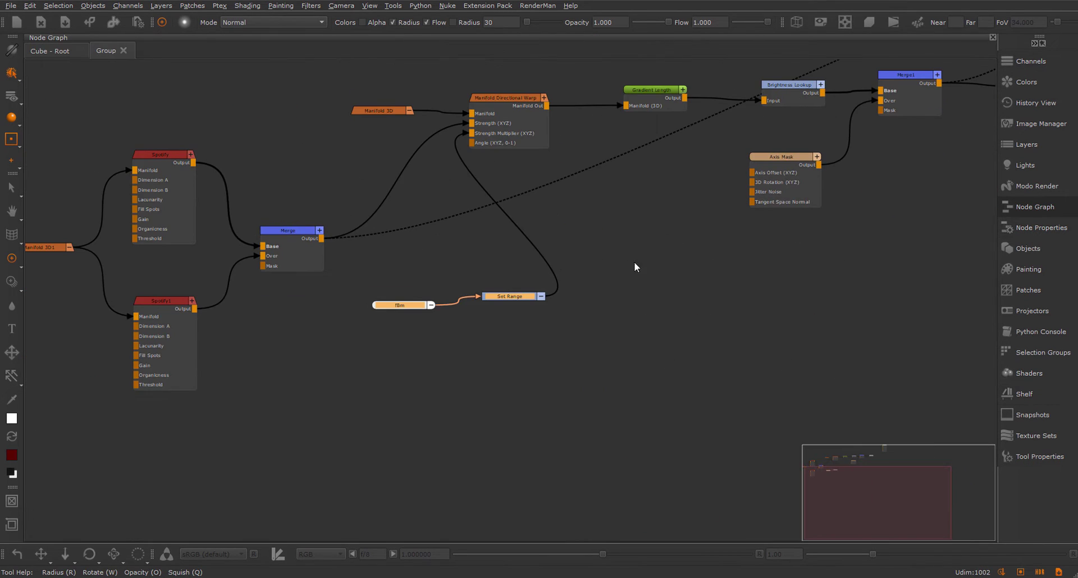
{"action": "middle_click_drag", "start_coordinate": [500, 342], "coordinate": [638, 343]}
{"action": "left_click_drag", "start_coordinate": [126, 128], "coordinate": [453, 404]}
{"action": "left_click", "coordinate": [458, 231]}
{"action": "middle_click_drag", "start_coordinate": [702, 107], "coordinate": [539, 145]}
{"action": "left_click_drag", "start_coordinate": [498, 84], "coordinate": [492, 150]}
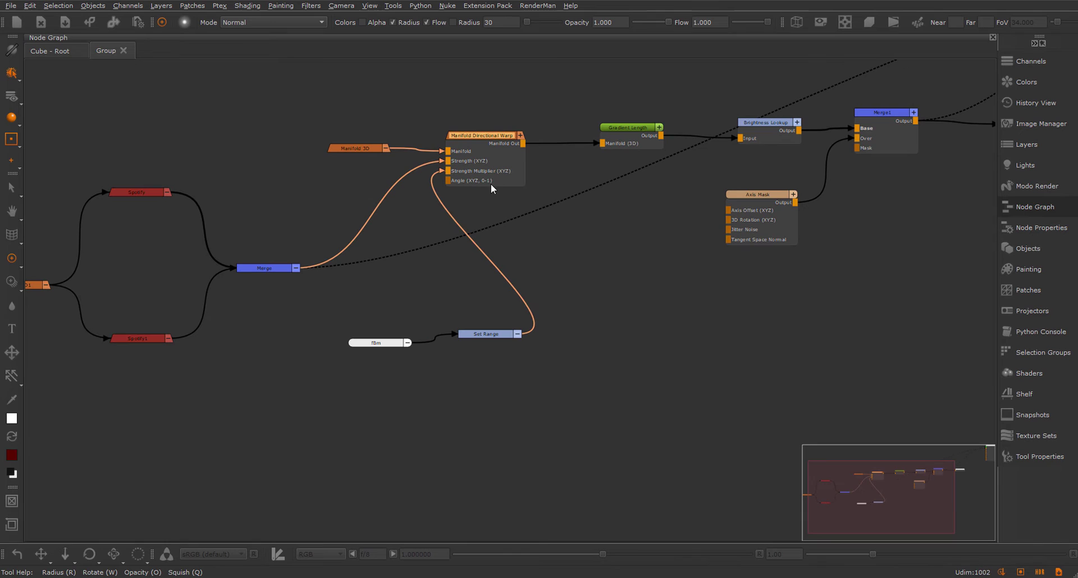
{"action": "left_click", "coordinate": [520, 135]}
Step: Collapse the Axis Mask, Brightness Lookup and Merge1 nodes
{"action": "middle_click_drag", "start_coordinate": [689, 250], "coordinate": [641, 265]}
{"action": "left_click", "coordinate": [706, 210]}
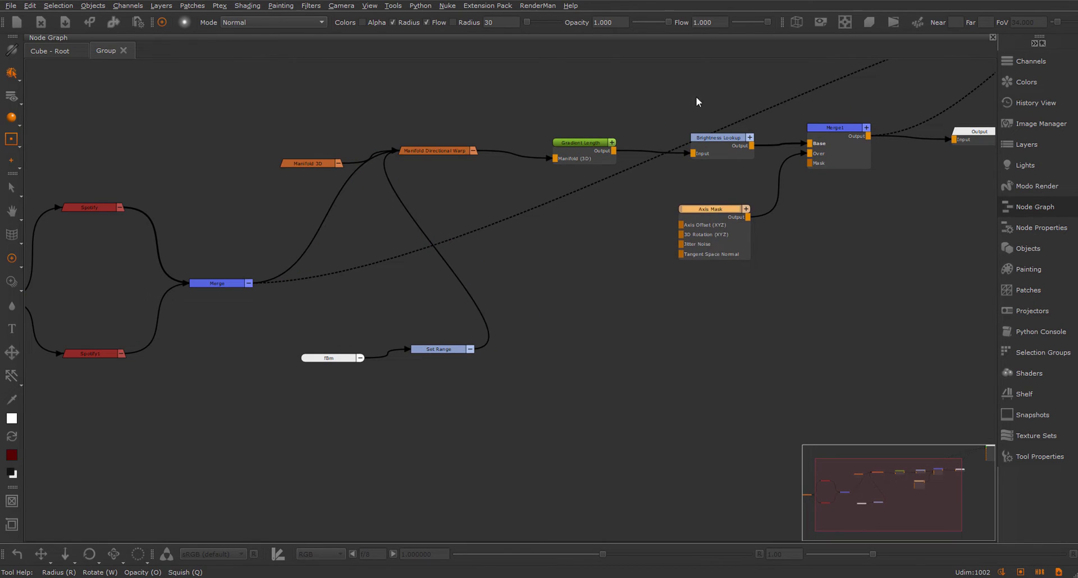
{"action": "left_click_drag", "start_coordinate": [691, 74], "coordinate": [865, 296]}
{"action": "key", "text": "m"}
{"action": "left_click", "coordinate": [571, 268]}
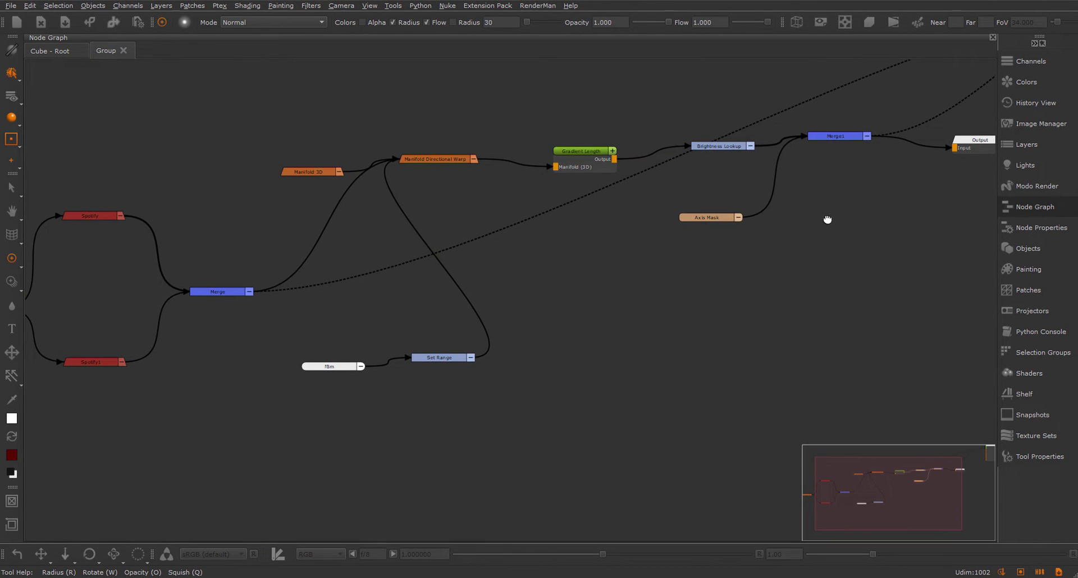
Step: Collapse the Gradient Length node and line up the upper row of nodes, moving Manifold 3D level with the Manifold Directional Warp
{"action": "middle_click_drag", "start_coordinate": [827, 219], "coordinate": [806, 214]}
{"action": "left_click_drag", "start_coordinate": [307, 167], "coordinate": [265, 154]}
{"action": "left_click", "coordinate": [568, 148]}
{"action": "key", "text": "m"}
{"action": "left_click_drag", "start_coordinate": [568, 148], "coordinate": [567, 152]}
{"action": "left_click_drag", "start_coordinate": [697, 142], "coordinate": [695, 147]}
{"action": "left_click", "coordinate": [808, 144]}
{"action": "left_click_drag", "start_coordinate": [814, 132], "coordinate": [819, 147]}
{"action": "left_click", "coordinate": [798, 177]}
Step: Rename the Manifold 3D1 node feeding the two Spotify nodes to Drip Scale and expose its WorldScale attribute
{"action": "middle_click_drag", "start_coordinate": [698, 270], "coordinate": [869, 260]}
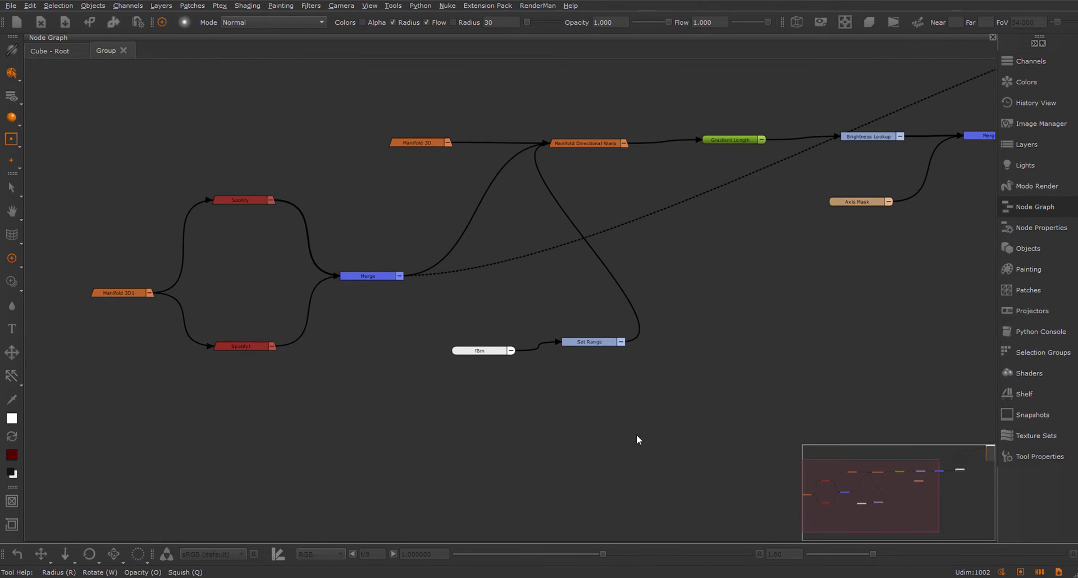
{"action": "middle_click_drag", "start_coordinate": [703, 275], "coordinate": [693, 279]}
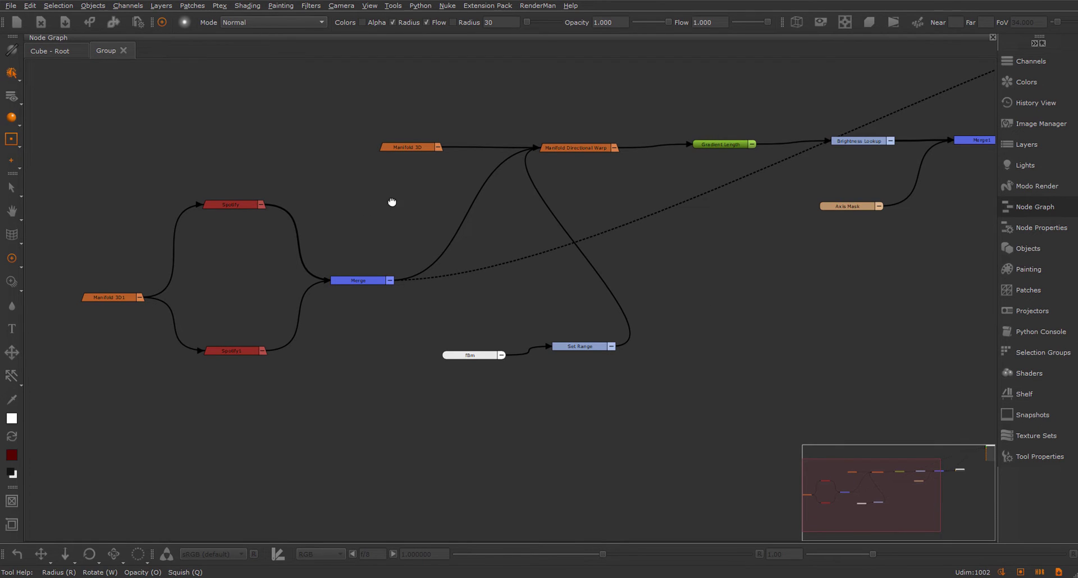
{"action": "middle_click_drag", "start_coordinate": [392, 202], "coordinate": [535, 174]}
{"action": "middle_click_drag", "start_coordinate": [259, 296], "coordinate": [267, 295]}
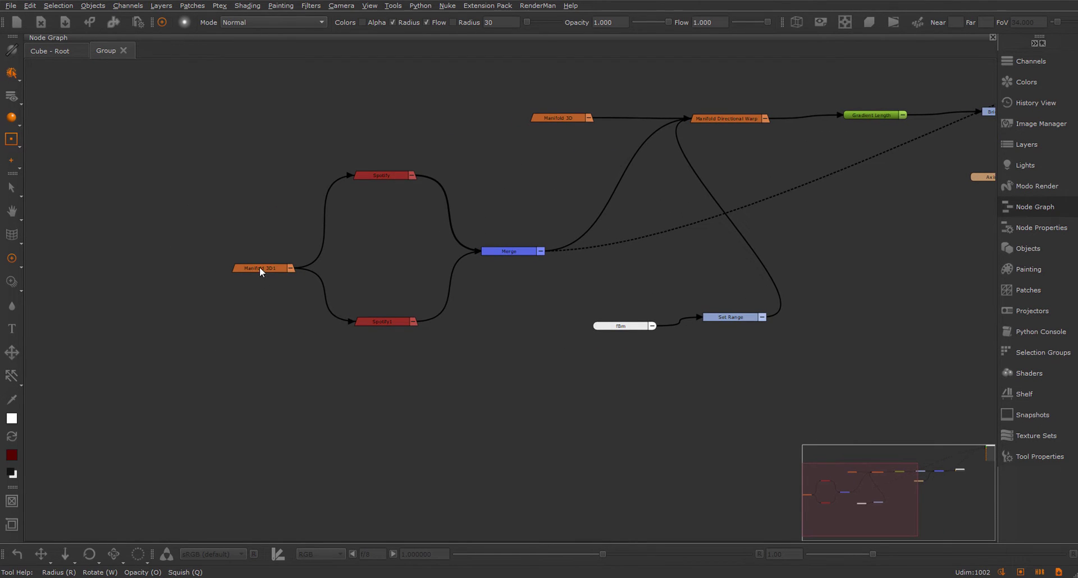
{"action": "left_click", "coordinate": [261, 269]}
{"action": "double_click", "coordinate": [261, 269]}
{"action": "type", "text": "Dri"}
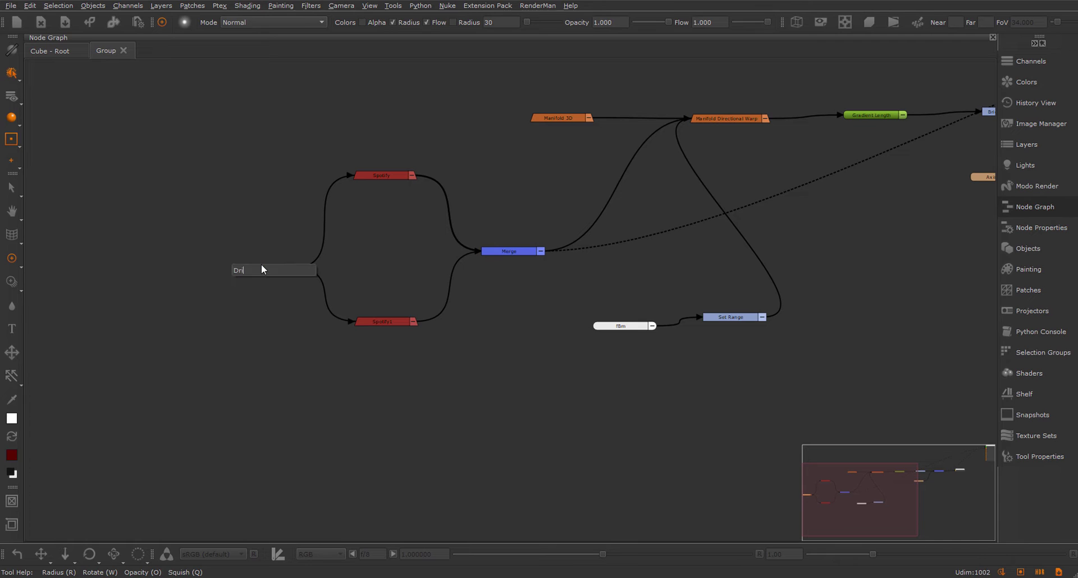
{"action": "type", "text": "p Scale"}
{"action": "key", "text": "Return"}
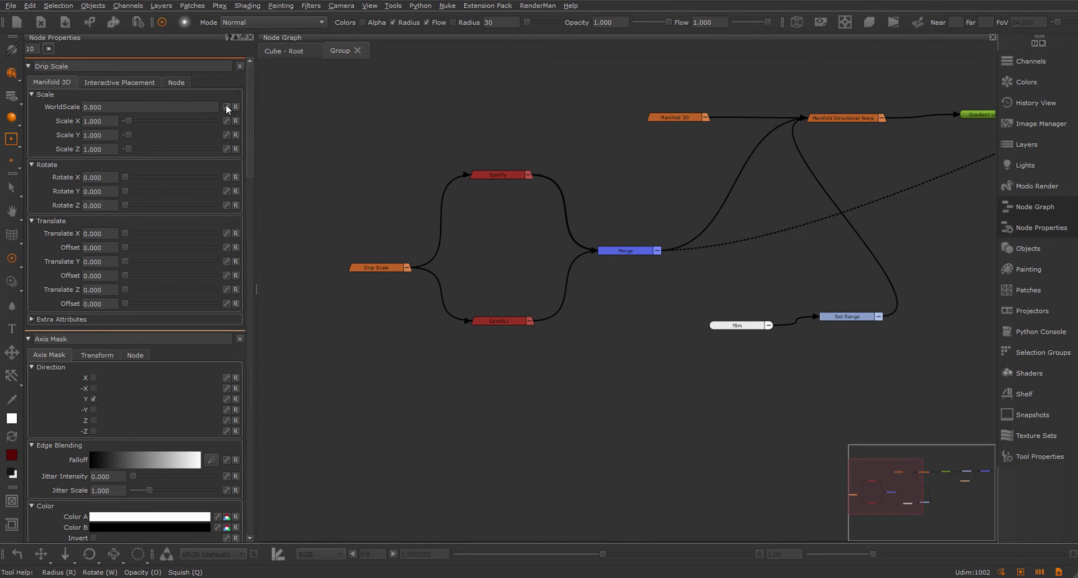
Step: Rename the fBm node to Drip Dirt
{"action": "middle_click_drag", "start_coordinate": [750, 271], "coordinate": [597, 248]}
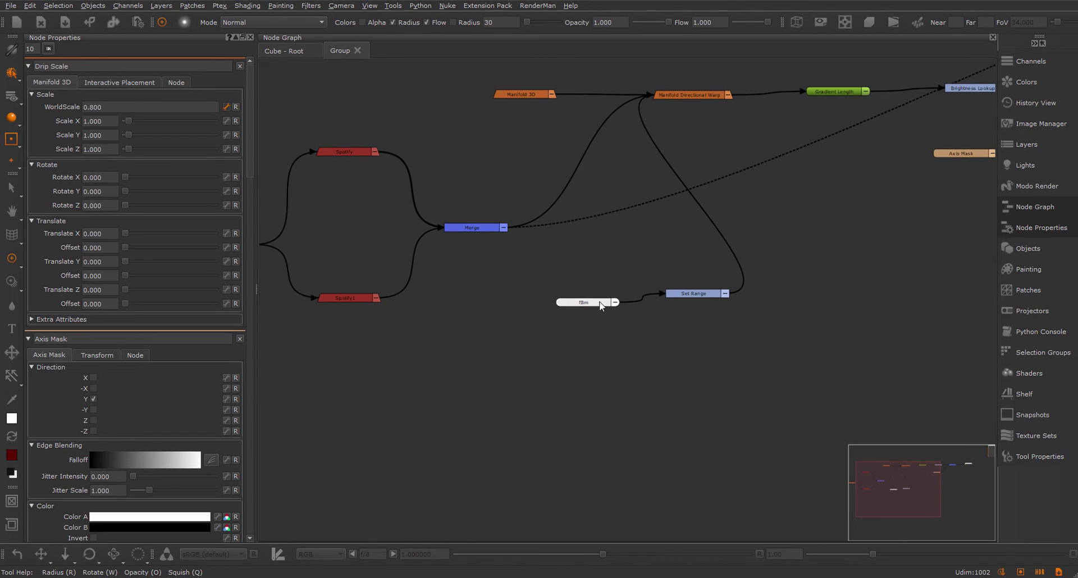
{"action": "left_click", "coordinate": [596, 304]}
{"action": "double_click", "coordinate": [597, 304]}
{"action": "type", "text": "DIrt"}
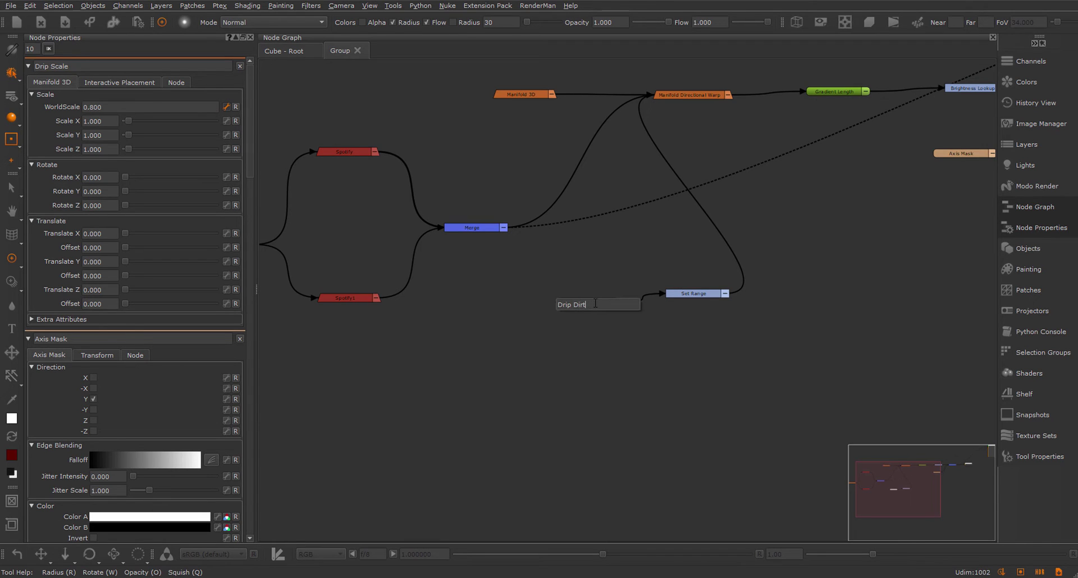
{"action": "key", "text": "Return"}
Step: Set the Drip Dirt node's Amplitude to 0.6 and expose that attribute on the group
{"action": "left_click", "coordinate": [573, 305]}
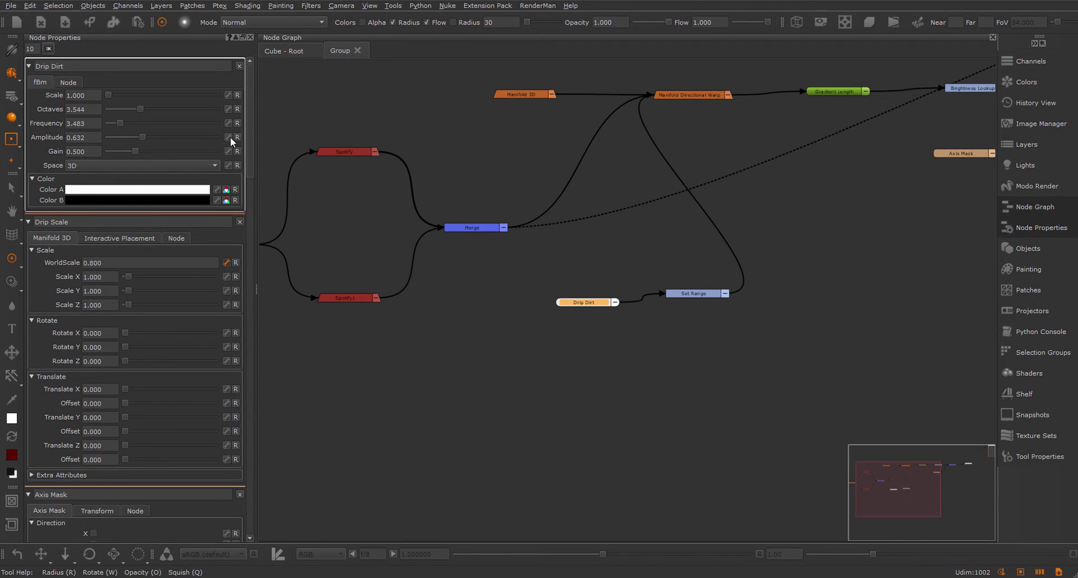
{"action": "left_click", "coordinate": [90, 137]}
{"action": "type", "text": "0.6"}
{"action": "key", "text": "Return"}
{"action": "left_click", "coordinate": [228, 137]}
Step: Rename the Brightness Lookup node to Remap Curve
{"action": "middle_click_drag", "start_coordinate": [713, 348], "coordinate": [668, 368]}
{"action": "middle_click_drag", "start_coordinate": [727, 259], "coordinate": [586, 295]}
{"action": "double_click", "coordinate": [792, 145]}
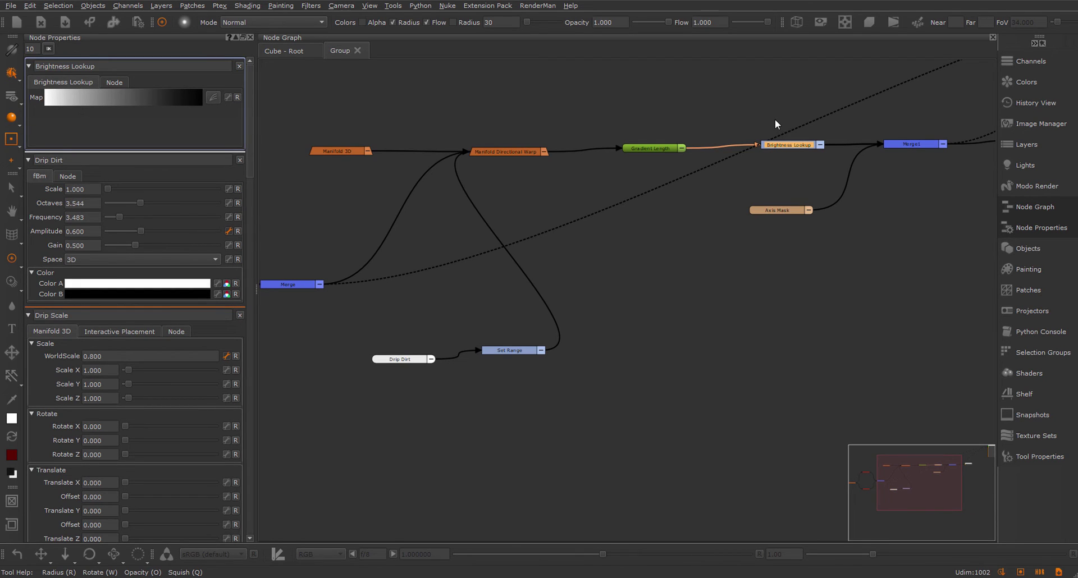
{"action": "type", "text": "n"}
{"action": "type", "text": "Re"}
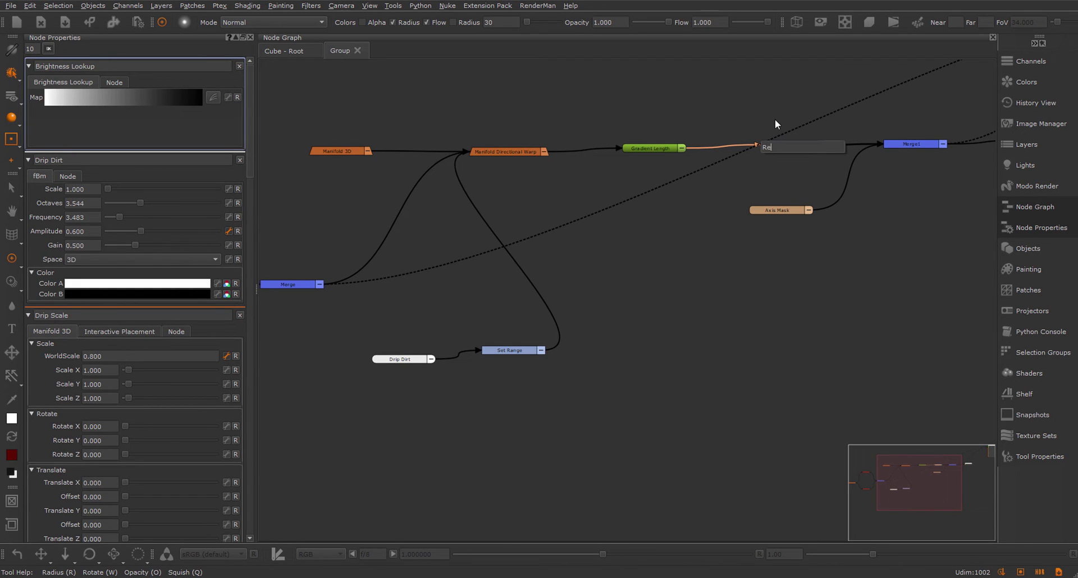
{"action": "type", "text": "map Curve"}
{"action": "key", "text": "Return"}
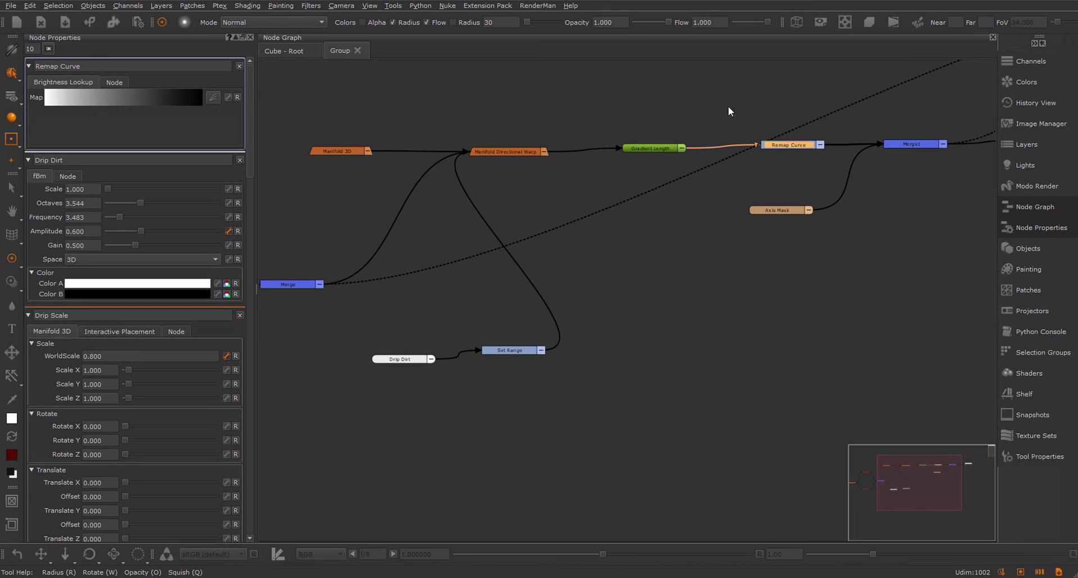
Step: Open the Group node's properties from the root graph and set Gradient Length Start to 0.265 and Crush to 0.150
{"action": "left_click", "coordinate": [284, 51]}
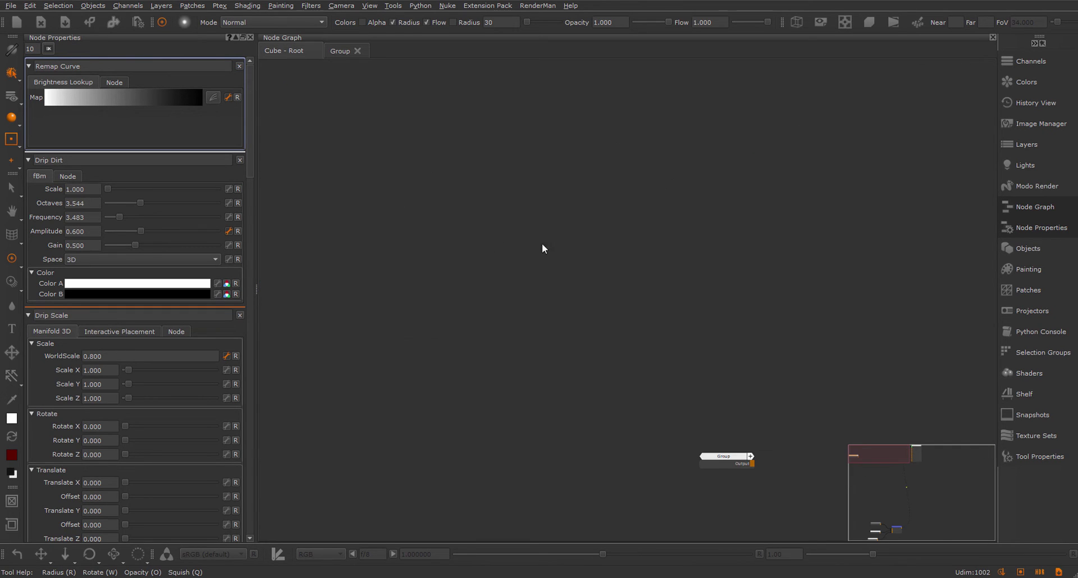
{"action": "left_click_drag", "start_coordinate": [732, 461], "coordinate": [521, 278]}
{"action": "left_click", "coordinate": [521, 278]}
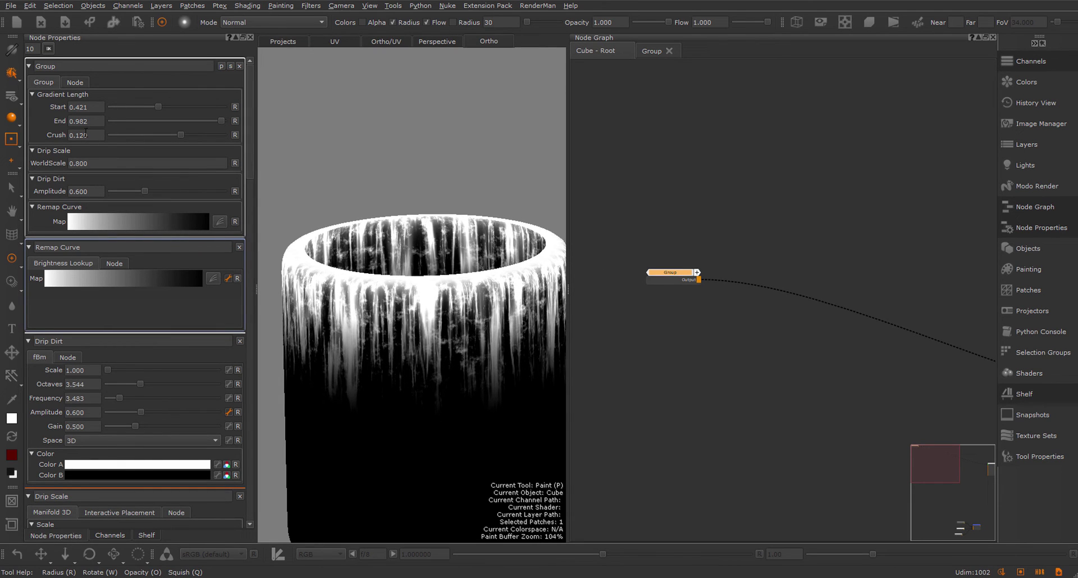
{"action": "left_click_drag", "start_coordinate": [162, 105], "coordinate": [181, 147]}
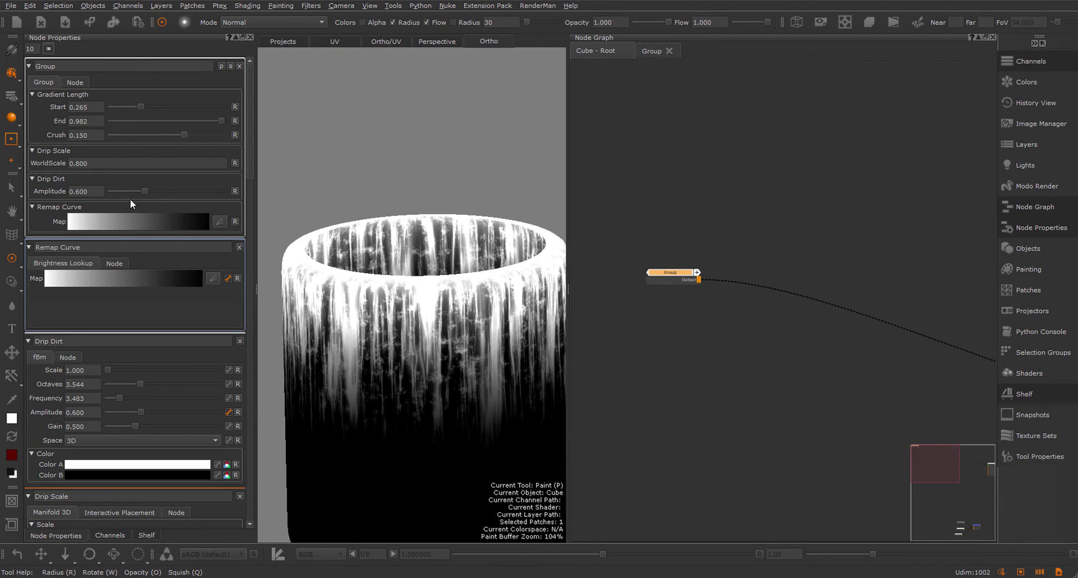
Step: Set the group's Drip Dirt Amplitude to 0.5 and its Drip Scale WorldScale to 1.0
{"action": "mouse_move", "coordinate": [143, 189]}
{"action": "left_mouse_down"}
{"action": "mouse_move", "coordinate": [188, 191]}
{"action": "mouse_move", "coordinate": [123, 194]}
{"action": "mouse_move", "coordinate": [137, 194]}
{"action": "left_mouse_up"}
{"action": "left_click", "coordinate": [87, 164]}
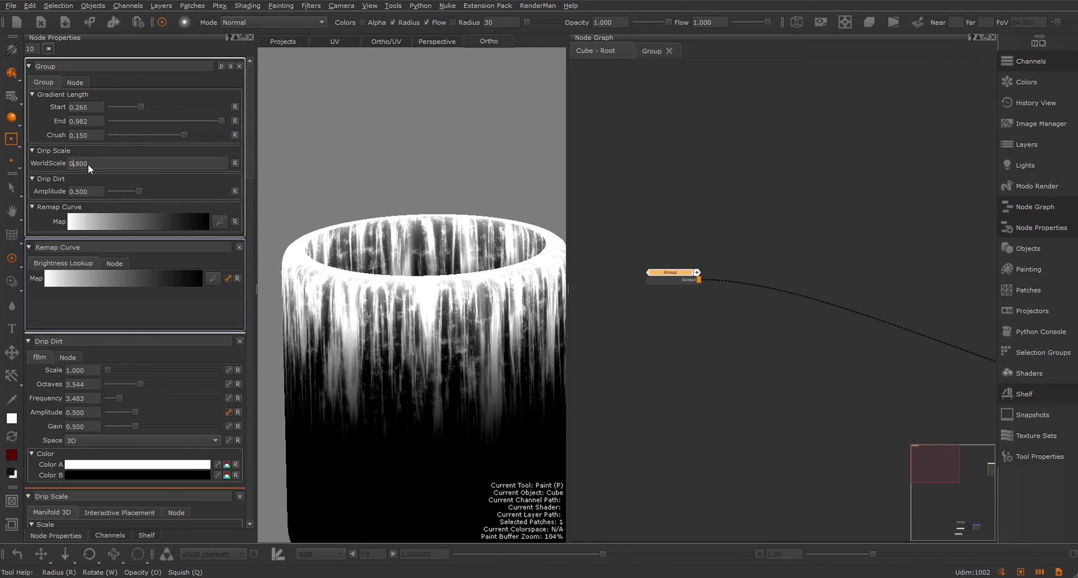
{"action": "key", "text": "Down"}
{"action": "key", "text": "Down"}
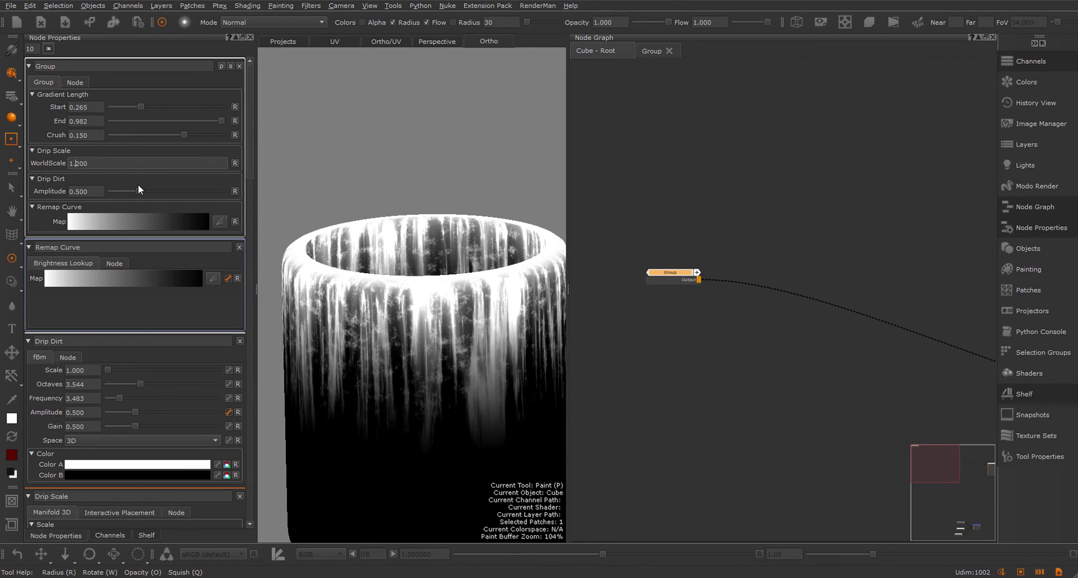
{"action": "key", "text": "Up"}
{"action": "key", "text": "Up"}
{"action": "key", "text": "Up"}
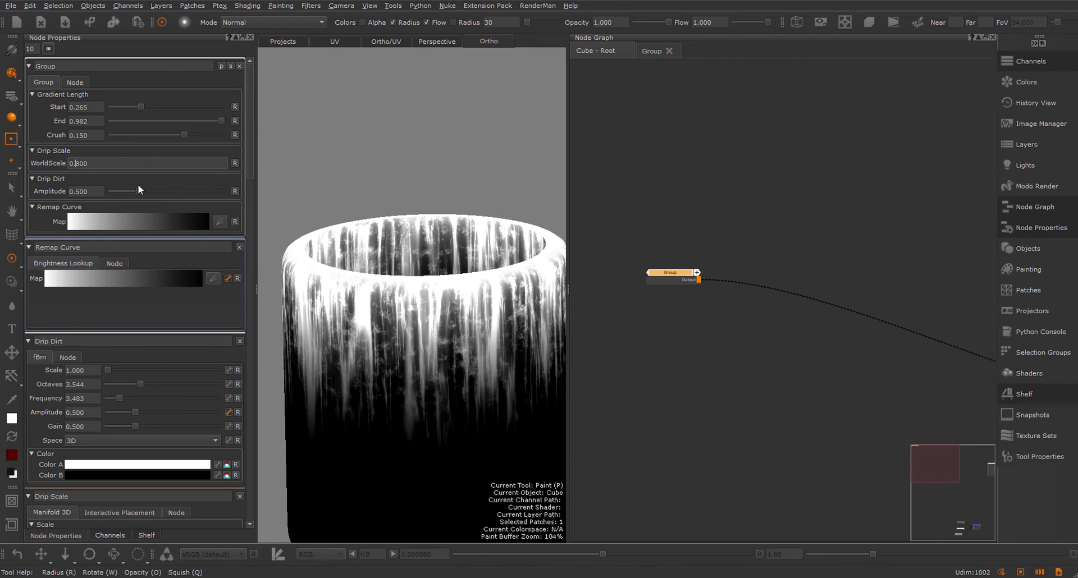
{"action": "key", "text": "Up"}
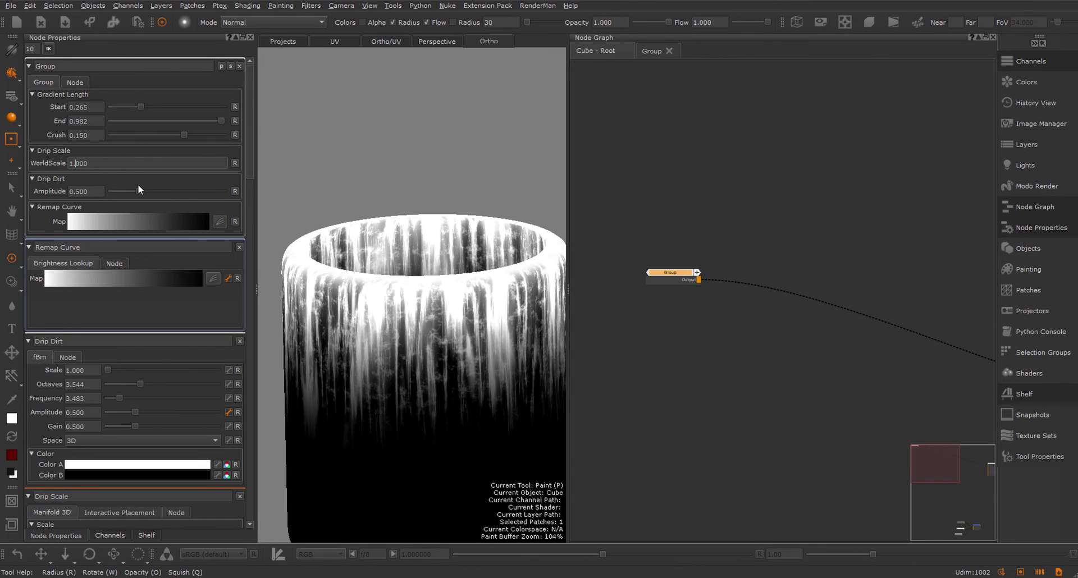
{"action": "right_click_drag", "start_coordinate": [400, 240], "coordinate": [348, 247], "text": "alt"}
{"action": "left_click_drag", "start_coordinate": [348, 247], "coordinate": [337, 253], "text": "alt"}
{"action": "right_click_drag", "start_coordinate": [336, 253], "coordinate": [406, 243], "text": "alt"}
{"action": "left_click_drag", "start_coordinate": [407, 243], "coordinate": [469, 259], "text": "alt"}
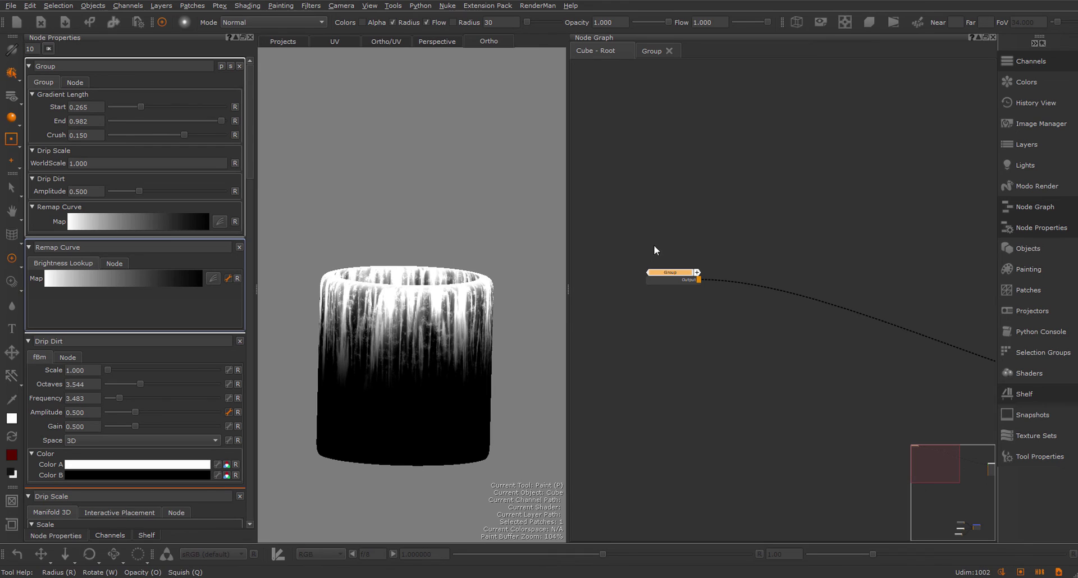
Step: Rename the Group node to Drip Generator
{"action": "left_click", "coordinate": [655, 245]}
{"action": "left_click", "coordinate": [672, 272]}
{"action": "type", "text": "n"}
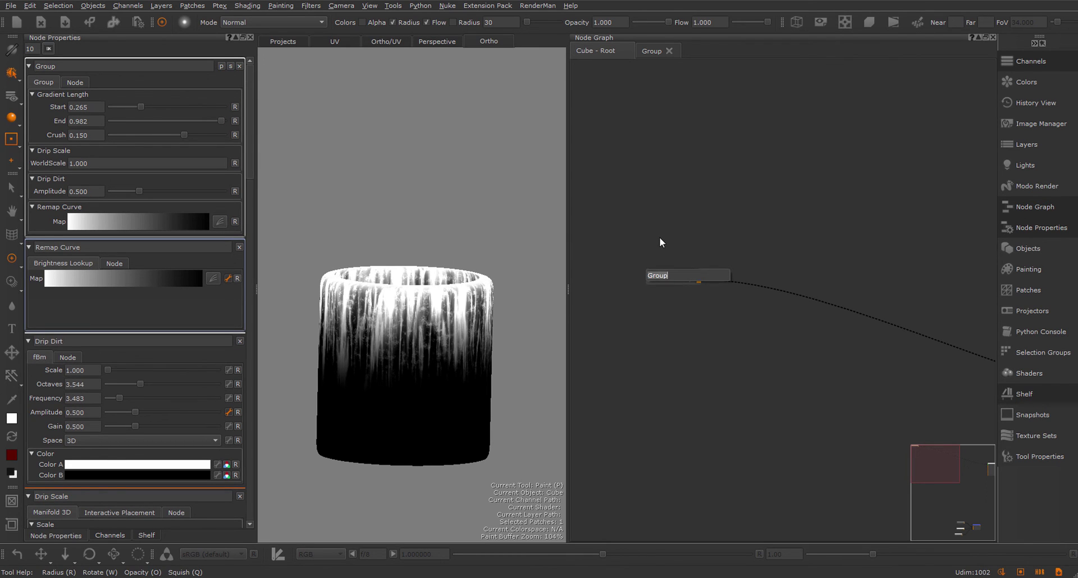
{"action": "type", "text": "Drip Generator"}
{"action": "key", "text": "Return"}
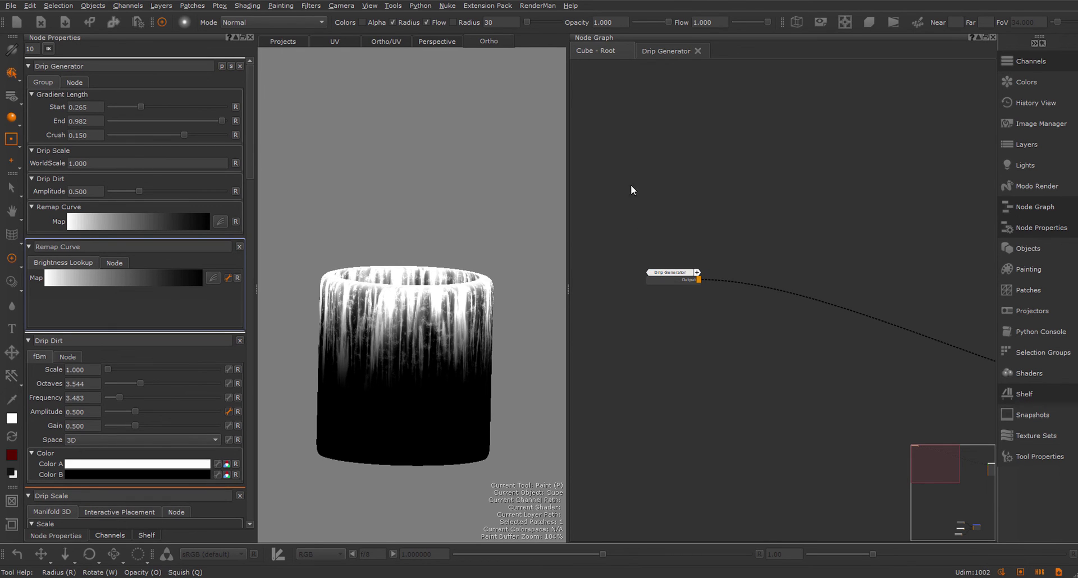
Step: Save the Drip Generator node as a preset named Drip Generator in the Custom category of the node graph Masks library
{"action": "right_click", "coordinate": [616, 151]}
{"action": "mouse_move", "coordinate": [681, 202]}
{"action": "left_click", "coordinate": [773, 204]}
{"action": "left_click_drag", "start_coordinate": [645, 58], "coordinate": [386, 79]}
{"action": "left_click", "coordinate": [685, 278]}
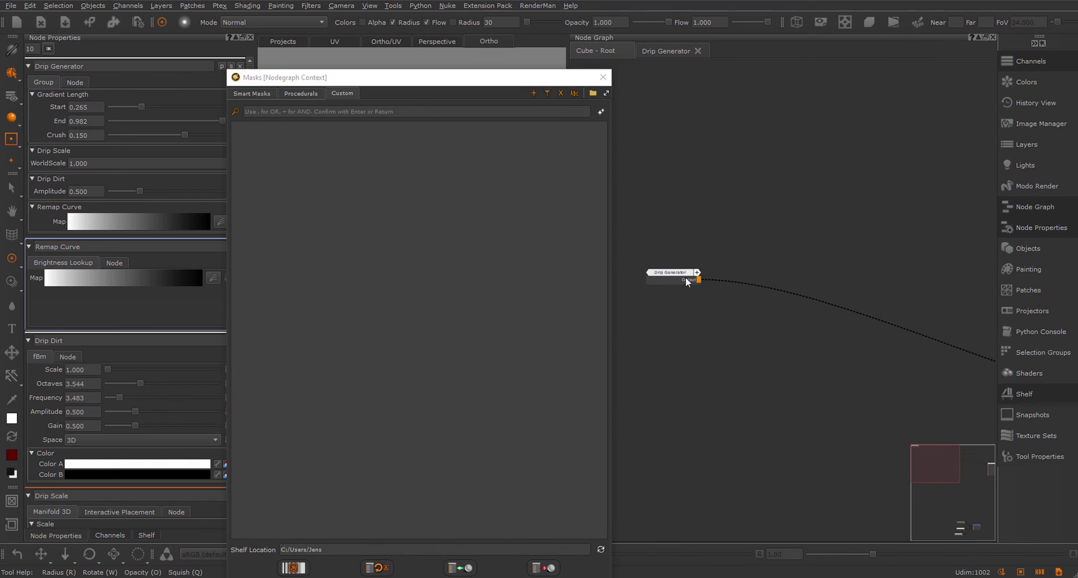
{"action": "left_click", "coordinate": [544, 567]}
{"action": "type", "text": "Drip Generator"}
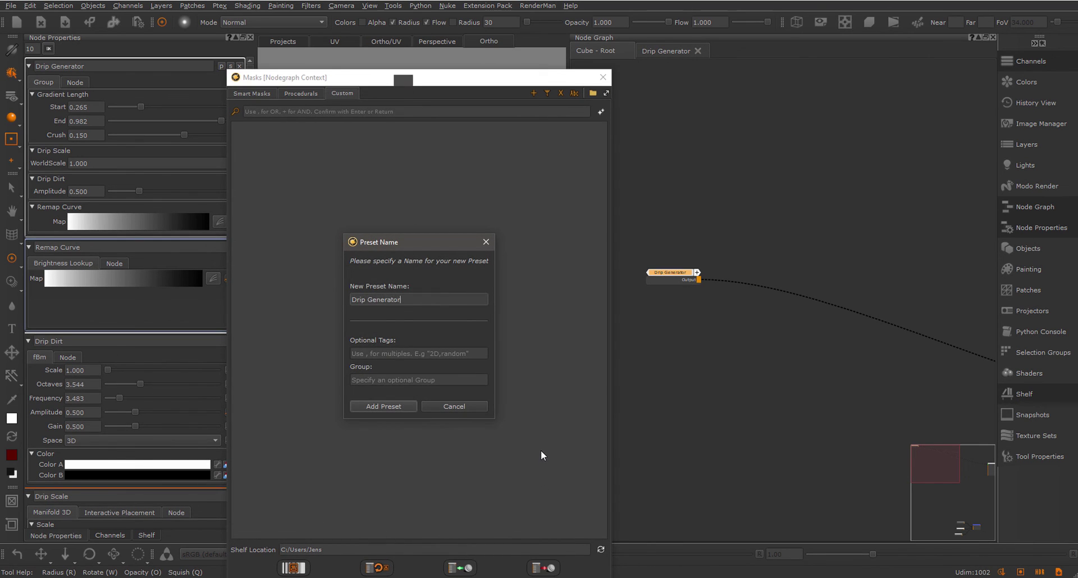
{"action": "key", "text": "Return"}
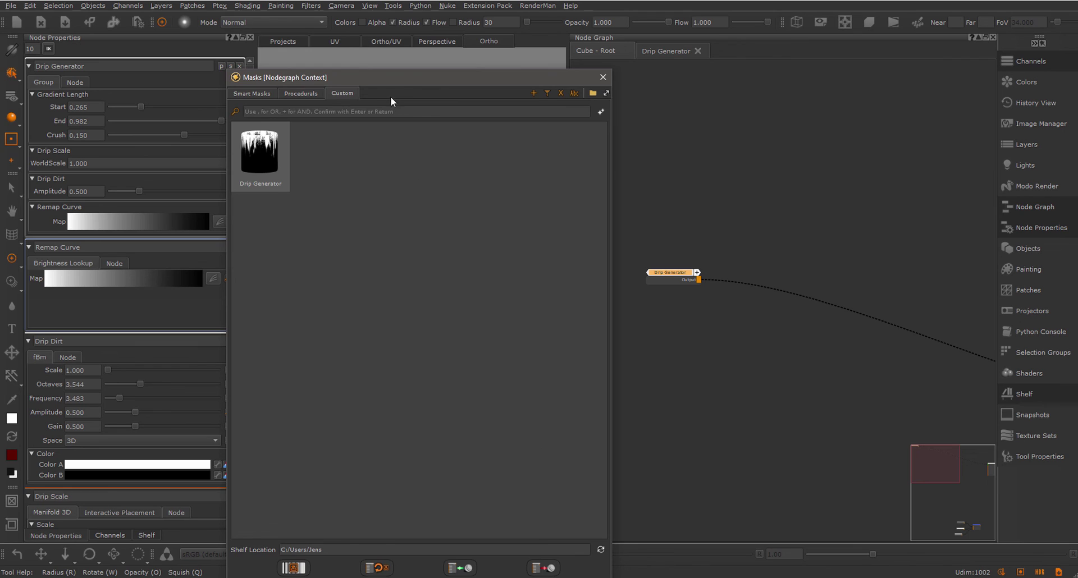
Step: Replace the Drip Generator preset's preview with a viewport snapshot framing the whole cylinder more closely
{"action": "left_click_drag", "start_coordinate": [393, 77], "coordinate": [786, 71]}
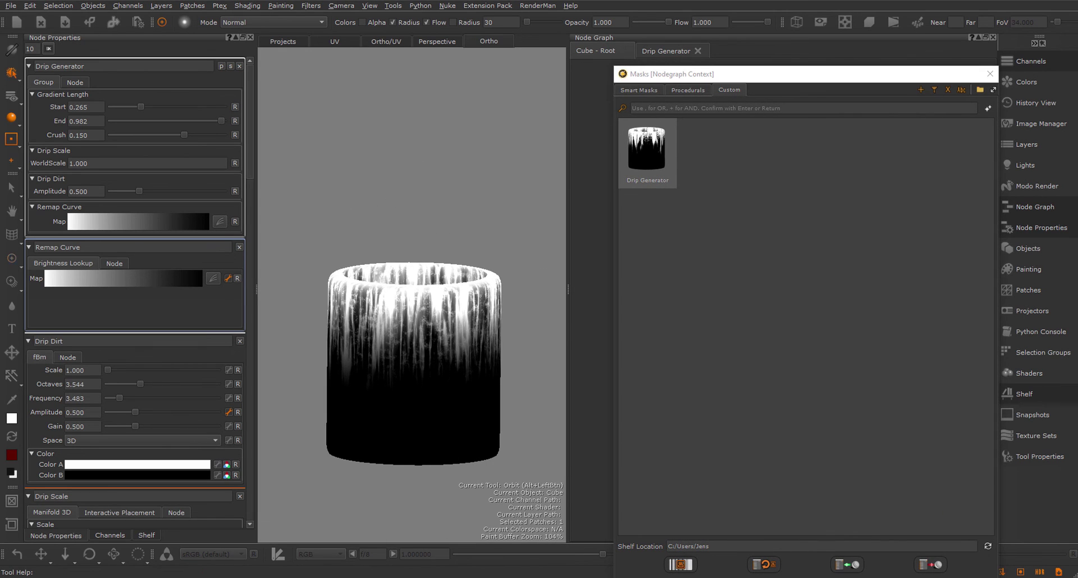
{"action": "right_click", "coordinate": [647, 148]}
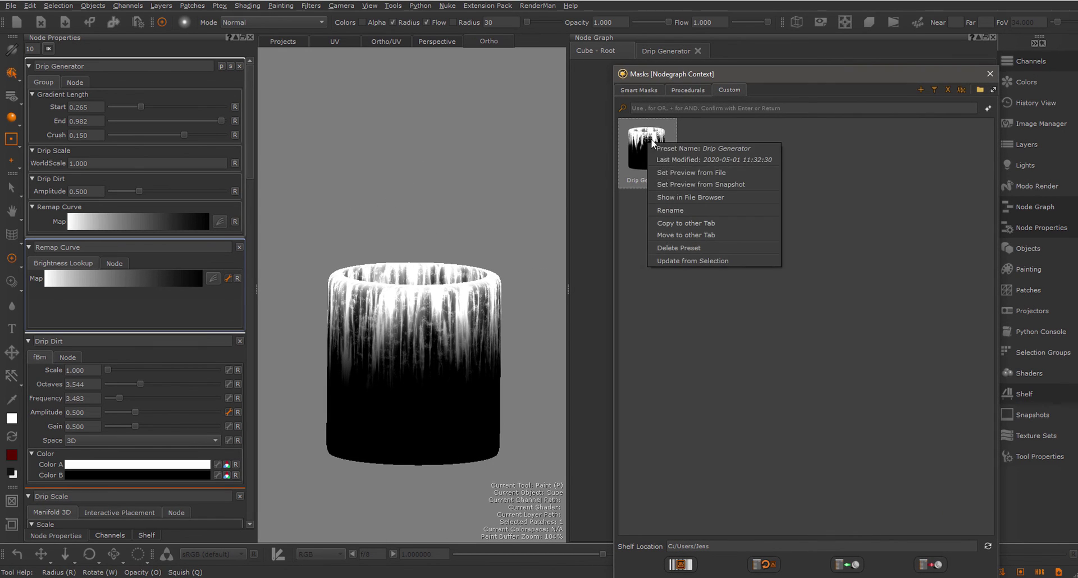
{"action": "left_click", "coordinate": [690, 174]}
{"action": "scroll", "coordinate": [385, 272], "scroll_direction": "up", "scroll_amount": 5}
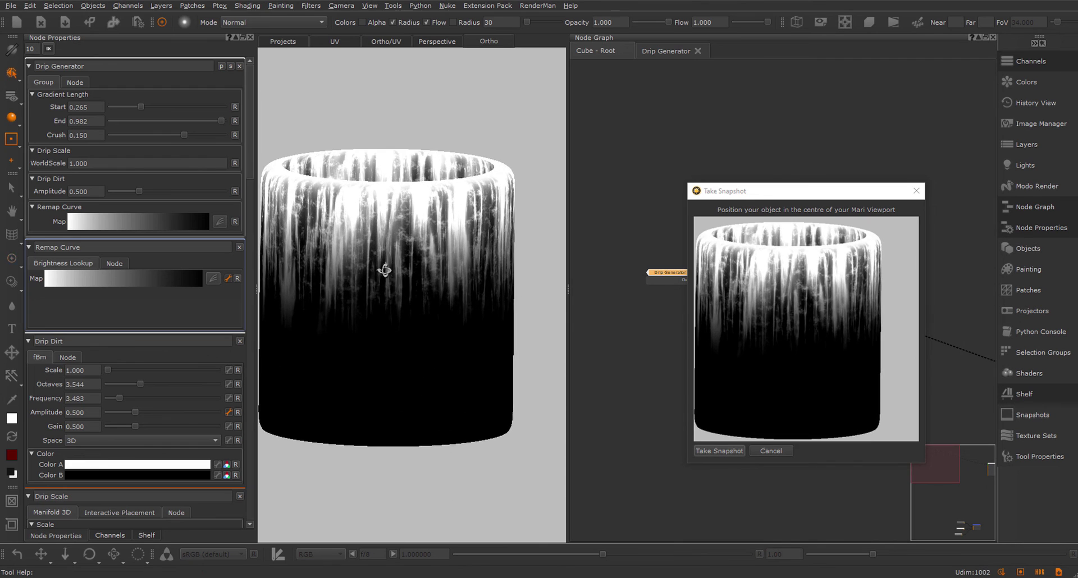
{"action": "right_click_drag", "start_coordinate": [381, 270], "coordinate": [377, 268], "text": "alt"}
{"action": "middle_click_drag", "start_coordinate": [377, 268], "coordinate": [379, 260], "text": "alt"}
{"action": "left_click", "coordinate": [719, 451]}
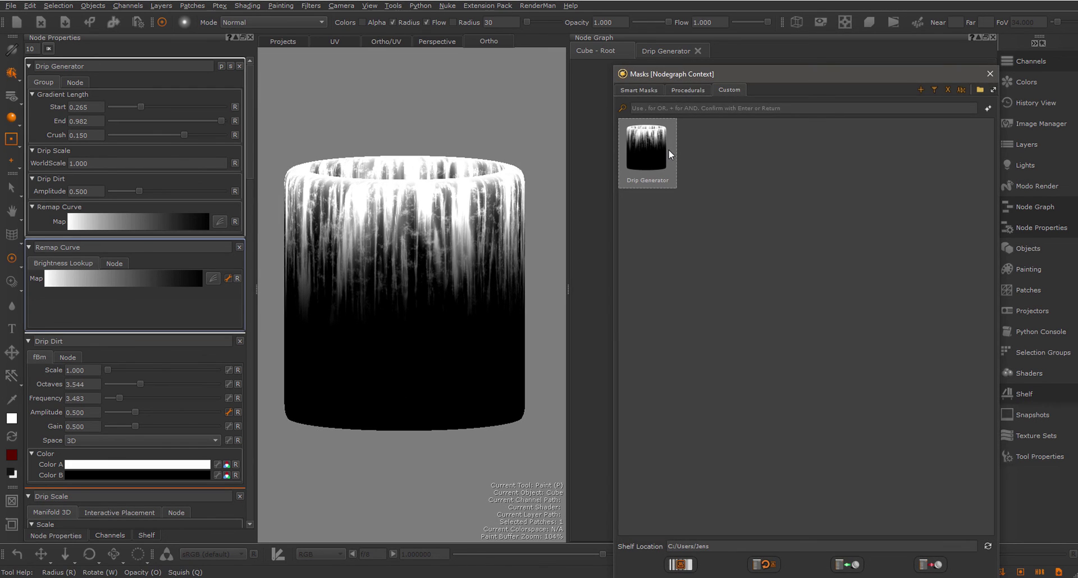
{"action": "mouse_move", "coordinate": [668, 150]}
{"action": "left_click_drag", "start_coordinate": [707, 76], "coordinate": [445, 75]}
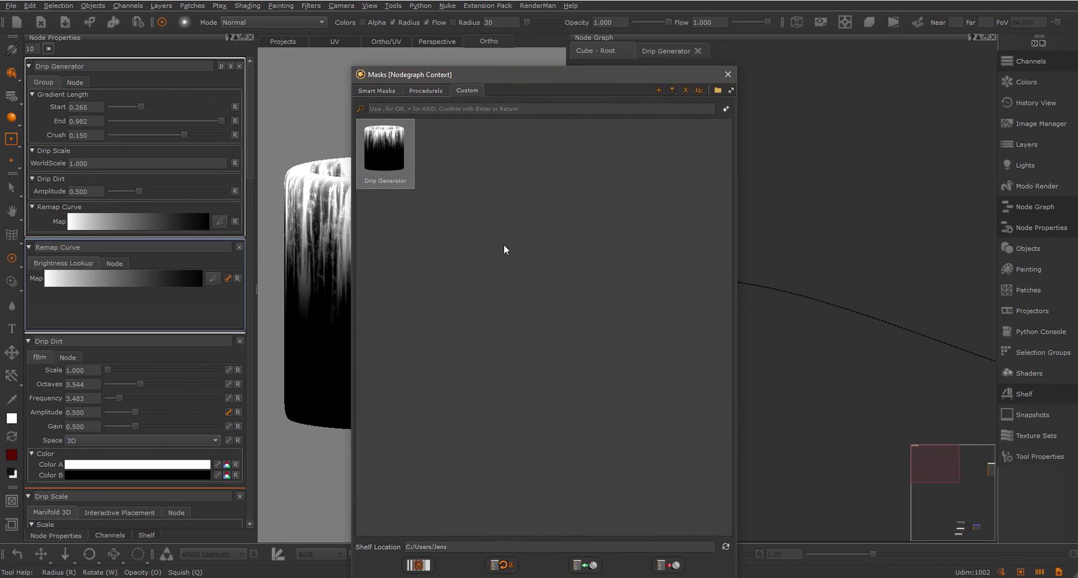